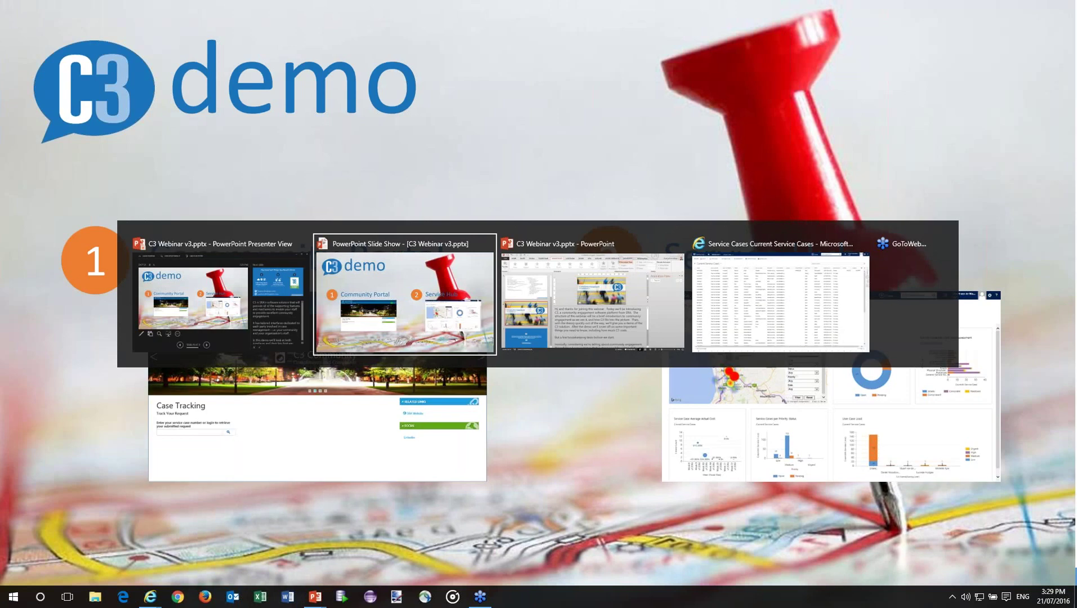
{"action": "key", "text": "alt+Tab"}
{"action": "key", "text": "alt+Tab"}
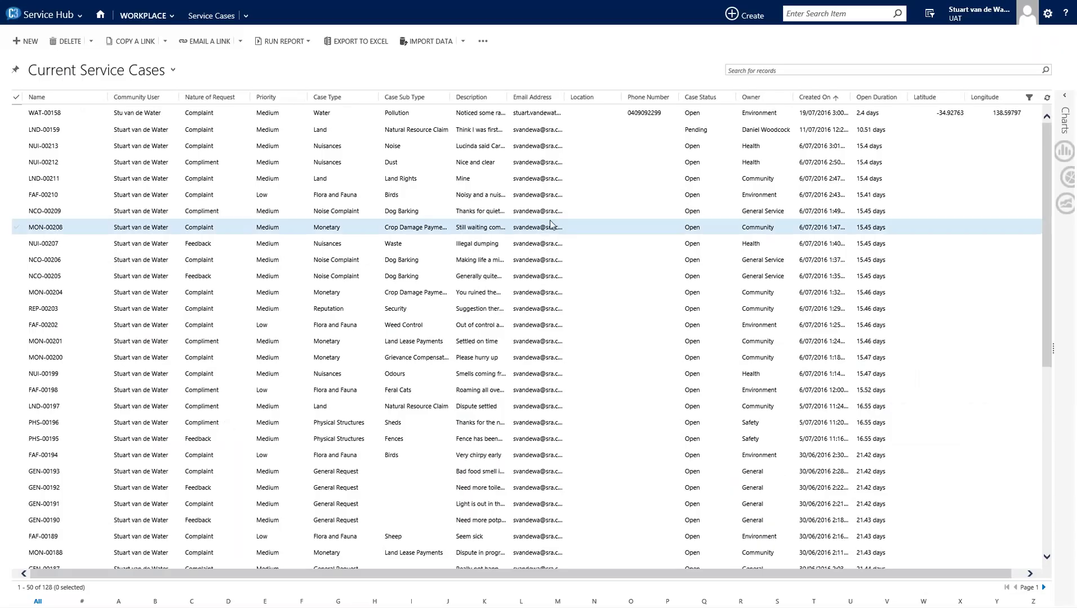
- Bring up the Community Portal home page from the Home - C3Register tab
{"action": "left_click", "coordinate": [541, 13]}
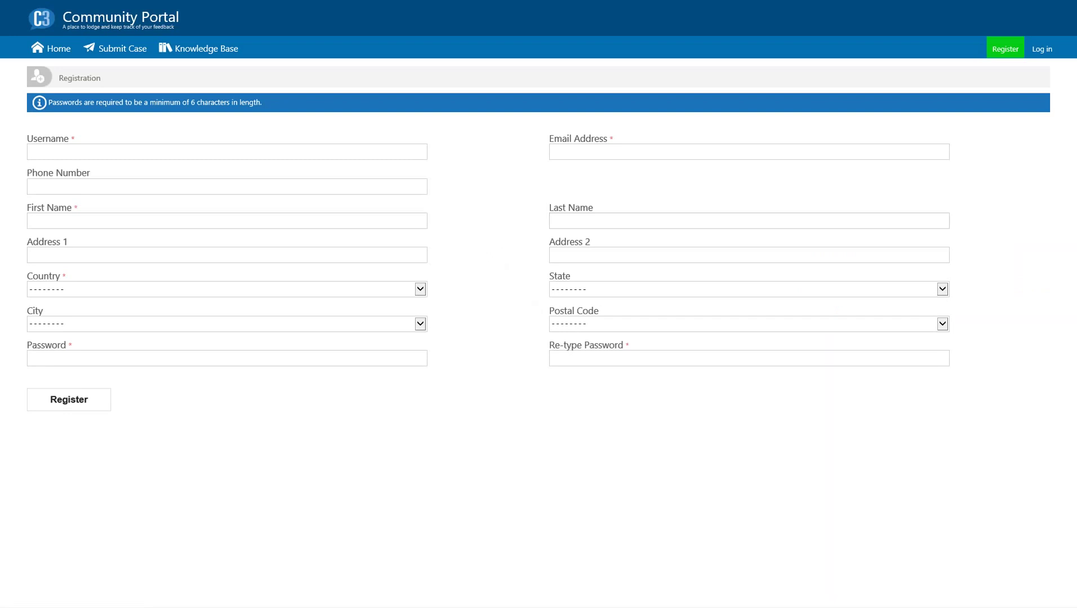
- Log in with the local account username and saved password, with Remember me ticked
{"action": "left_click", "coordinate": [1040, 50]}
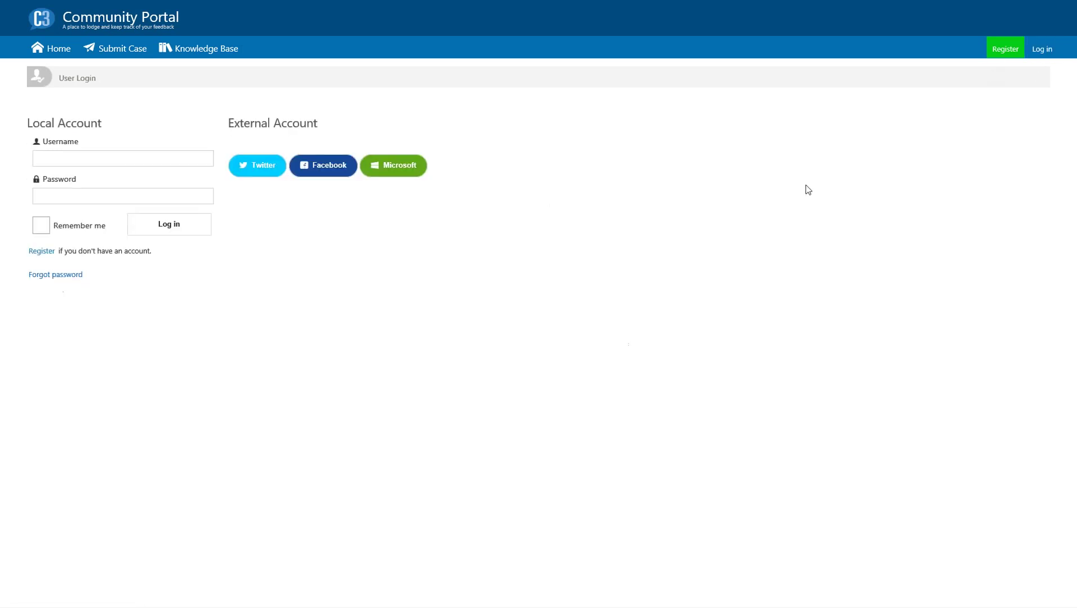
{"action": "left_click", "coordinate": [70, 153]}
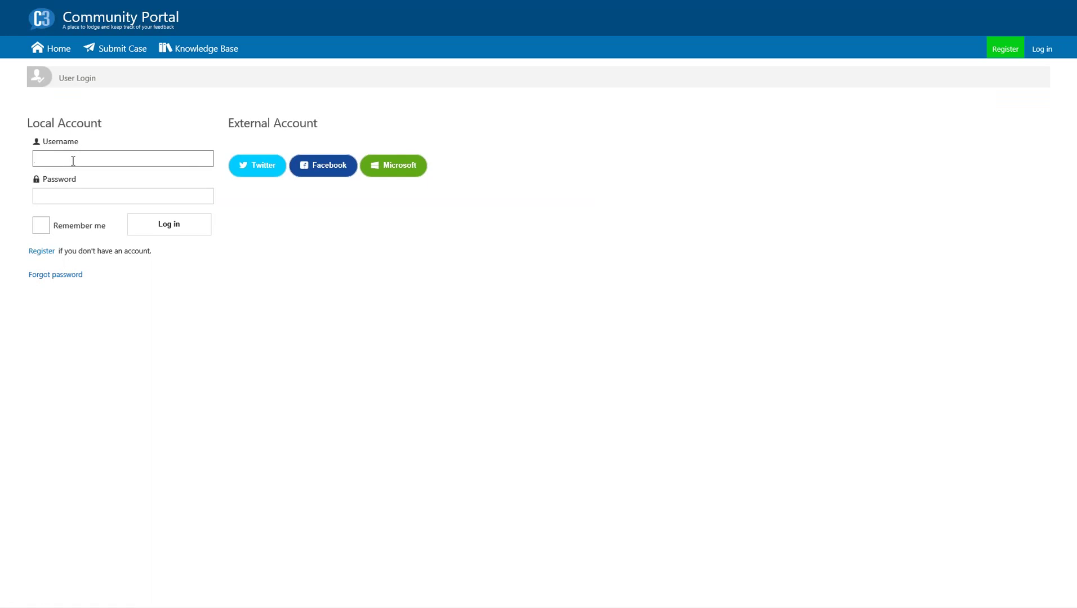
{"action": "type", "text": "stu"}
{"action": "key", "text": "Tab"}
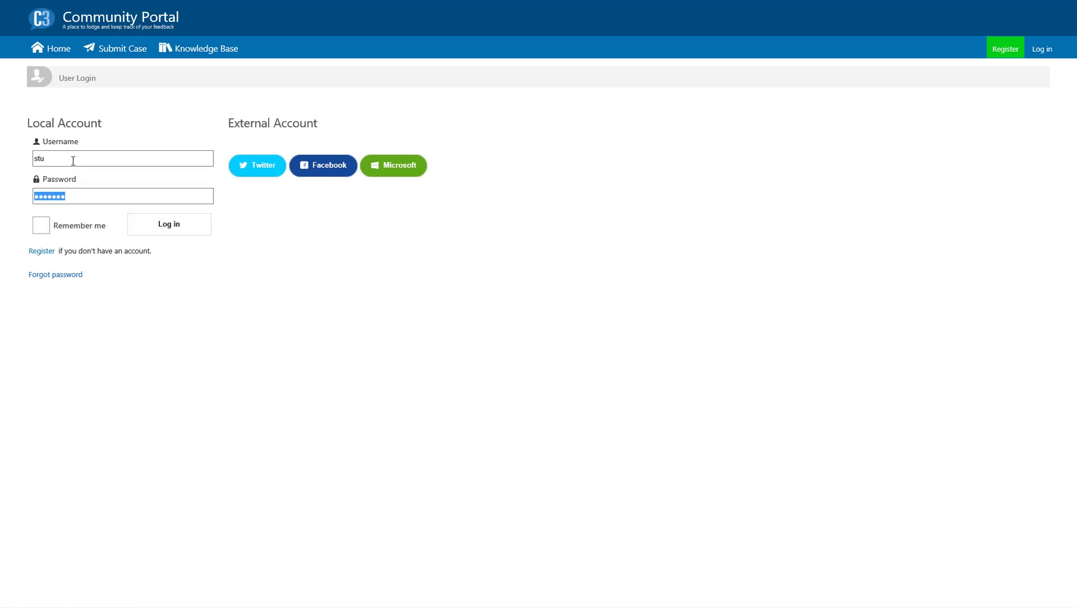
{"action": "left_click", "coordinate": [43, 228]}
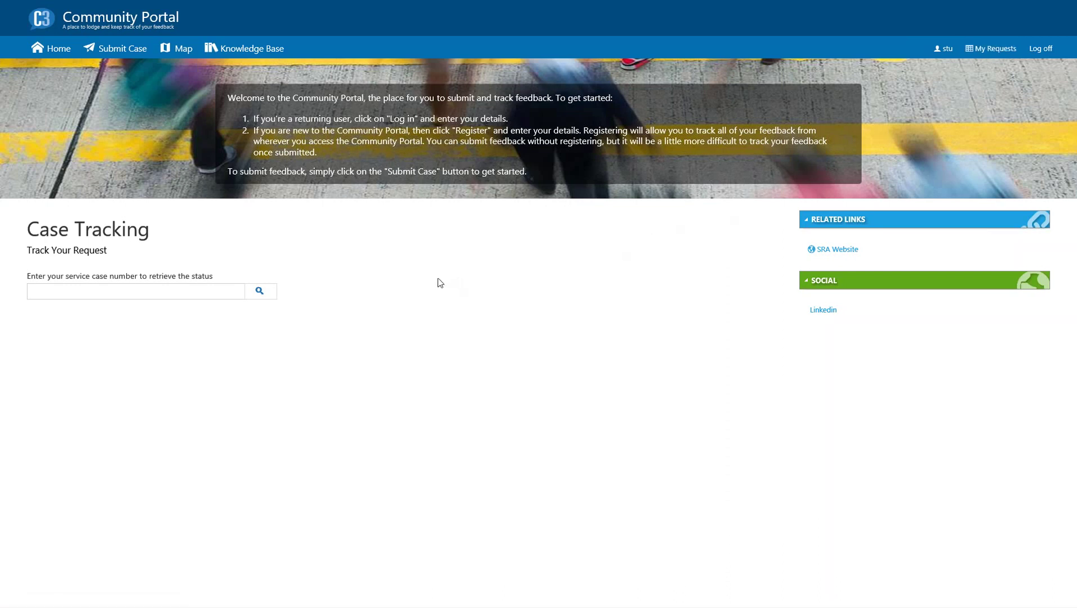
{"action": "left_click", "coordinate": [104, 291]}
- Start a new case with stakeholder type Community and nature of request Complaint
{"action": "left_click", "coordinate": [124, 55]}
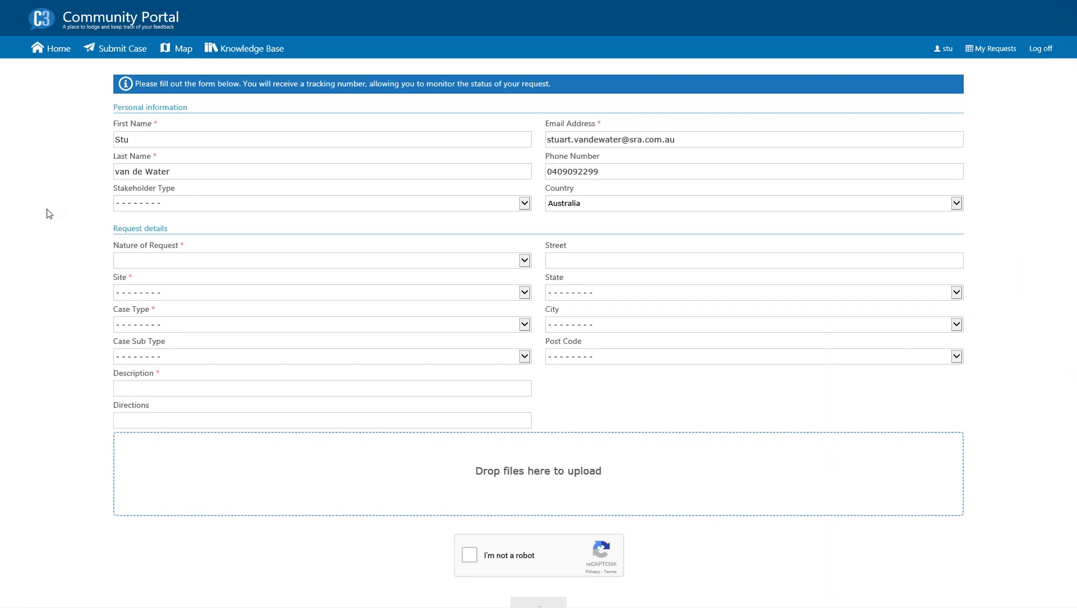
{"action": "left_click", "coordinate": [231, 208]}
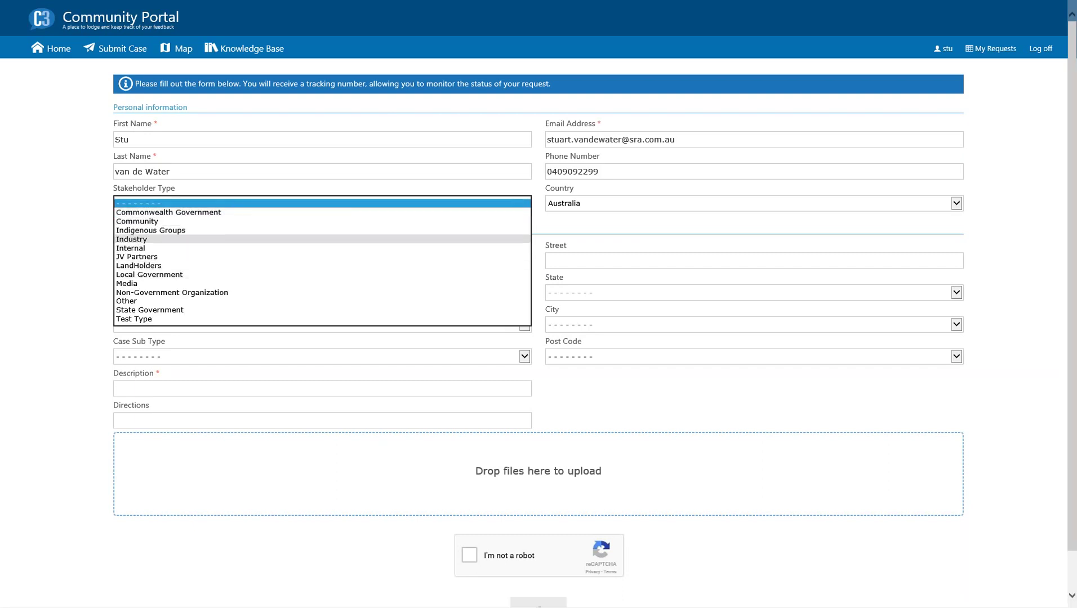
{"action": "left_click", "coordinate": [218, 222]}
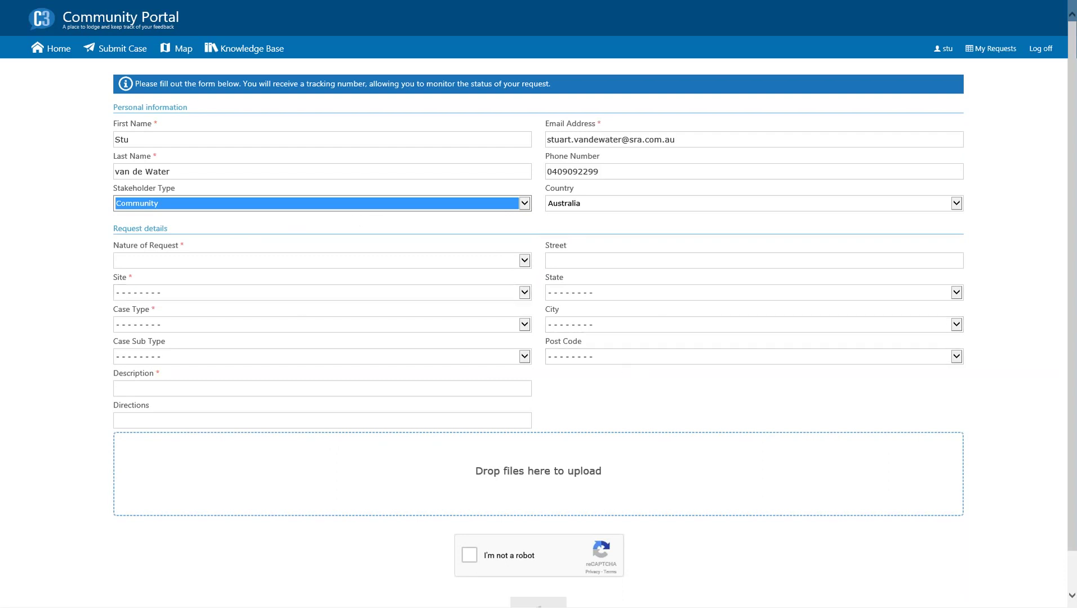
{"action": "left_click", "coordinate": [54, 271]}
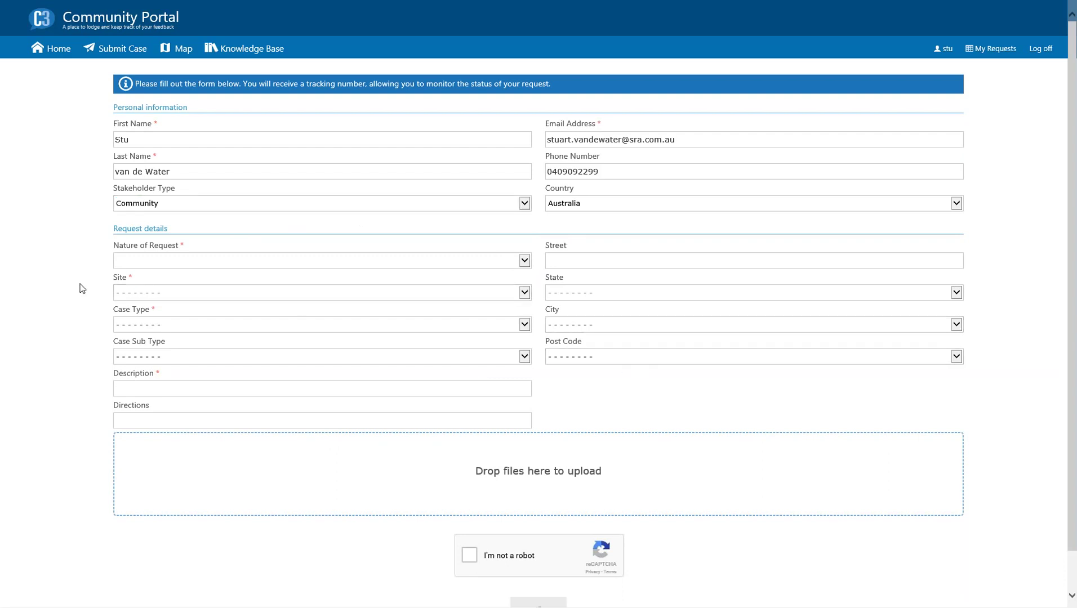
{"action": "left_click", "coordinate": [242, 261]}
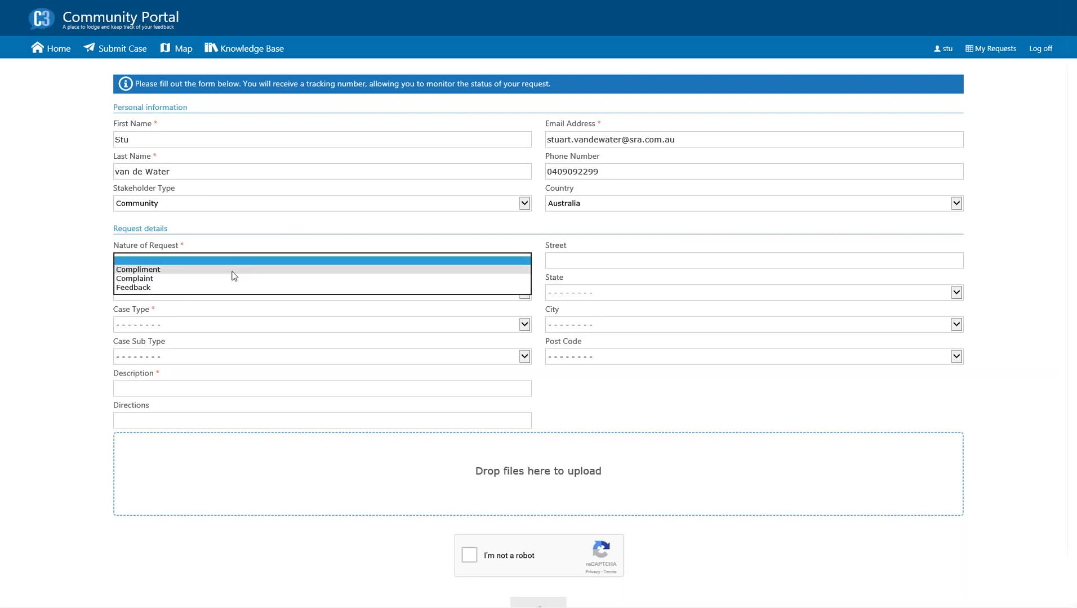
{"action": "left_click", "coordinate": [230, 281]}
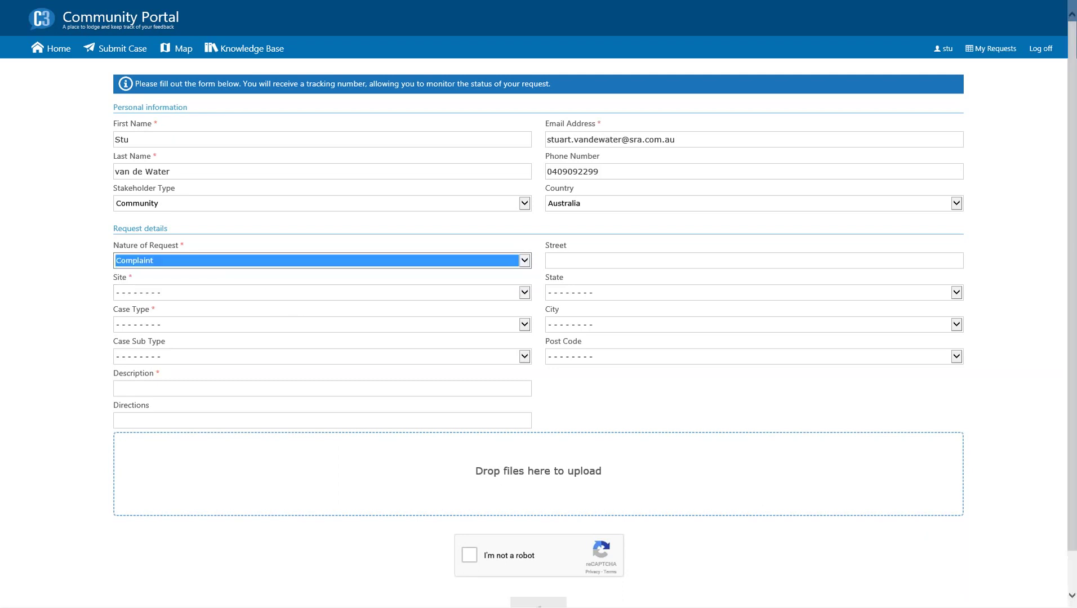
{"action": "left_click", "coordinate": [557, 257]}
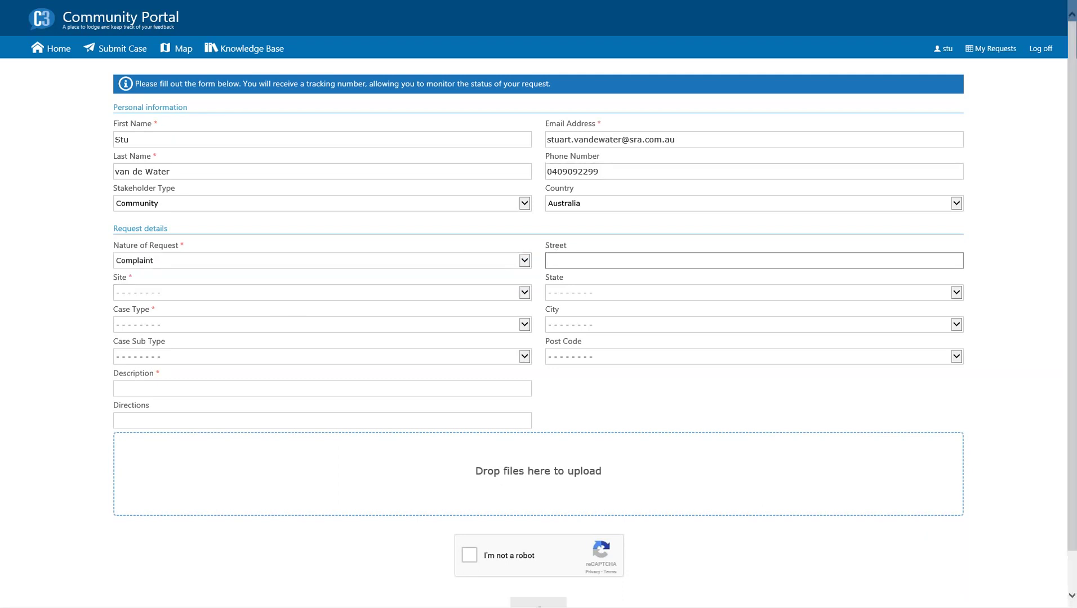
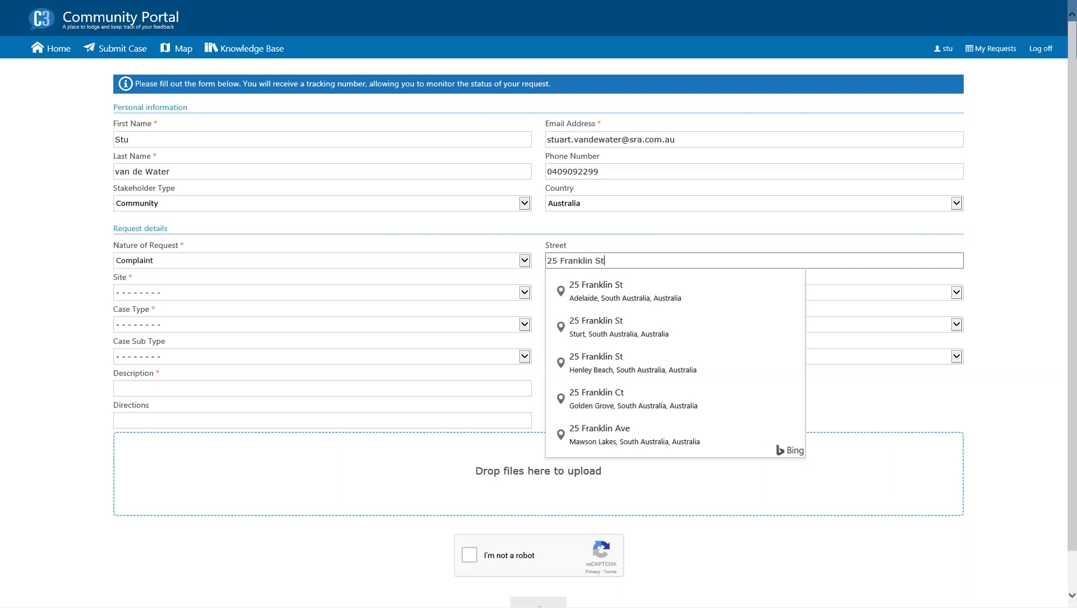
{"action": "left_click", "coordinate": [591, 295]}
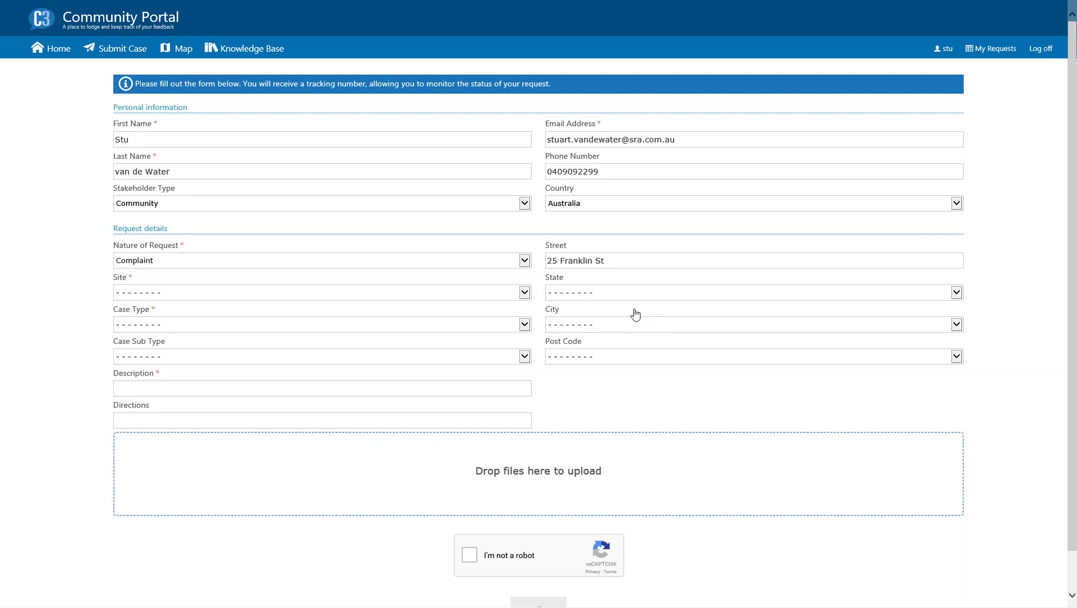
{"action": "left_click", "coordinate": [596, 298]}
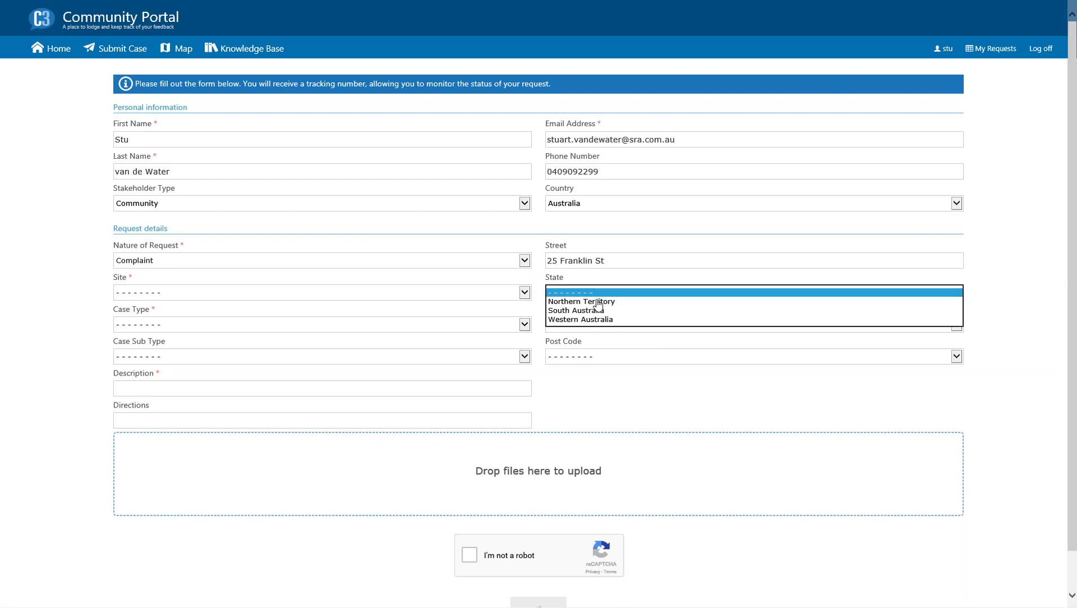
{"action": "left_click", "coordinate": [596, 313]}
{"action": "left_click", "coordinate": [596, 330]}
{"action": "left_click", "coordinate": [597, 339]}
{"action": "left_click", "coordinate": [594, 362]}
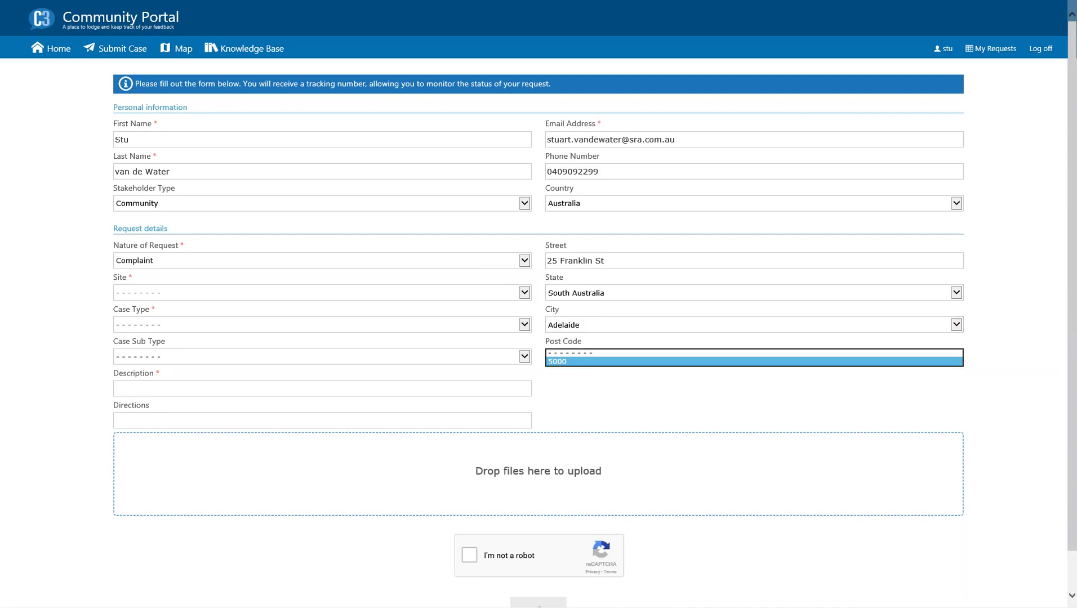
{"action": "left_click", "coordinate": [558, 365]}
{"action": "left_click", "coordinate": [610, 261]}
{"action": "type", "text": ","}
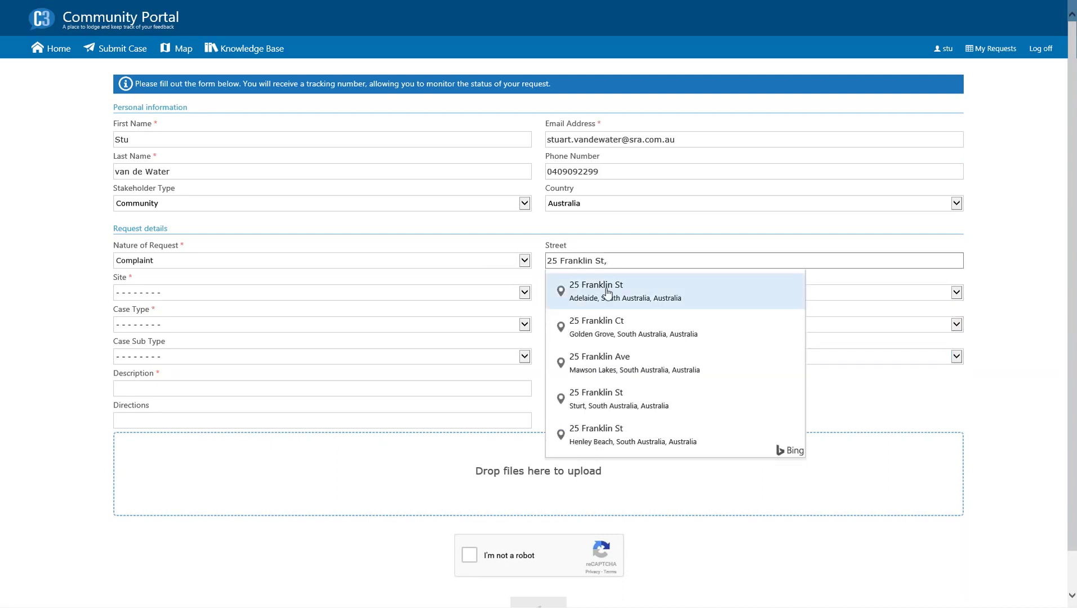
{"action": "left_click", "coordinate": [608, 292]}
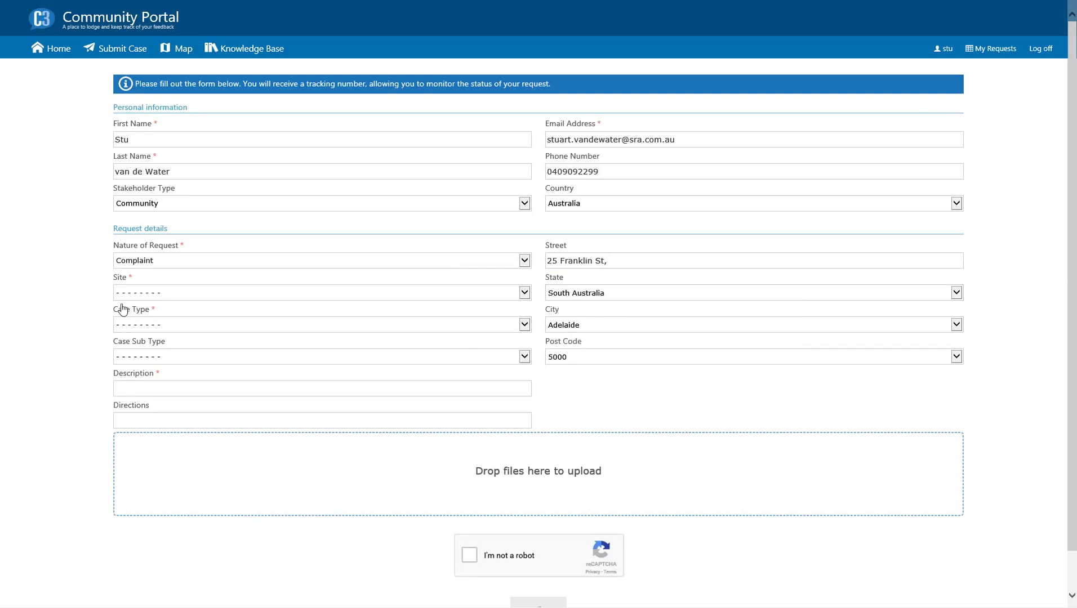
- Set Site HSEC, Case Type Water, Sub Type Pollution, and describe it as 'Algae forming on the pond in the park'
{"action": "left_click", "coordinate": [164, 296]}
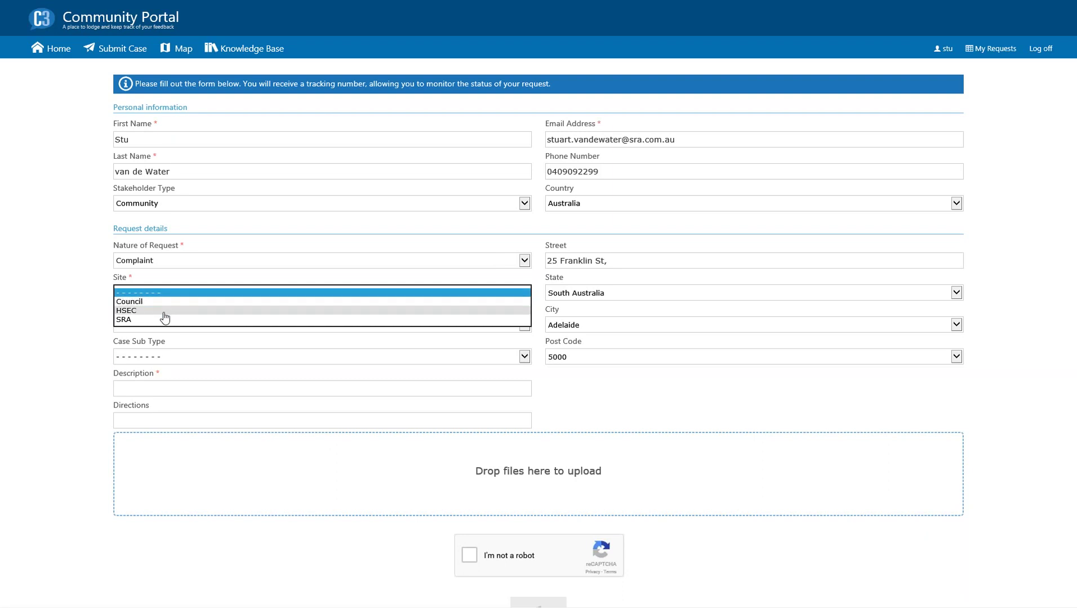
{"action": "left_click", "coordinate": [160, 314]}
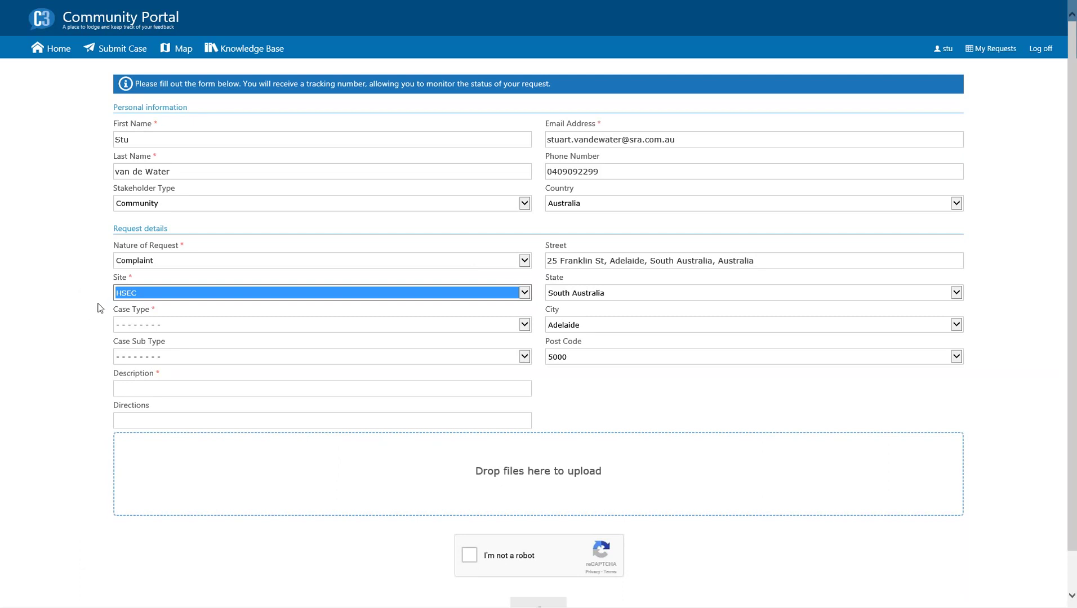
{"action": "left_click", "coordinate": [190, 332]}
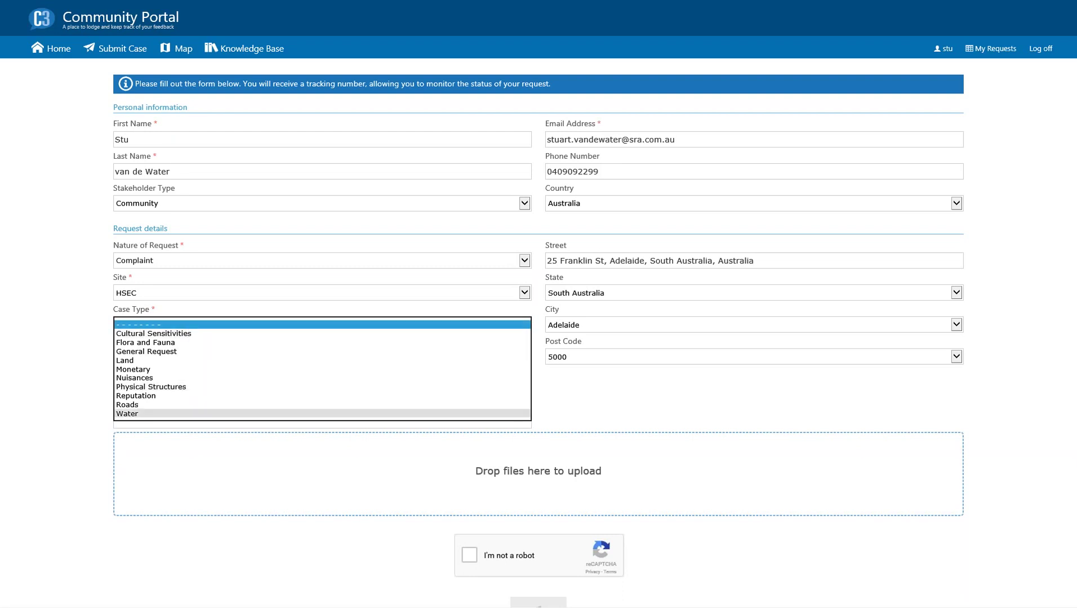
{"action": "left_click", "coordinate": [127, 414]}
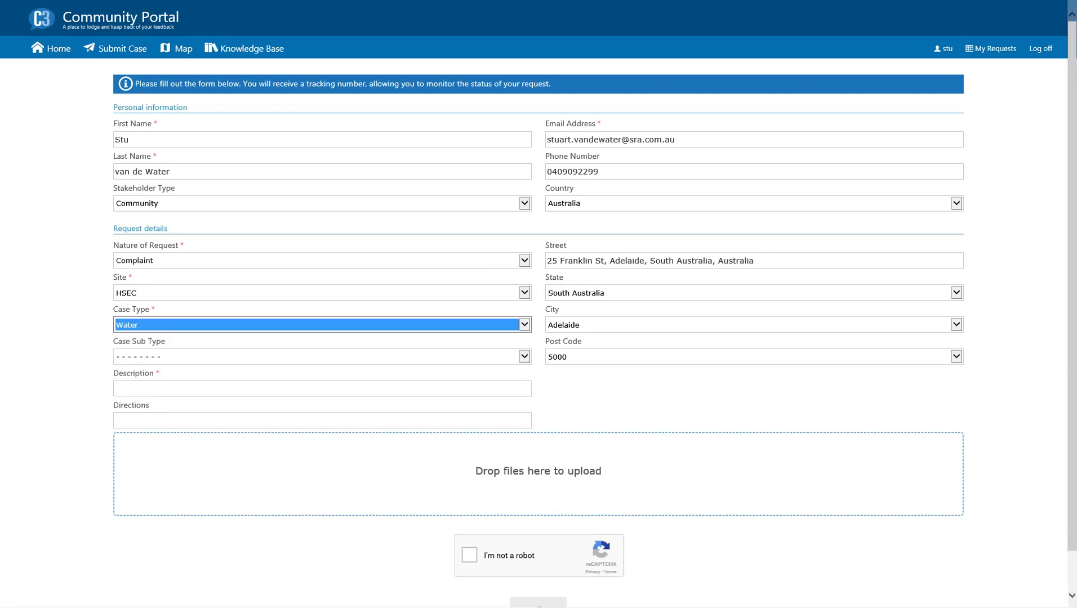
{"action": "left_click", "coordinate": [175, 358]}
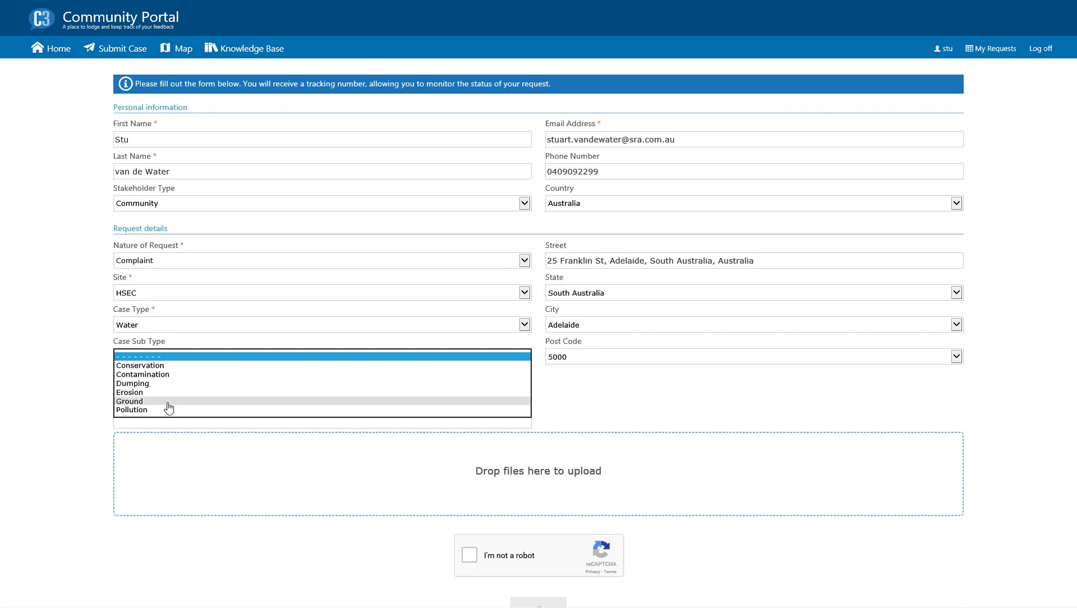
{"action": "left_click", "coordinate": [168, 410]}
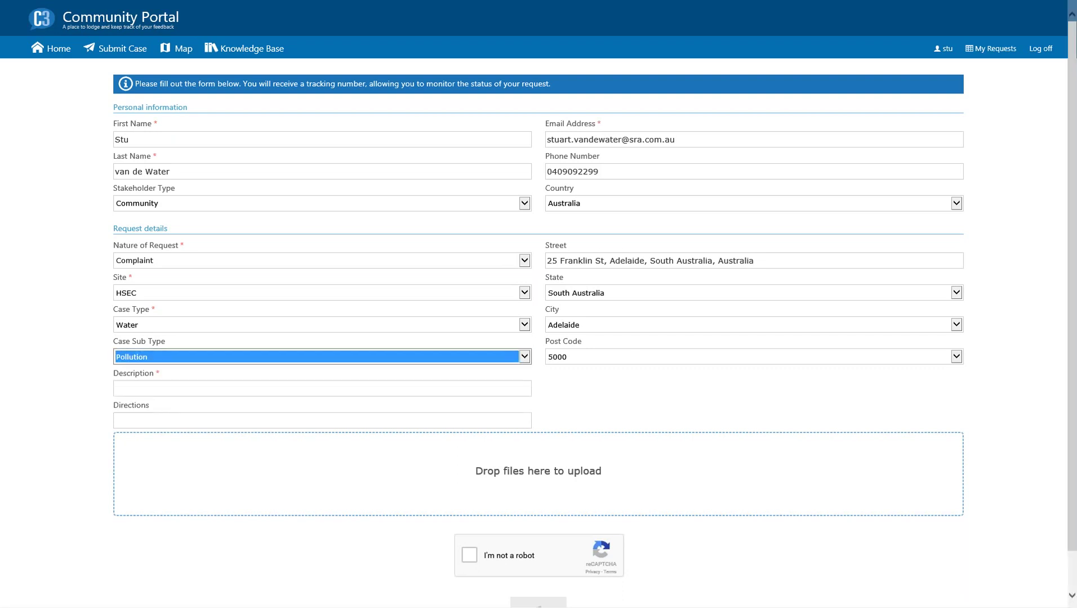
{"action": "left_click", "coordinate": [124, 390]}
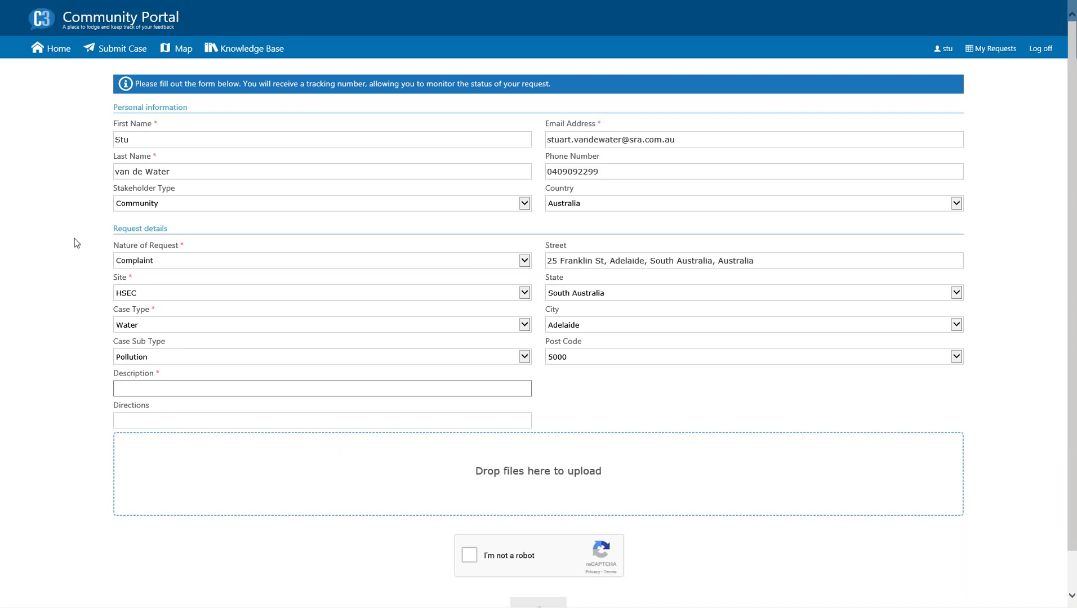
{"action": "type", "text": "Algae forming on the pon"}
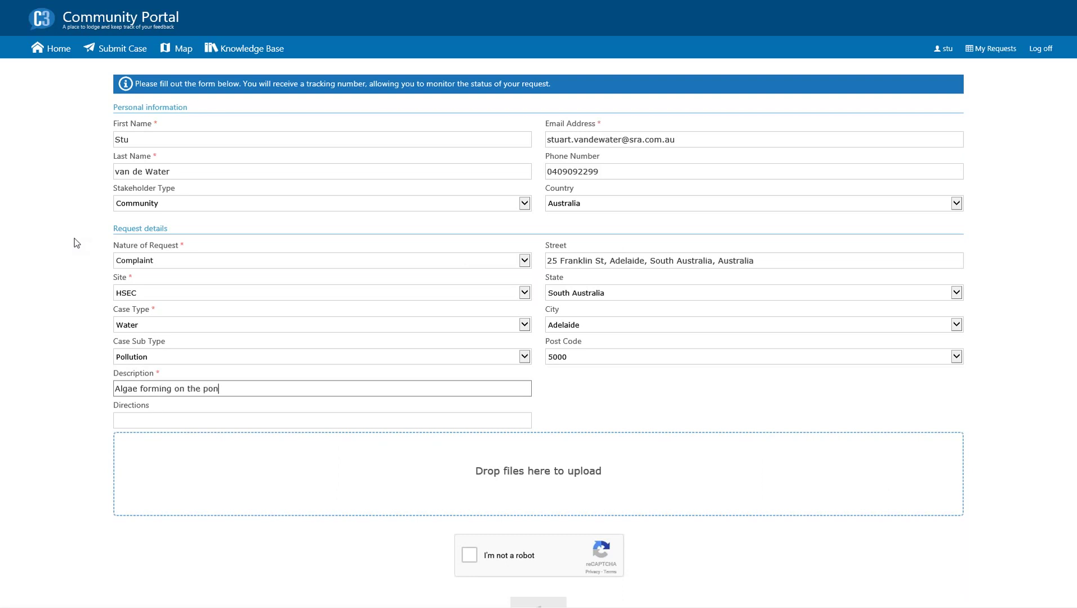
{"action": "type", "text": "d in the park"}
- Attach the photos IMG_4946.JPG and IMG_4992.JPG to the complaint
{"action": "left_click", "coordinate": [528, 473]}
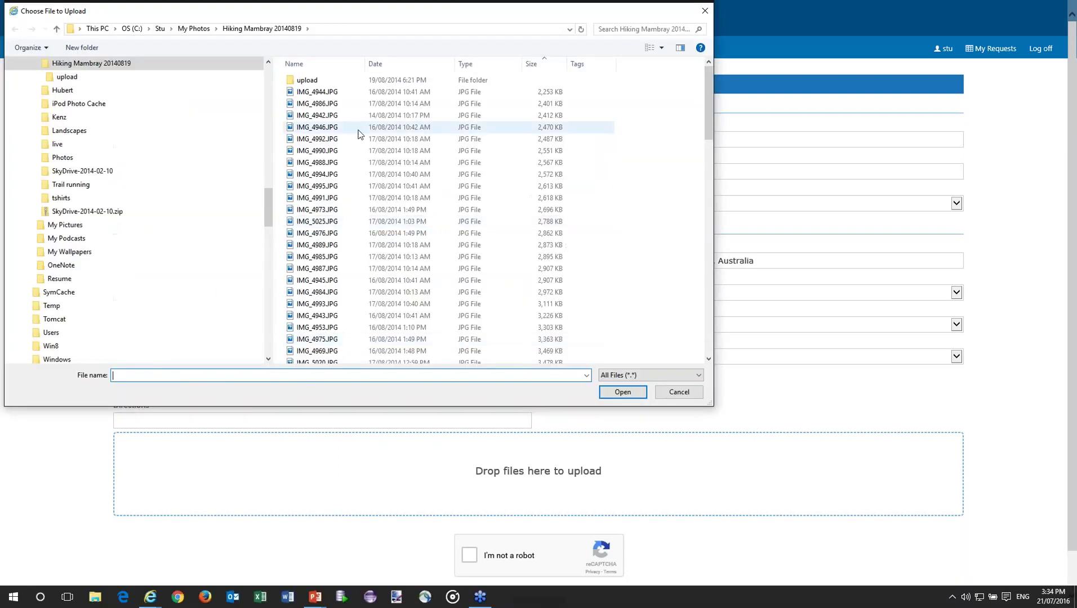
{"action": "left_click", "coordinate": [317, 128]}
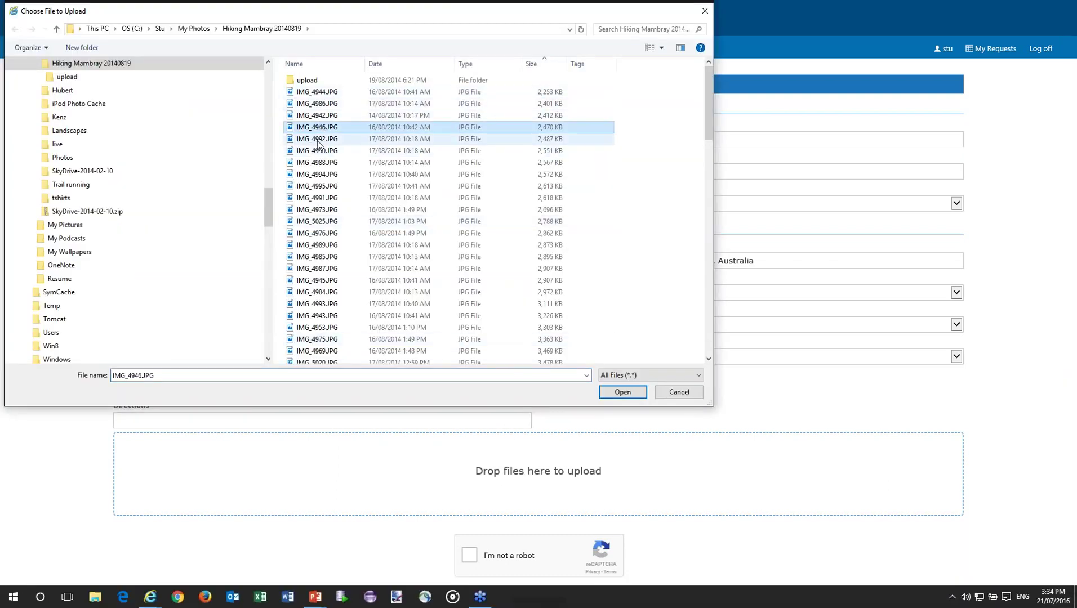
{"action": "left_click", "coordinate": [317, 139], "text": "ctrl"}
{"action": "left_click", "coordinate": [619, 393]}
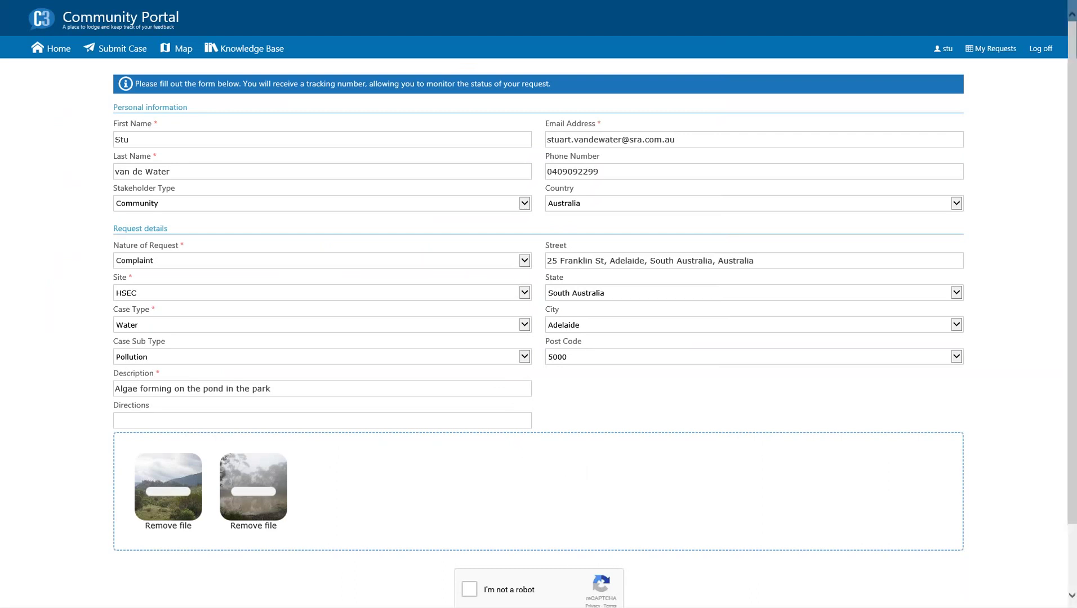
- Pass the reCAPTCHA check by selecting the four waterfall pictures
{"action": "scroll", "coordinate": [61, 384], "scroll_direction": "down", "scroll_amount": 2}
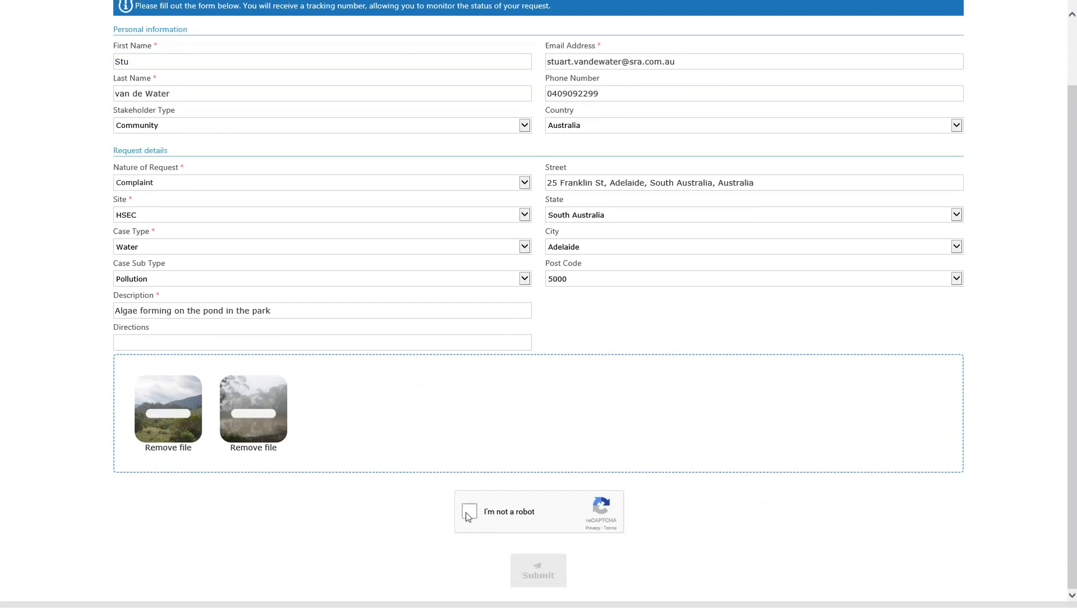
{"action": "left_click", "coordinate": [466, 512]}
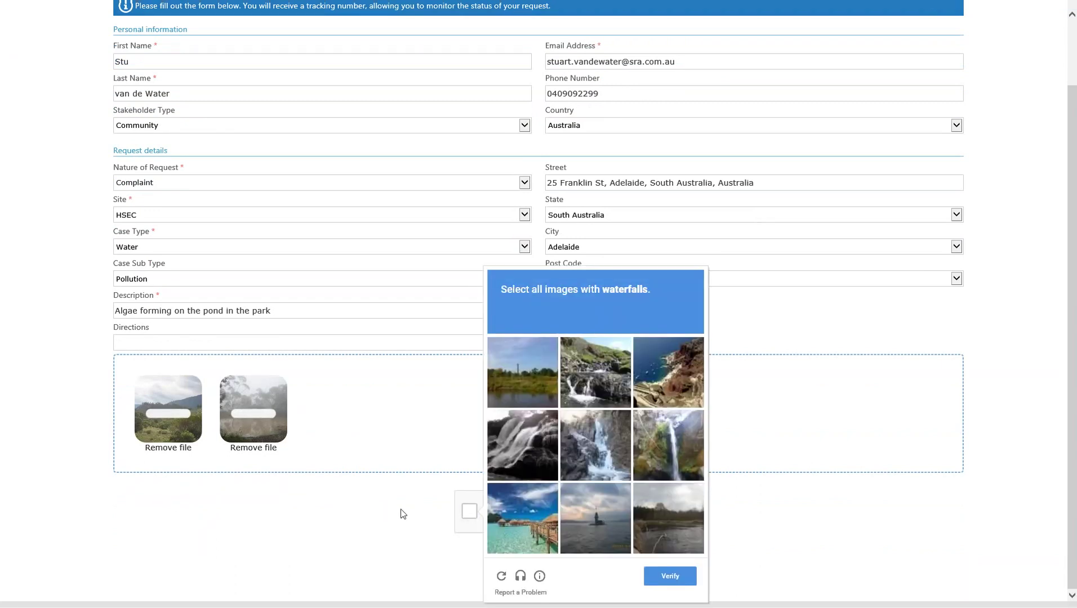
{"action": "left_click", "coordinate": [580, 370]}
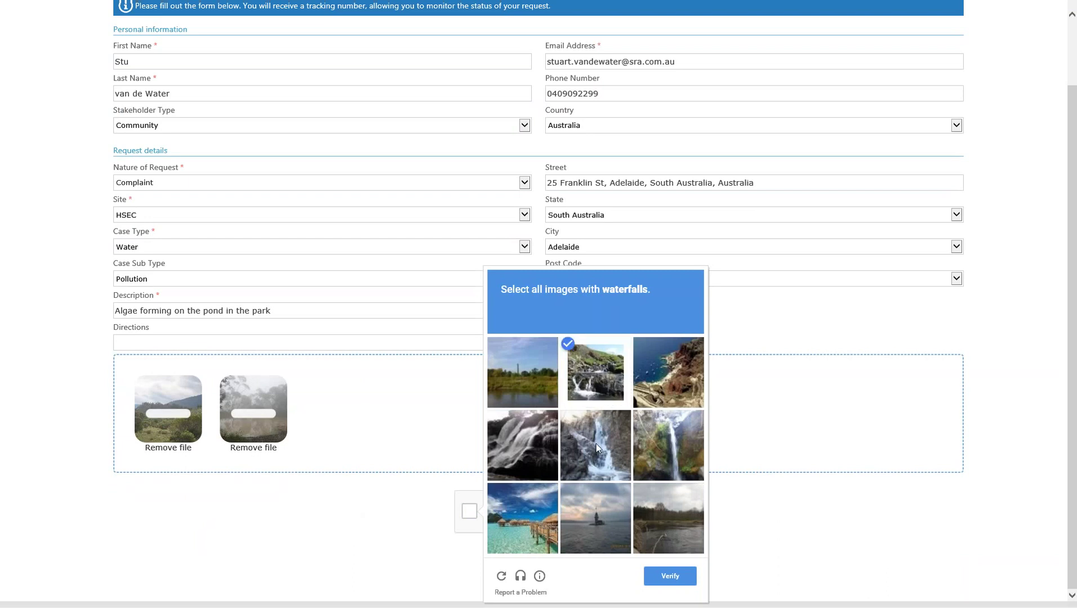
{"action": "left_click", "coordinate": [596, 444]}
{"action": "left_click", "coordinate": [656, 445]}
{"action": "left_click", "coordinate": [525, 449]}
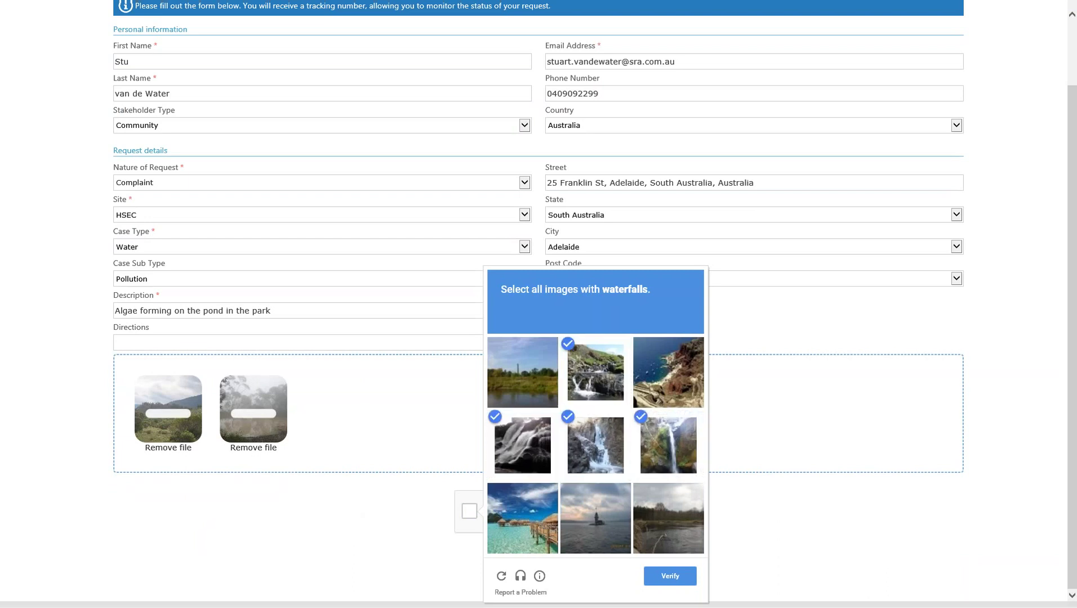
{"action": "left_click", "coordinate": [664, 573]}
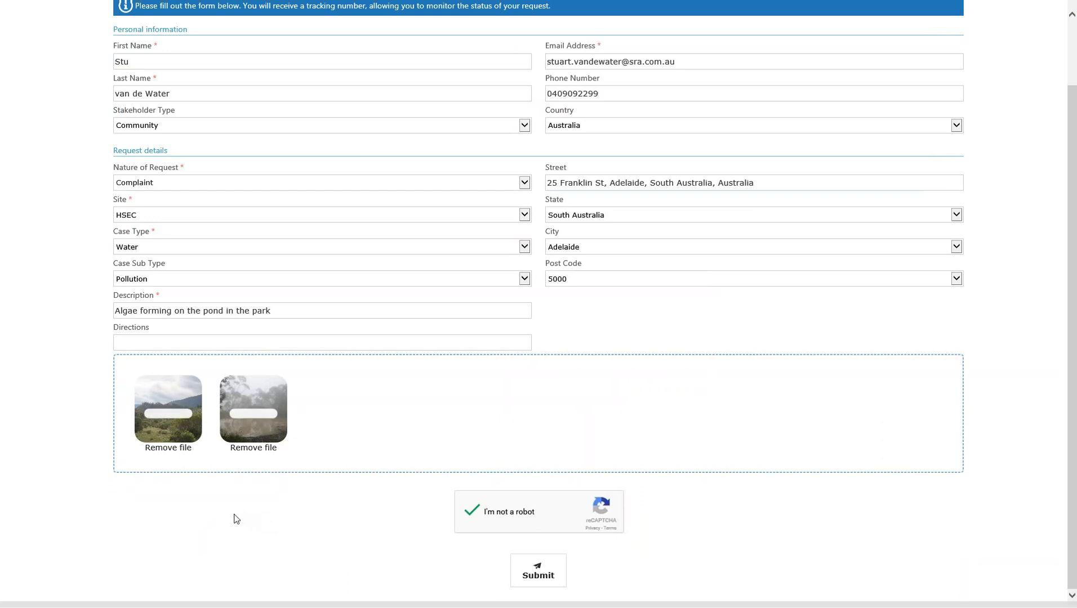
{"action": "scroll", "coordinate": [63, 262], "scroll_direction": "up", "scroll_amount": 2}
{"action": "scroll", "coordinate": [62, 270], "scroll_direction": "down", "scroll_amount": 2}
- Submit the completed algae complaint to receive its tracking number
{"action": "left_click", "coordinate": [532, 572]}
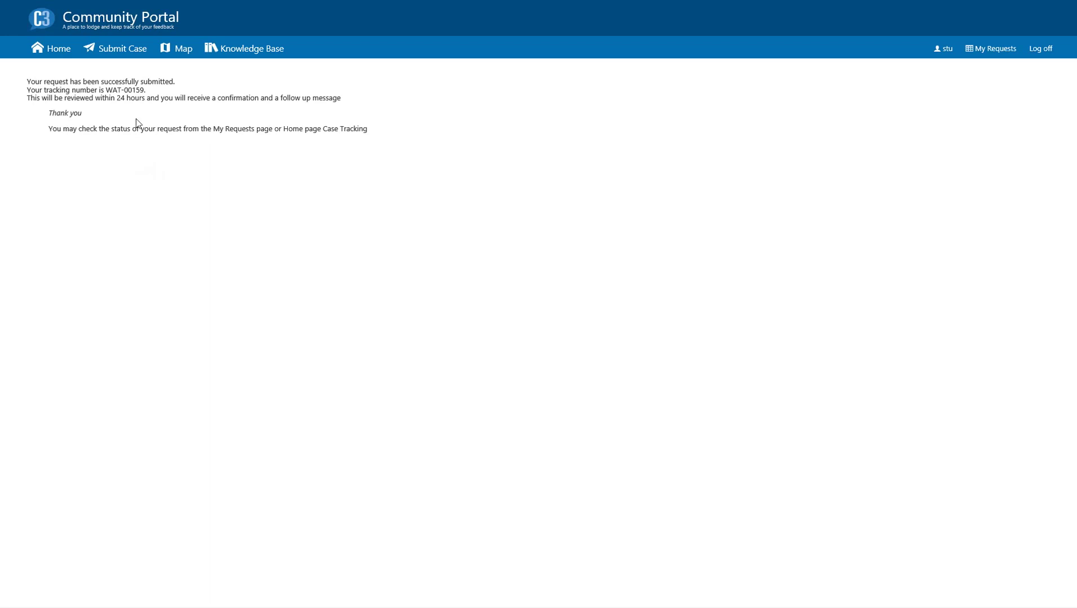
- Open My Requests and request follow-up on the toxic smell case
{"action": "left_click", "coordinate": [990, 50]}
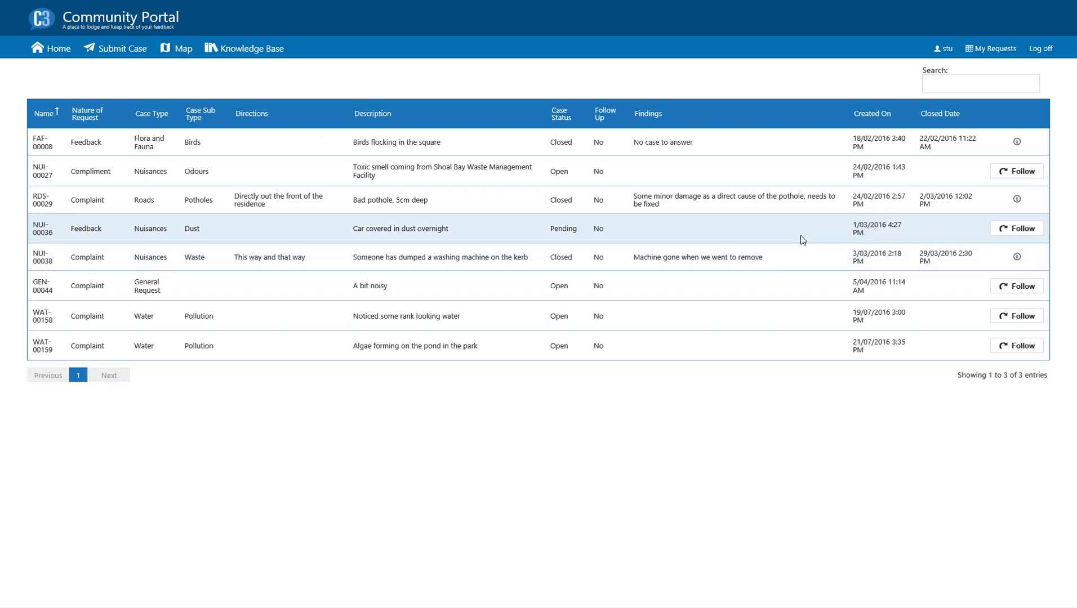
{"action": "left_click", "coordinate": [1011, 173]}
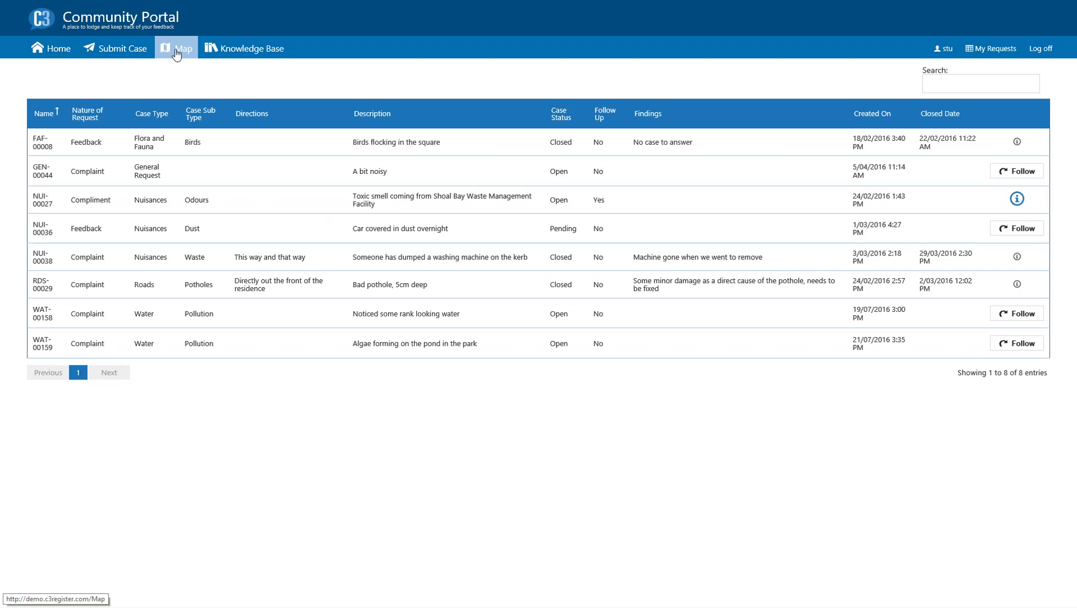
- On the case map, zoom into Adelaide and view, then close, the WAT-00159 Water case details
{"action": "left_click", "coordinate": [176, 54]}
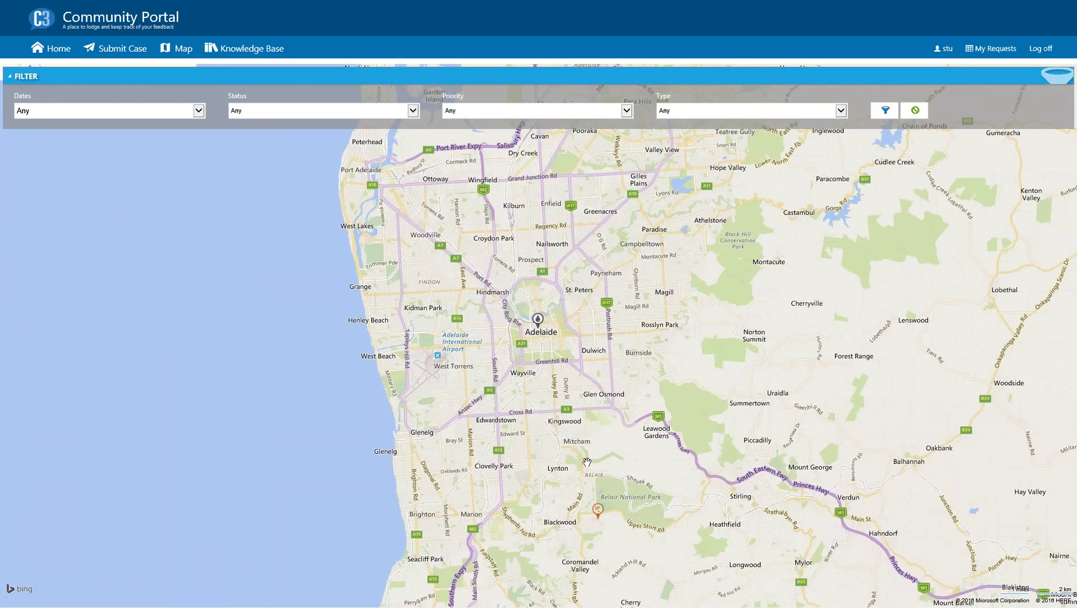
{"action": "scroll", "coordinate": [538, 320], "scroll_direction": "up", "scroll_amount": 3}
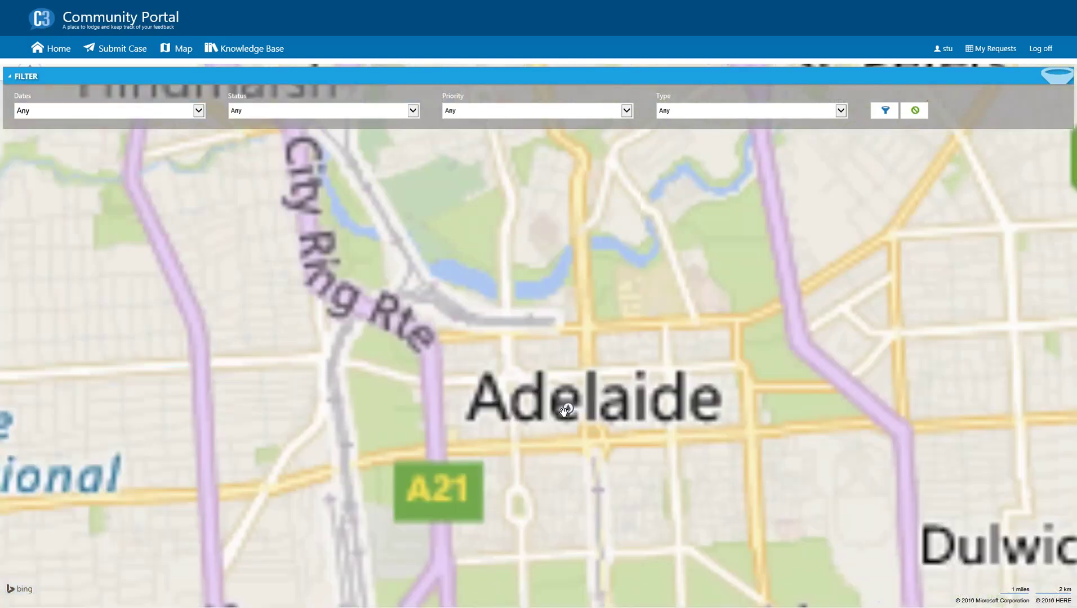
{"action": "left_click", "coordinate": [568, 408]}
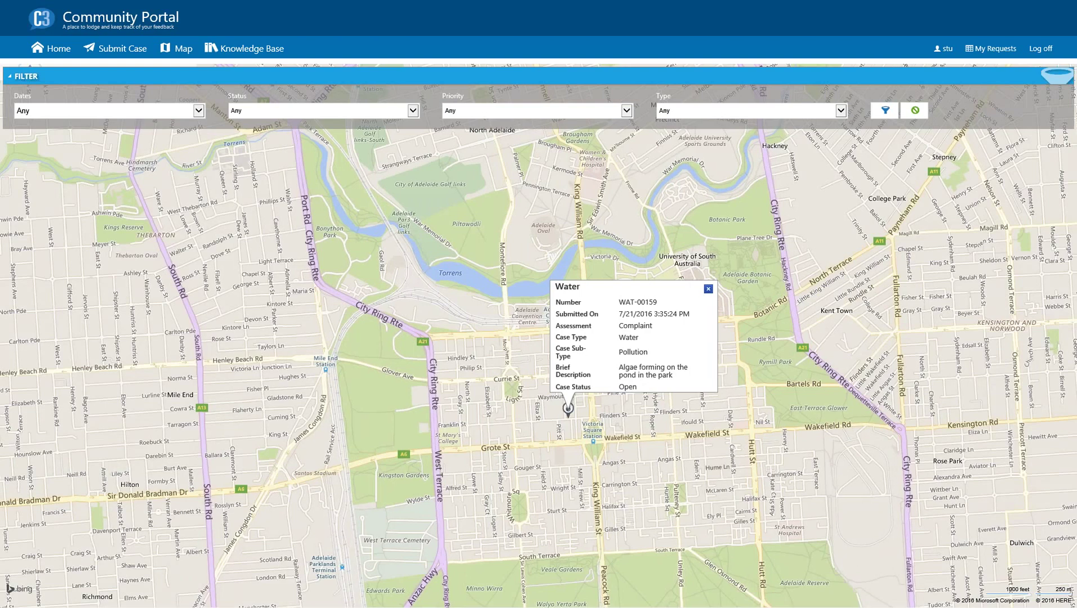
{"action": "left_click", "coordinate": [708, 289]}
{"action": "scroll", "coordinate": [514, 300], "scroll_direction": "down", "scroll_amount": 1}
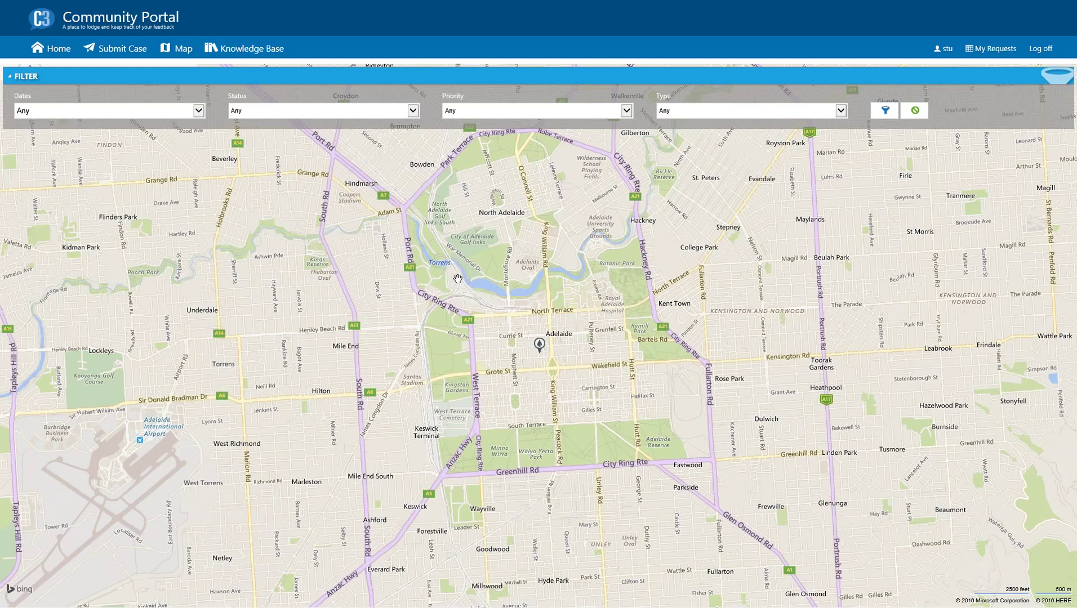
- Search the Knowledge Base for 'case'
{"action": "left_click", "coordinate": [238, 50]}
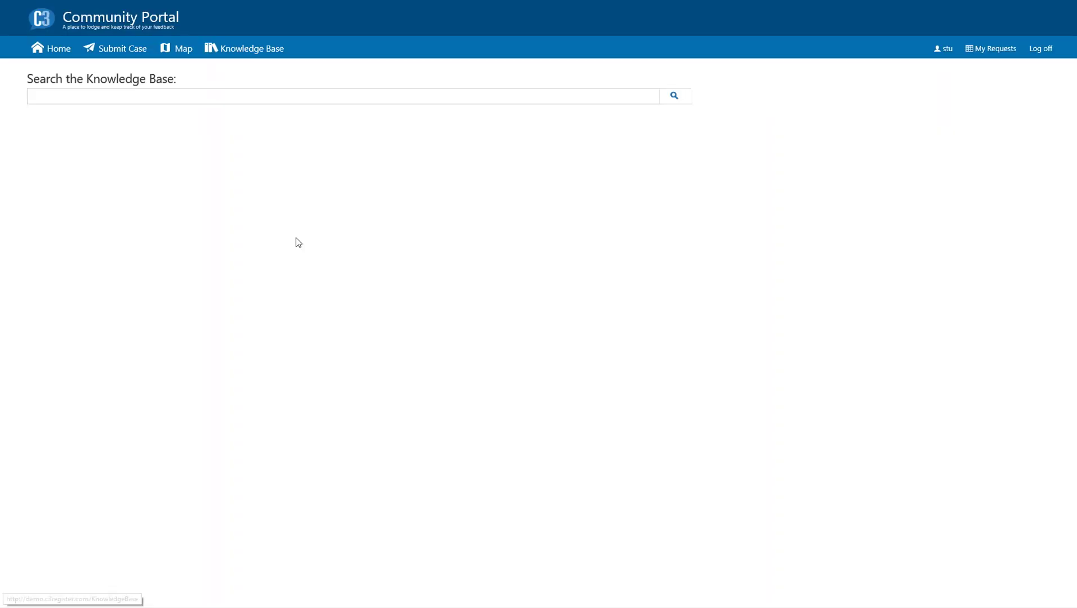
{"action": "left_click", "coordinate": [152, 99]}
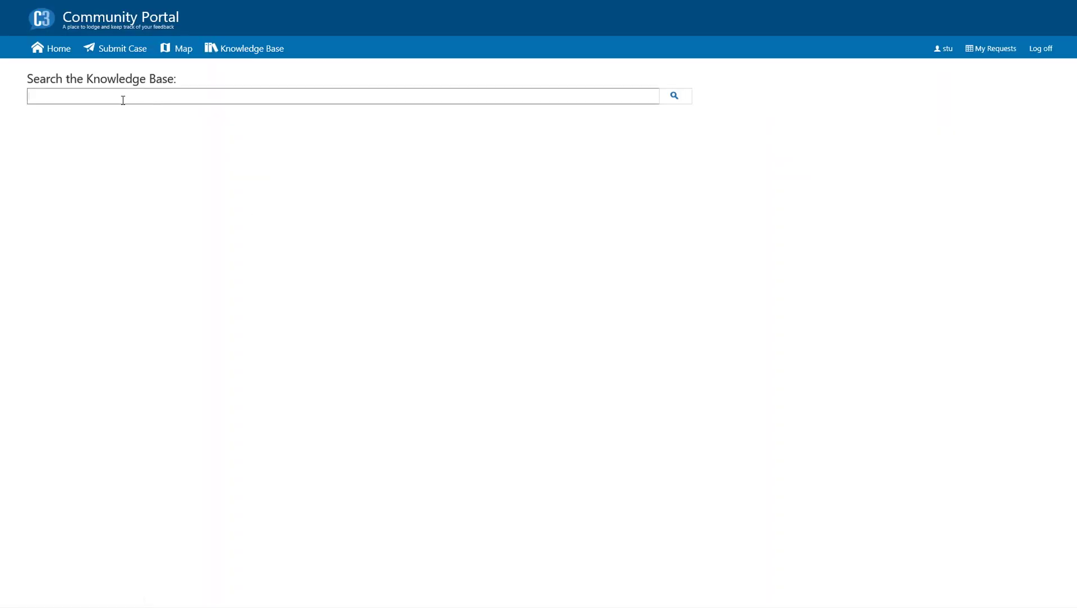
{"action": "type", "text": "case"}
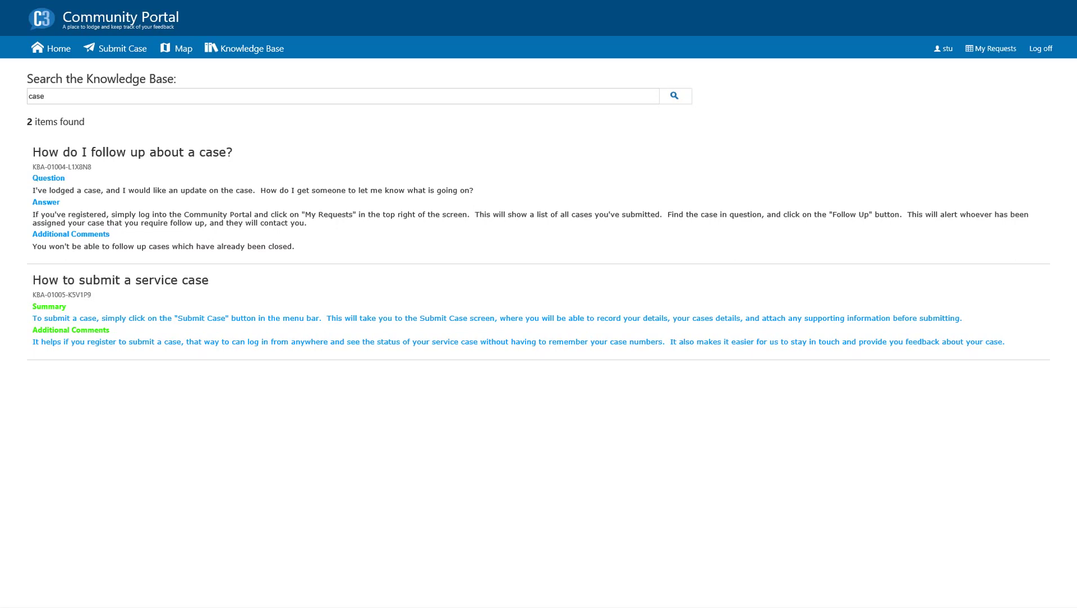
{"action": "left_click", "coordinate": [125, 97]}
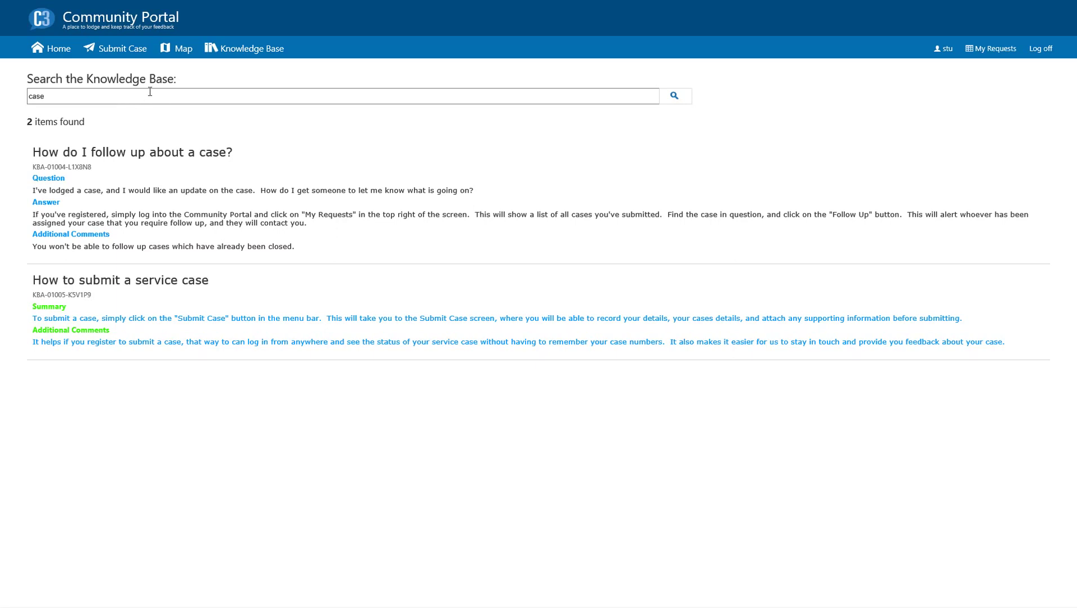
- Switch to the Current Service Cases list of 128 cases
{"action": "mouse_move", "coordinate": [453, 7]}
{"action": "left_click", "coordinate": [627, 17]}
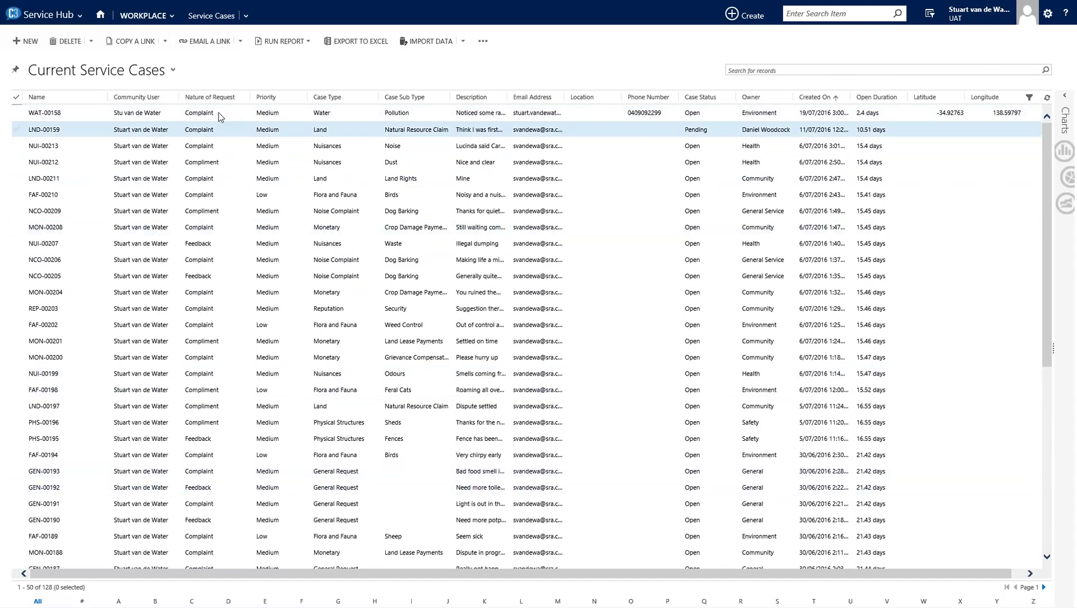
{"action": "left_click", "coordinate": [138, 75]}
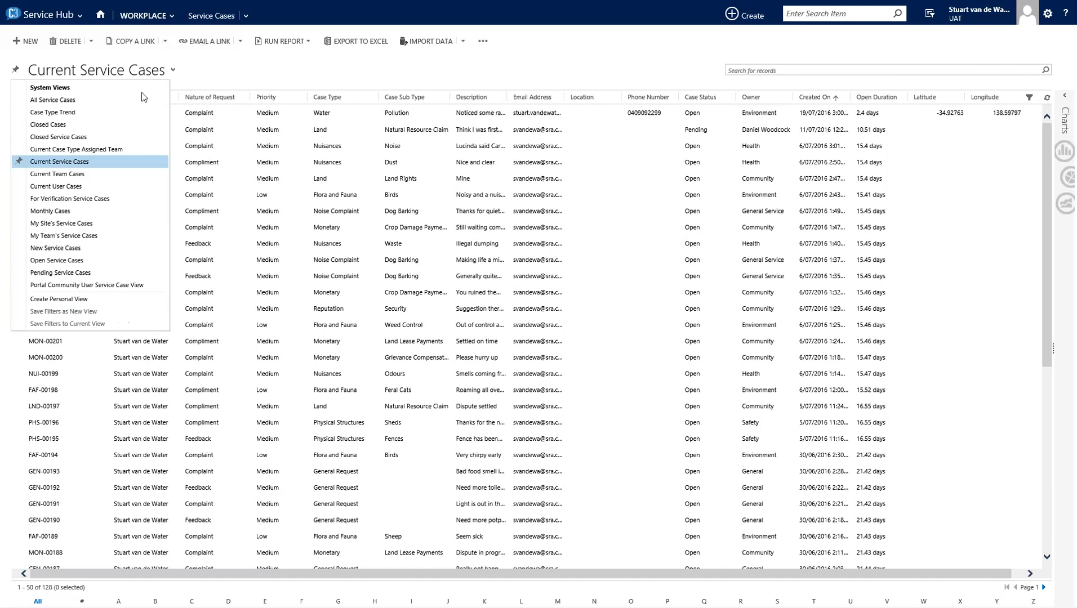
{"action": "left_click", "coordinate": [103, 107]}
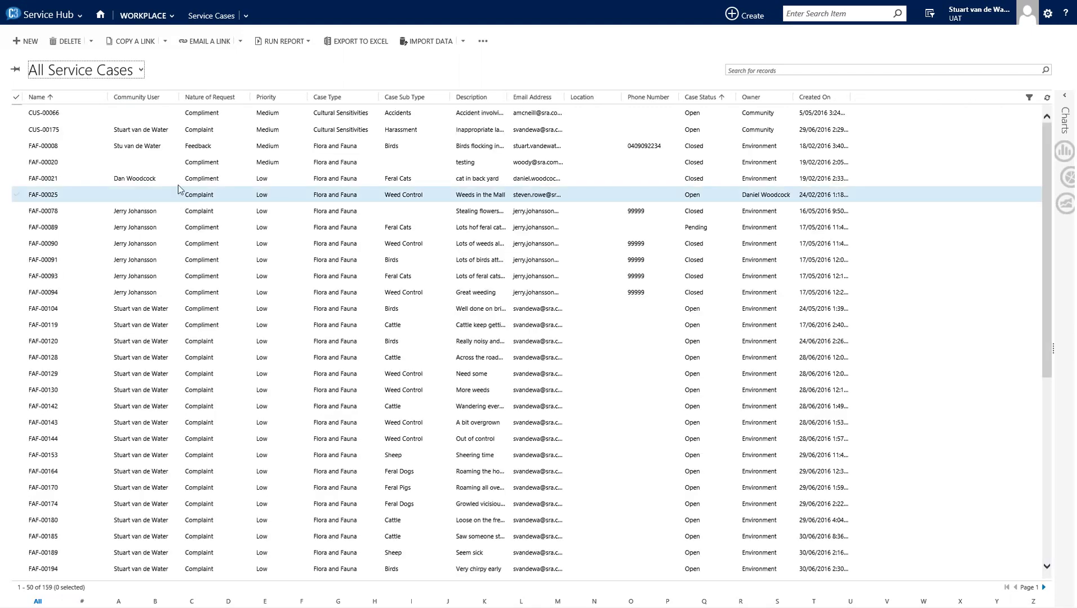
{"action": "left_click", "coordinate": [86, 73]}
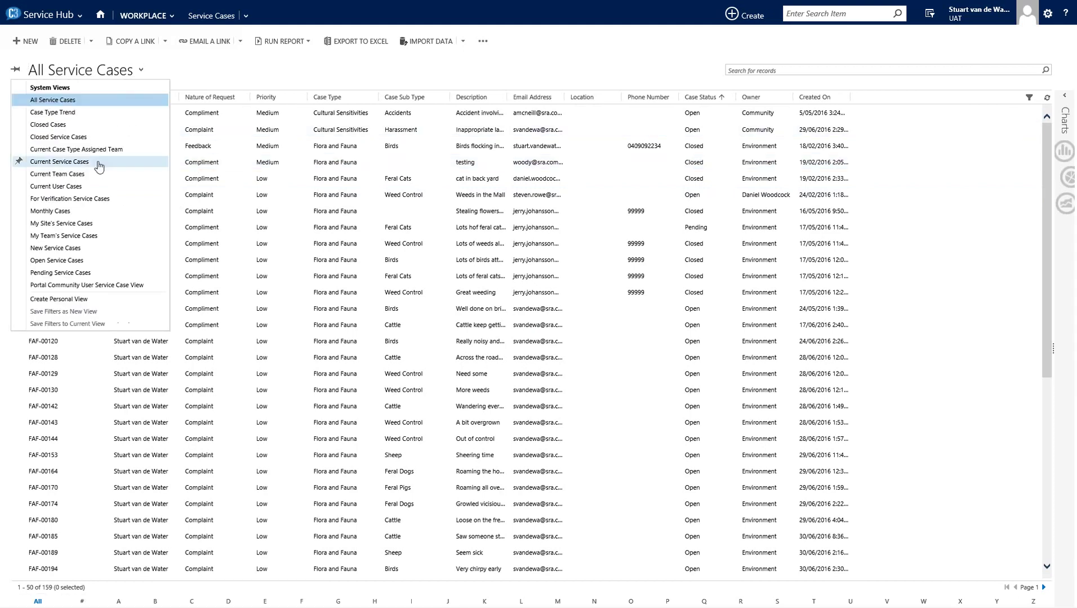
{"action": "left_click", "coordinate": [75, 138]}
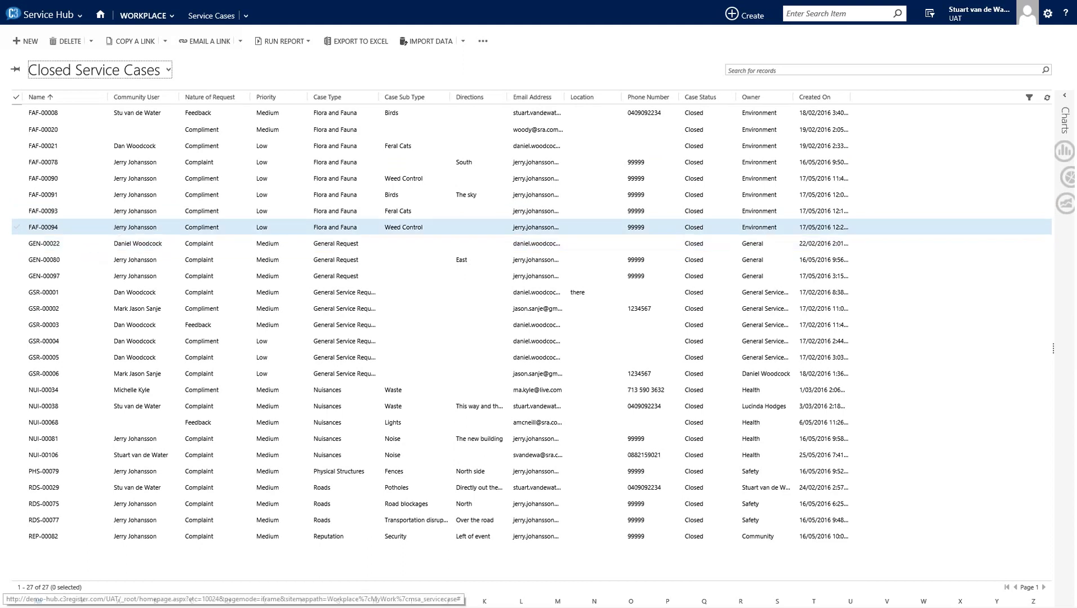
{"action": "left_click", "coordinate": [78, 75]}
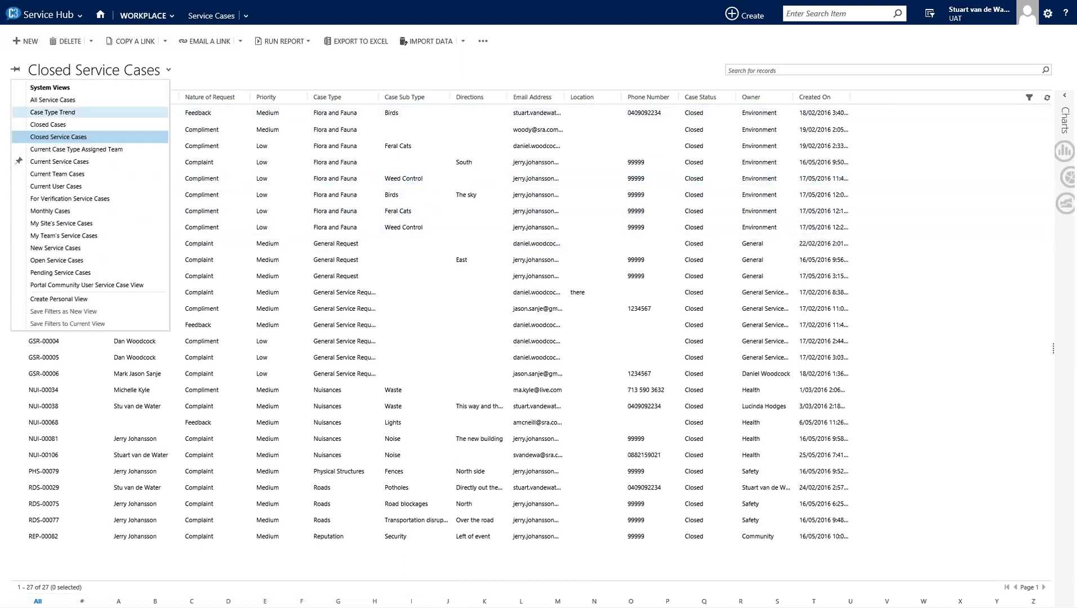
{"action": "left_click", "coordinate": [77, 165]}
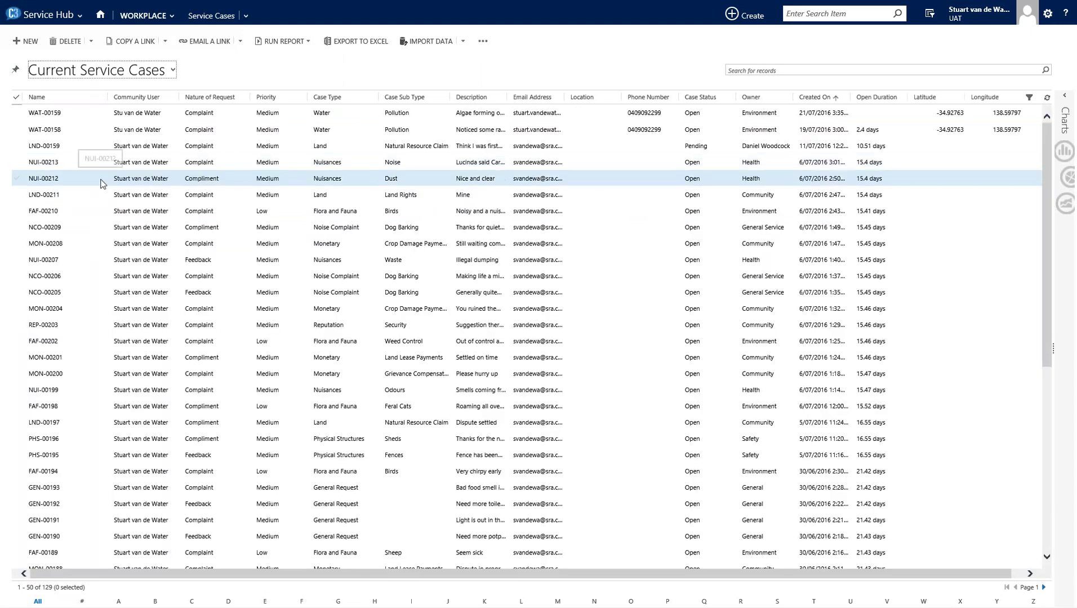
- Search the cases for '*dog', then clear the search to show all 129 cases again
{"action": "left_click", "coordinate": [731, 73]}
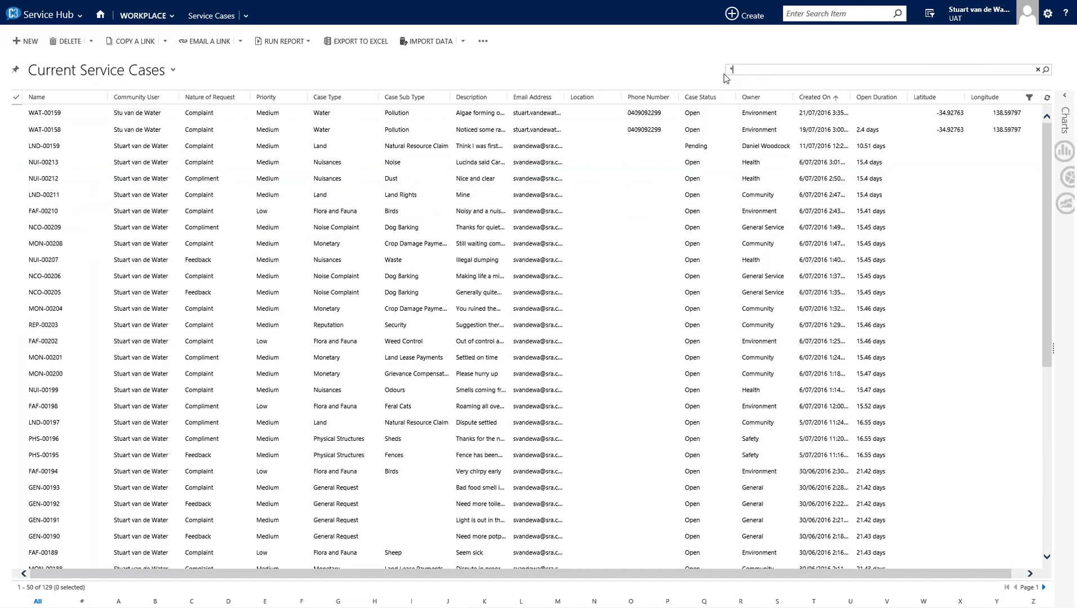
{"action": "type", "text": "*dog"}
{"action": "key", "text": "Return"}
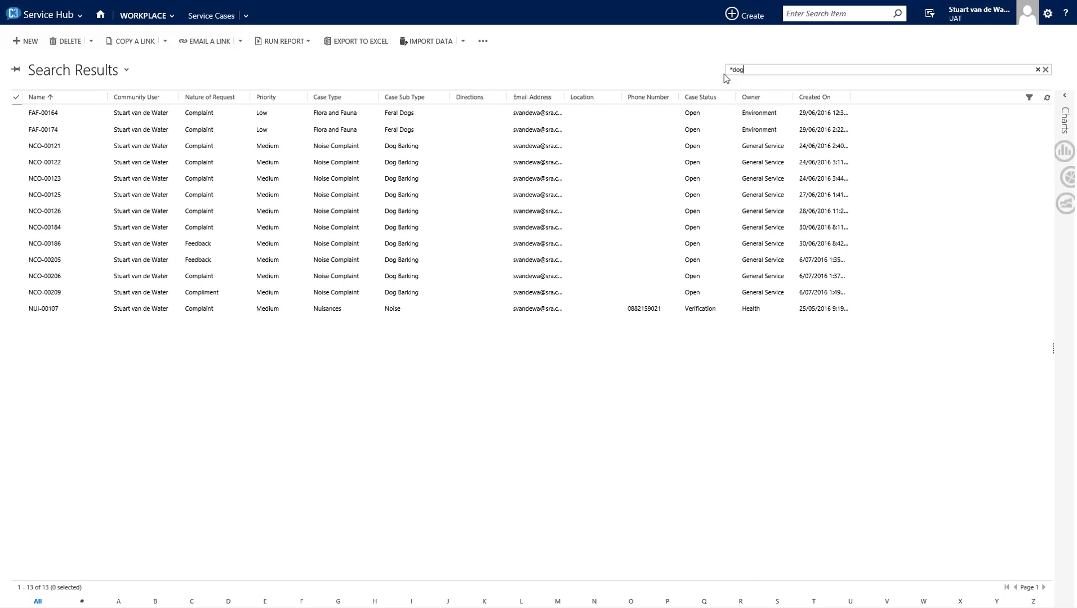
{"action": "left_click", "coordinate": [1046, 69]}
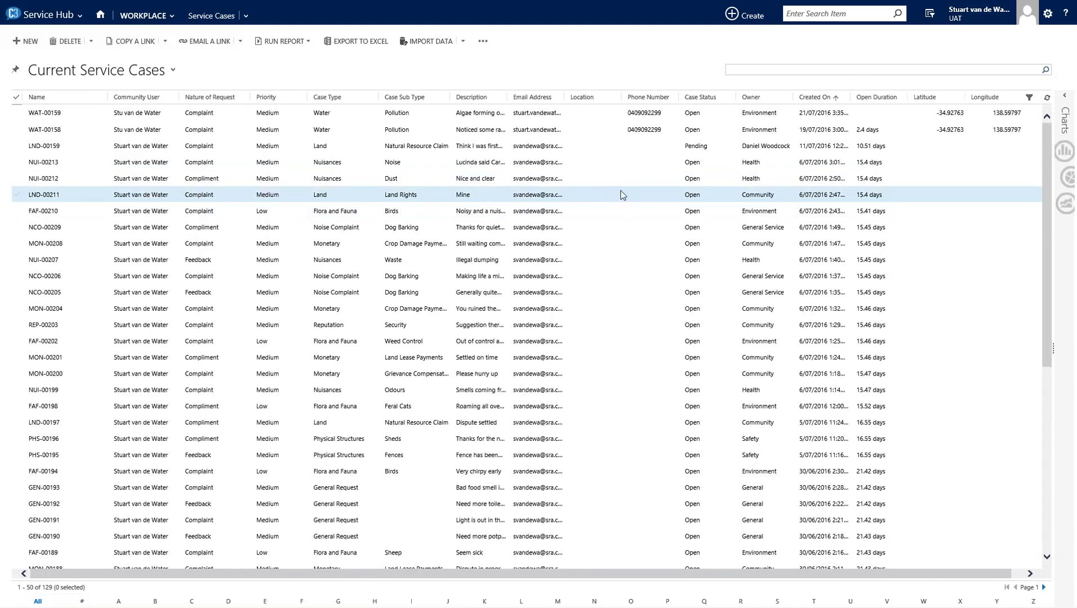
- Sort cases by Open Duration descending, with GSR-00007 at 154.52 days on top
{"action": "scroll", "coordinate": [615, 197], "scroll_direction": "down", "scroll_amount": 4}
{"action": "scroll", "coordinate": [616, 197], "scroll_direction": "down", "scroll_amount": 1}
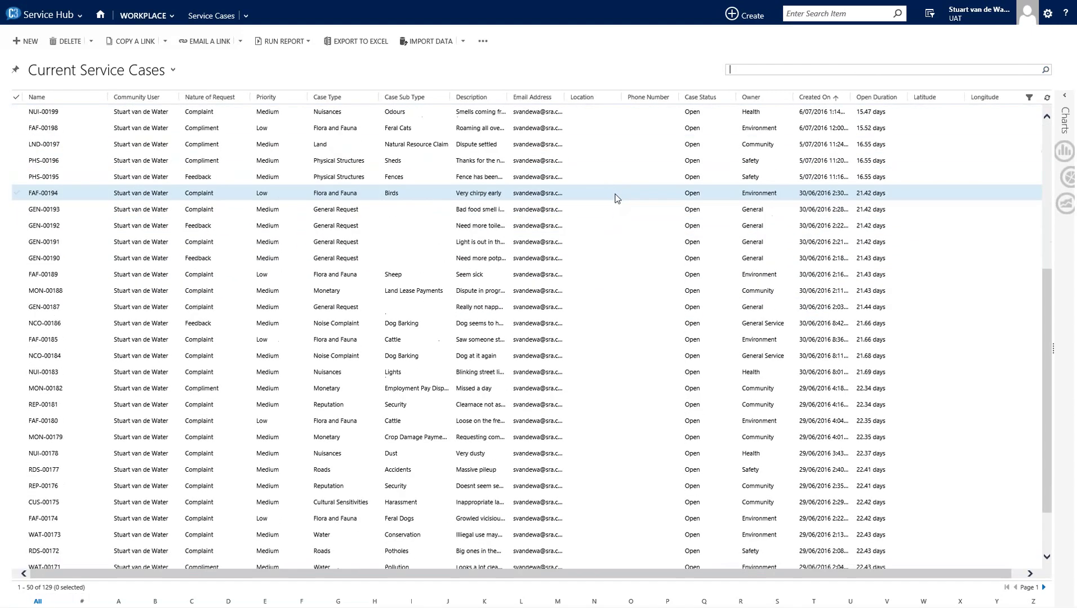
{"action": "scroll", "coordinate": [616, 200], "scroll_direction": "down", "scroll_amount": 1}
{"action": "scroll", "coordinate": [616, 204], "scroll_direction": "up", "scroll_amount": 6}
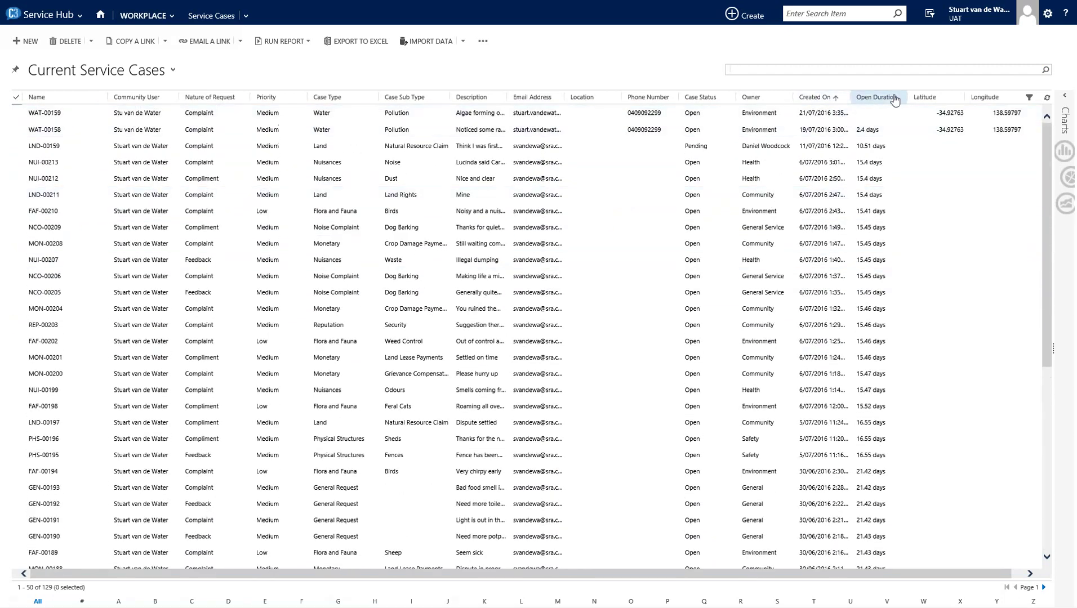
{"action": "left_click", "coordinate": [878, 98]}
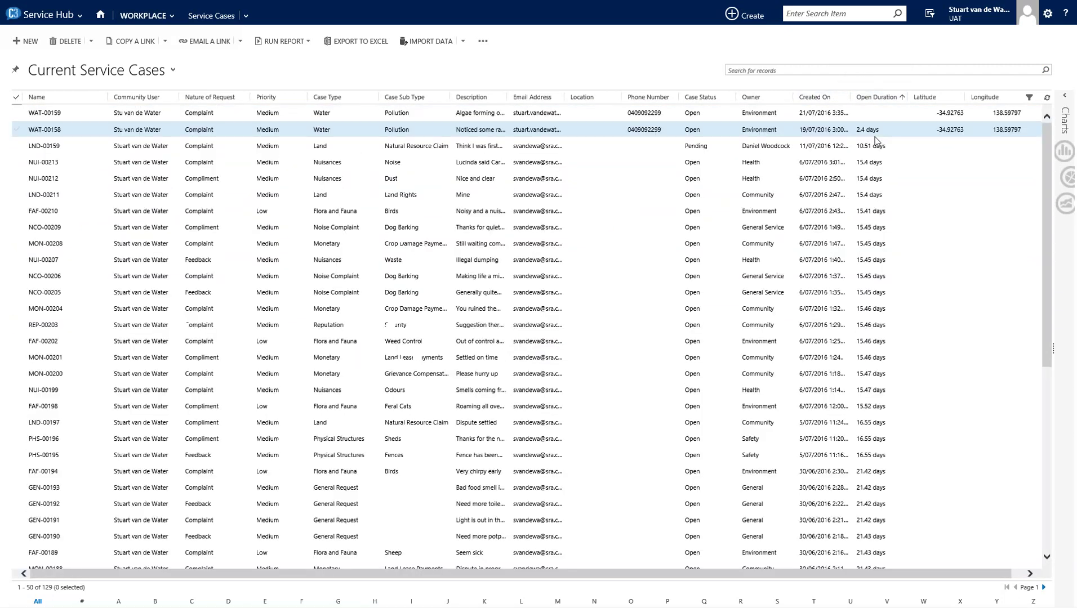
{"action": "left_click", "coordinate": [882, 97]}
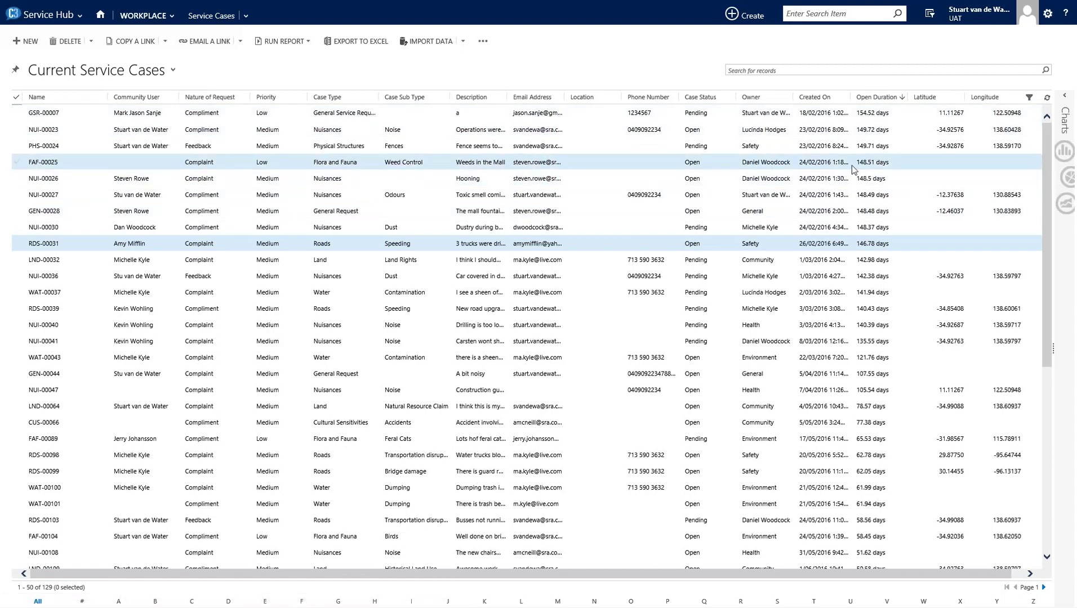
- Sort cases by Created On newest first, with WAT-00159 from 21/07/2016 on top
{"action": "left_click", "coordinate": [877, 99]}
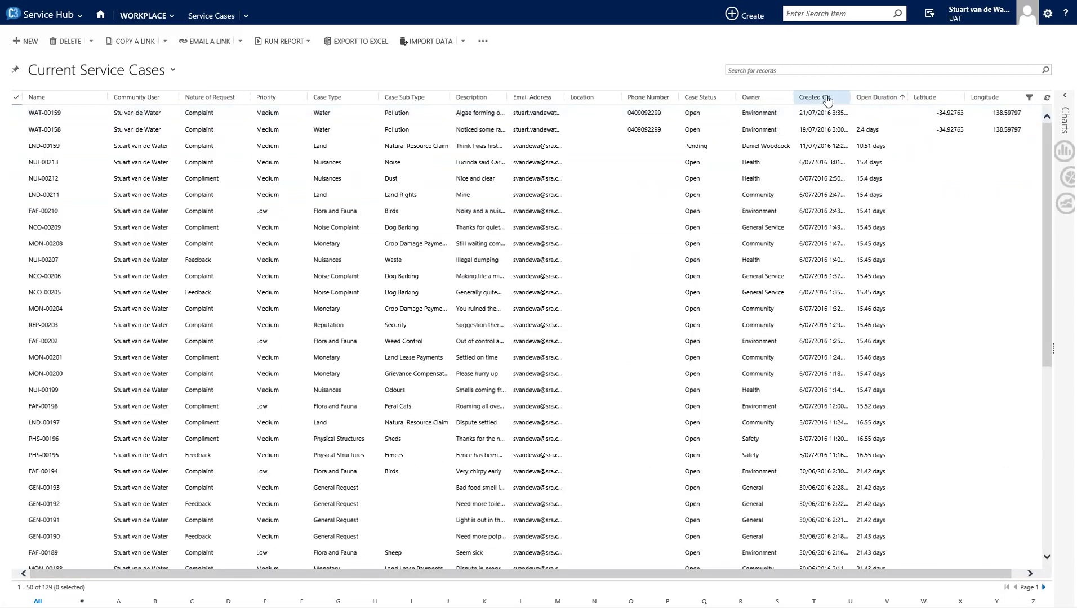
{"action": "left_click", "coordinate": [827, 99]}
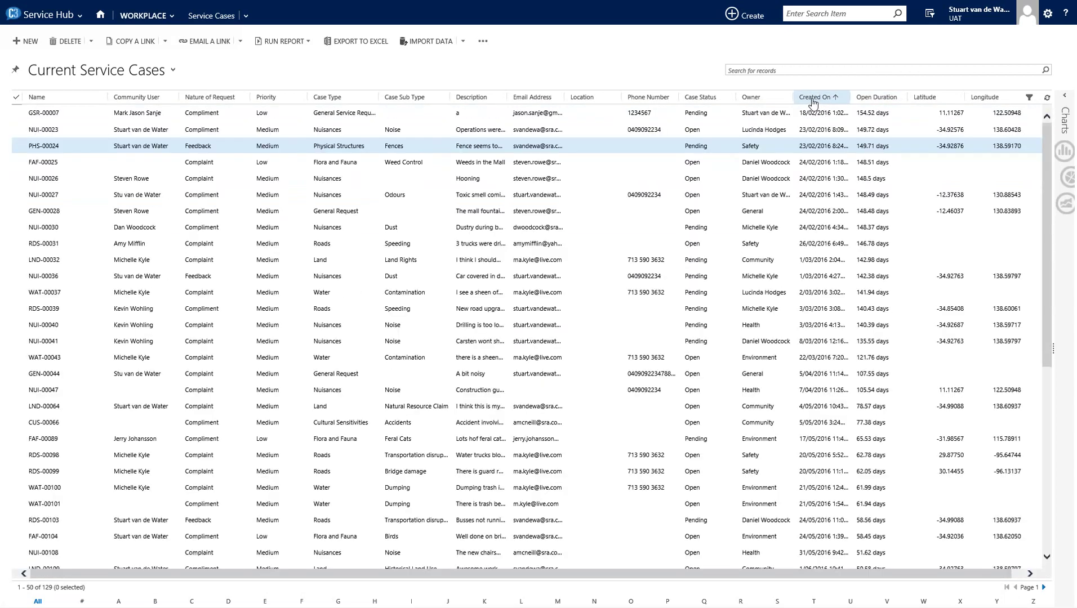
{"action": "left_click", "coordinate": [813, 100]}
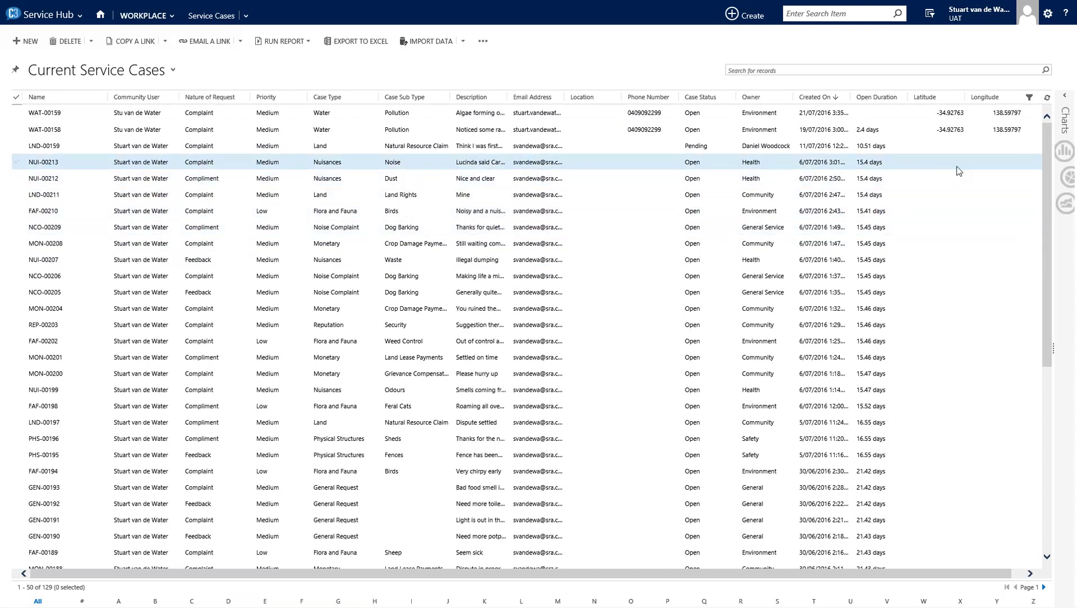
- Show the Service Cases per Case Type chart beside the list, with Roads highest at 24
{"action": "left_click", "coordinate": [1063, 161]}
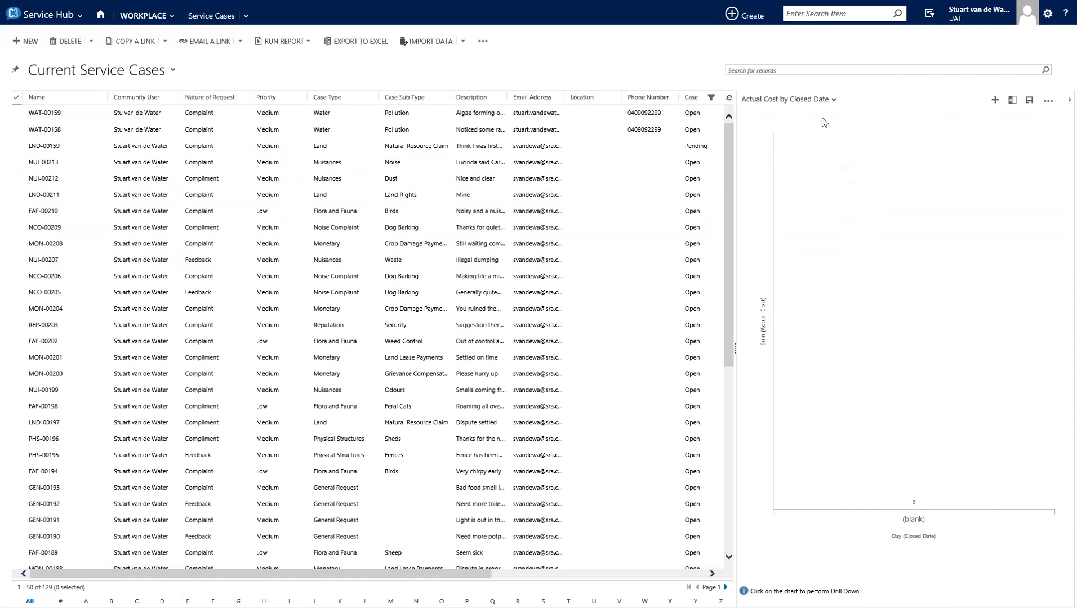
{"action": "left_click", "coordinate": [794, 100]}
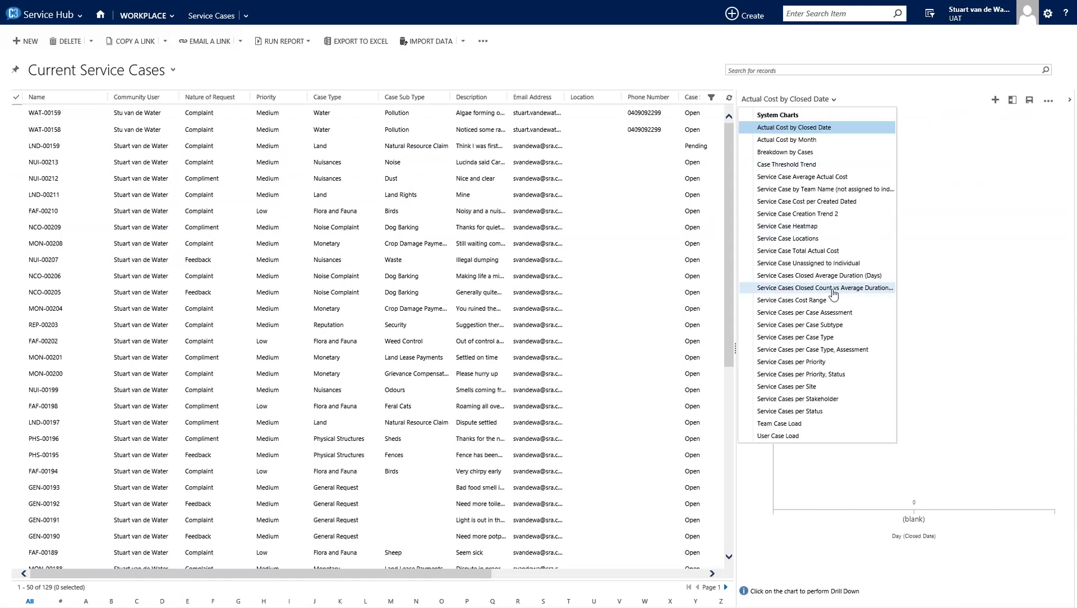
{"action": "left_click", "coordinate": [821, 338]}
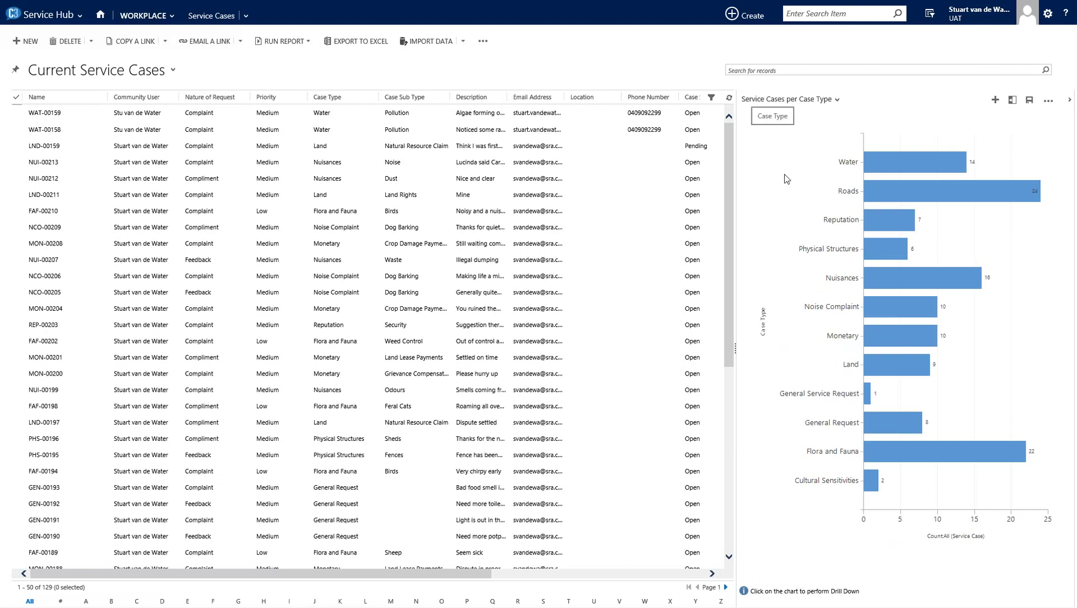
{"action": "mouse_move", "coordinate": [933, 196]}
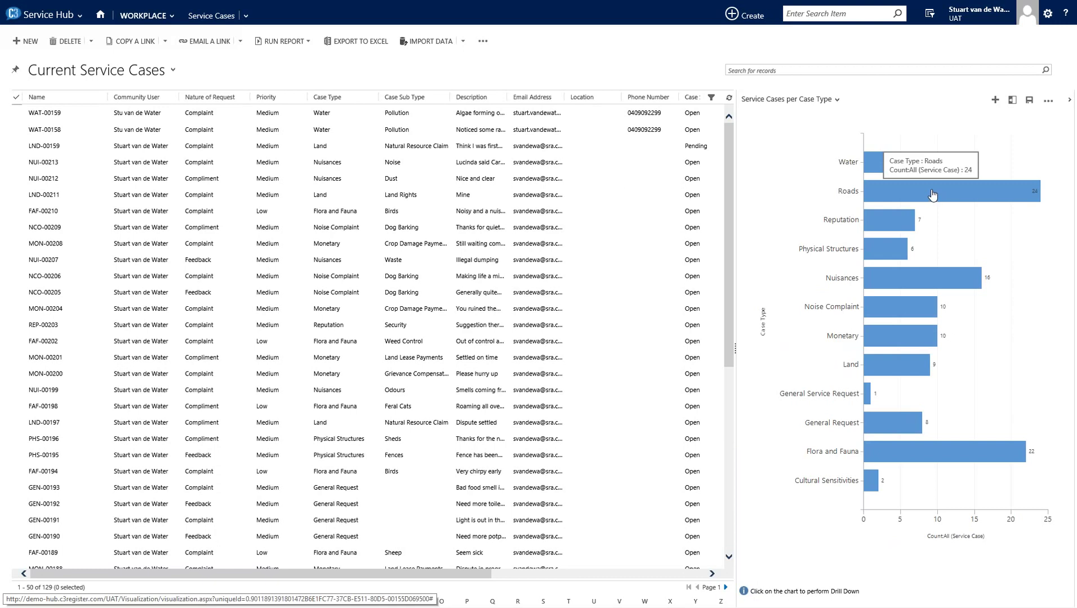
- Drill the Roads bar into a Case Sub Type pie and filter to the five Speeding cases
{"action": "left_click", "coordinate": [933, 195]}
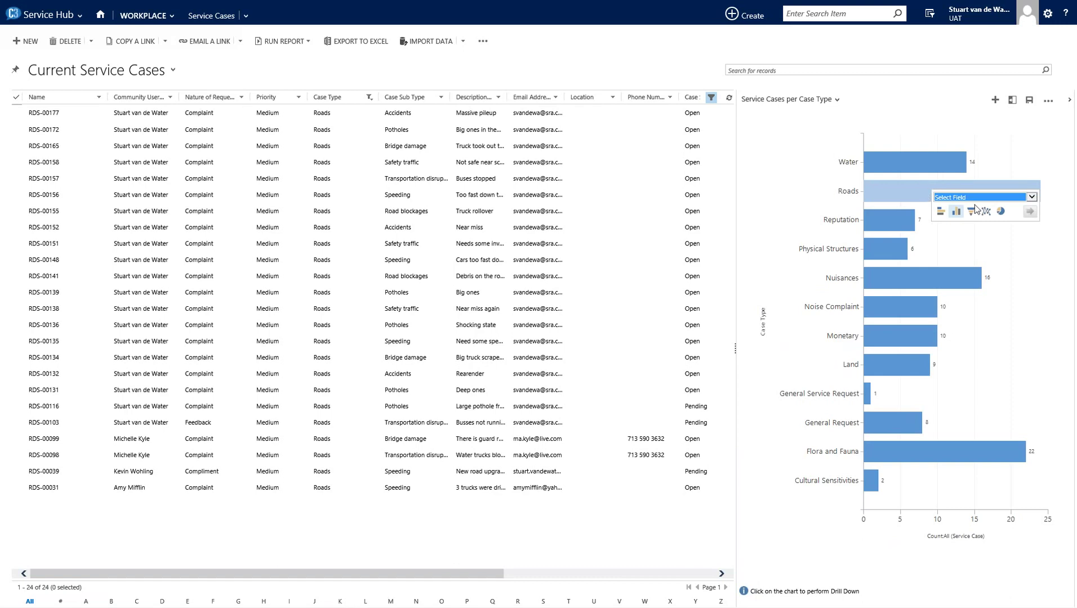
{"action": "left_click", "coordinate": [1030, 198]}
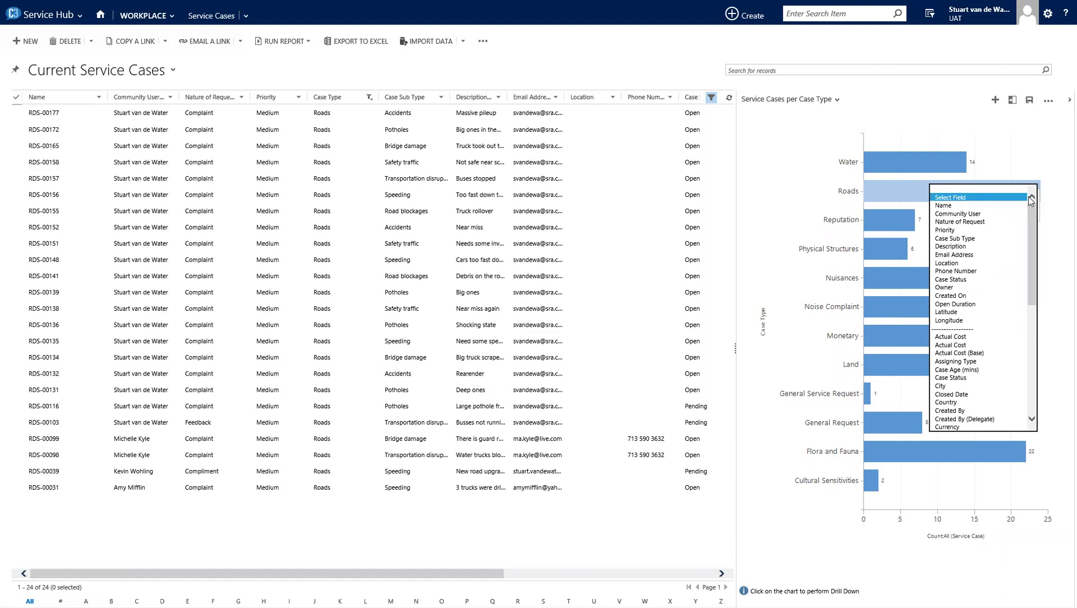
{"action": "left_click", "coordinate": [978, 238]}
{"action": "left_click", "coordinate": [1000, 212]}
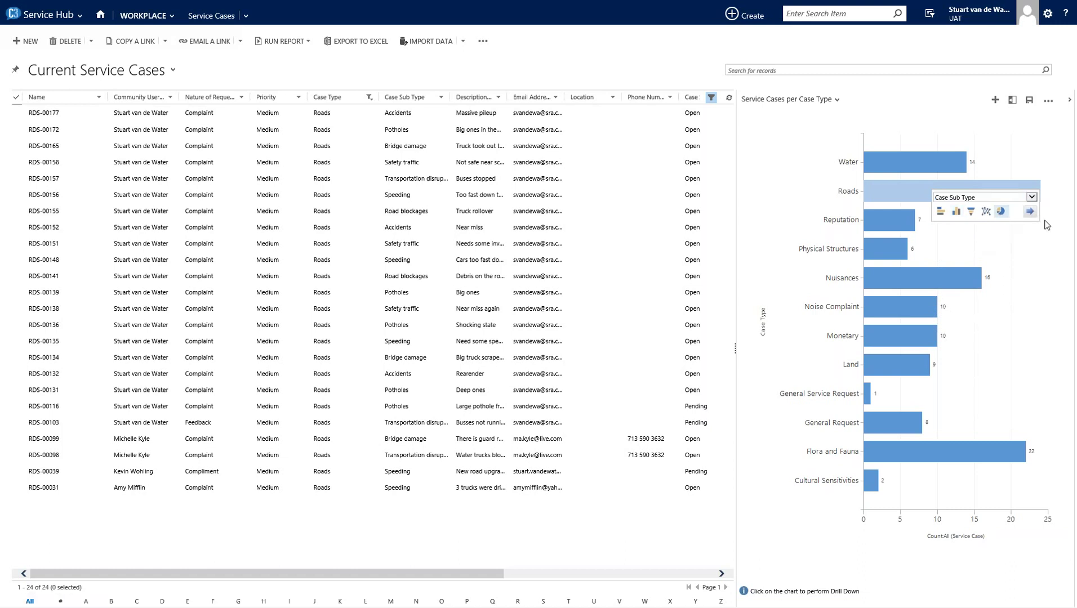
{"action": "left_click", "coordinate": [1030, 212]}
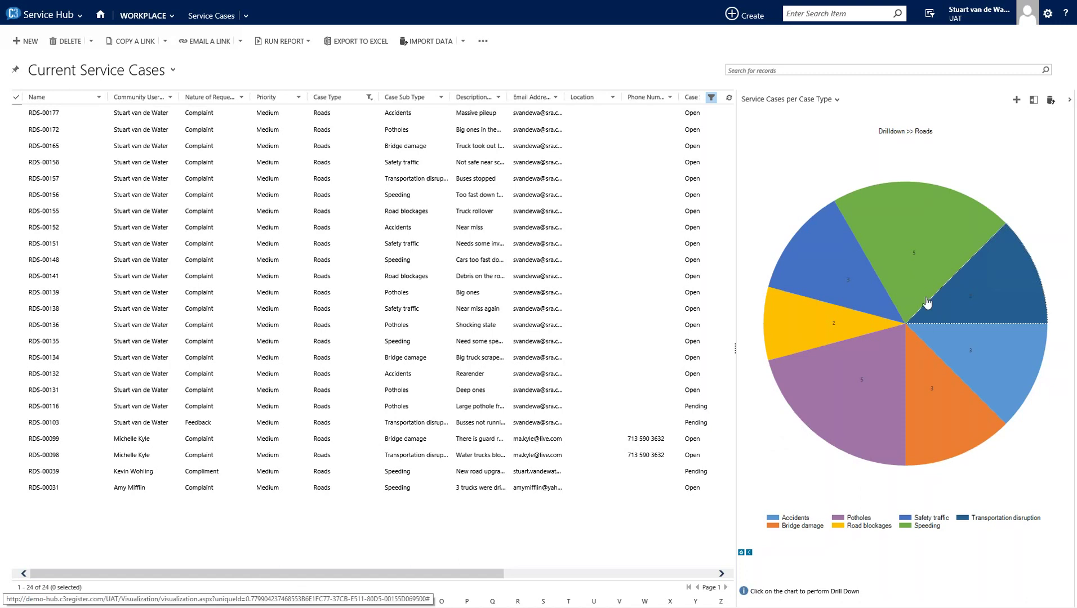
{"action": "left_click", "coordinate": [916, 261]}
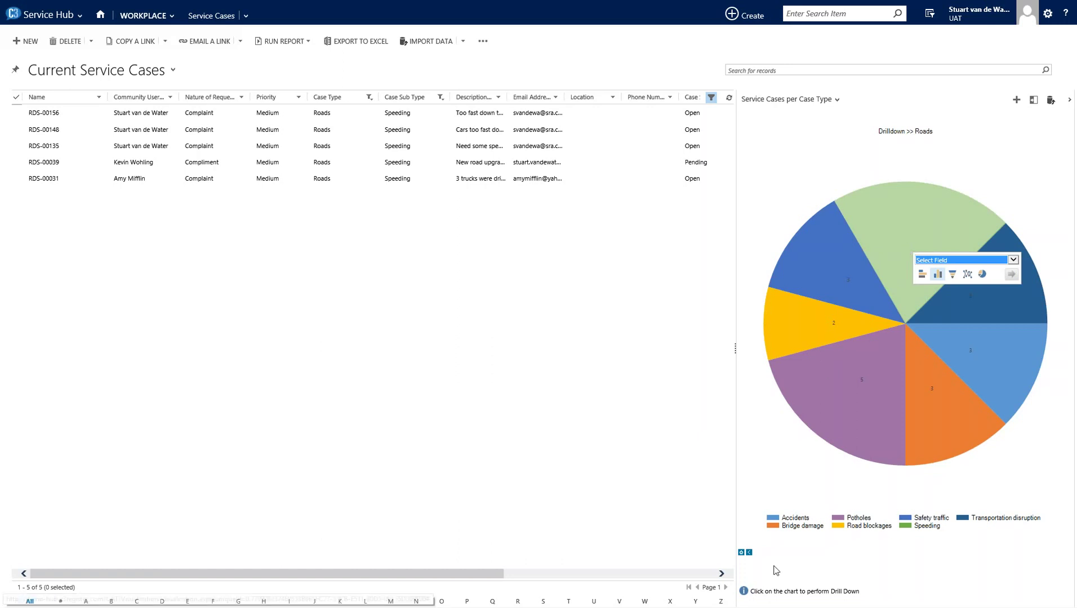
- Return to the top-level case type chart and collapse the Charts pane
{"action": "left_click", "coordinate": [749, 553]}
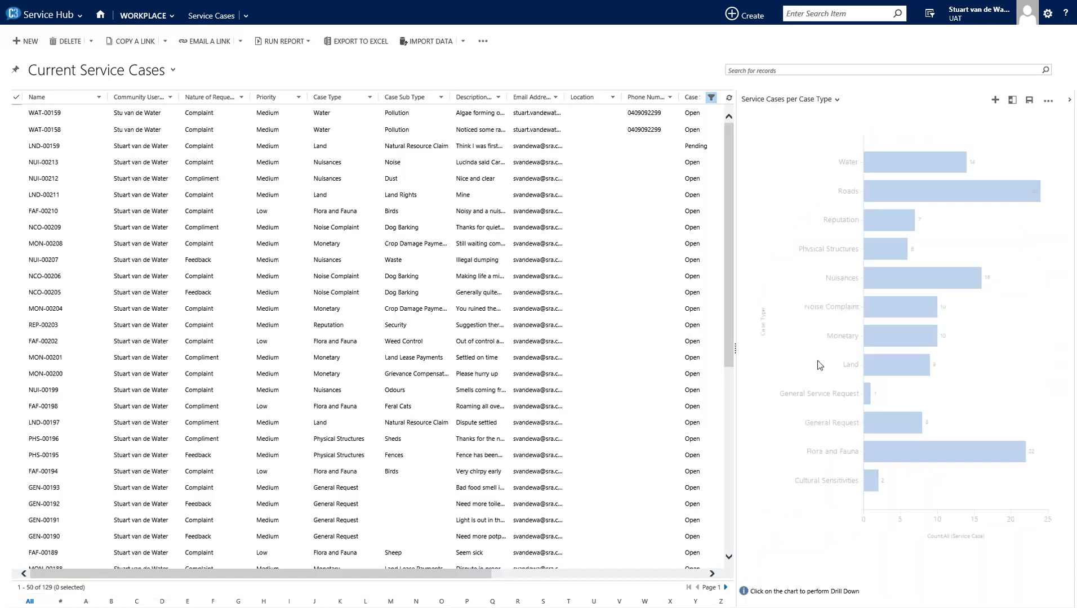
{"action": "left_click", "coordinate": [1069, 103]}
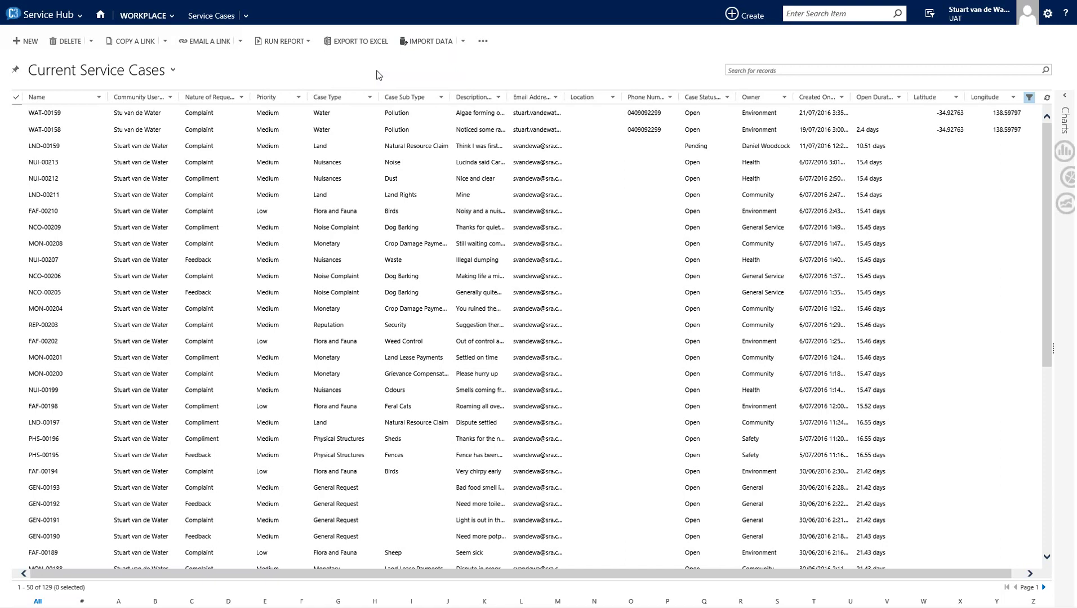
{"action": "left_click", "coordinate": [302, 43]}
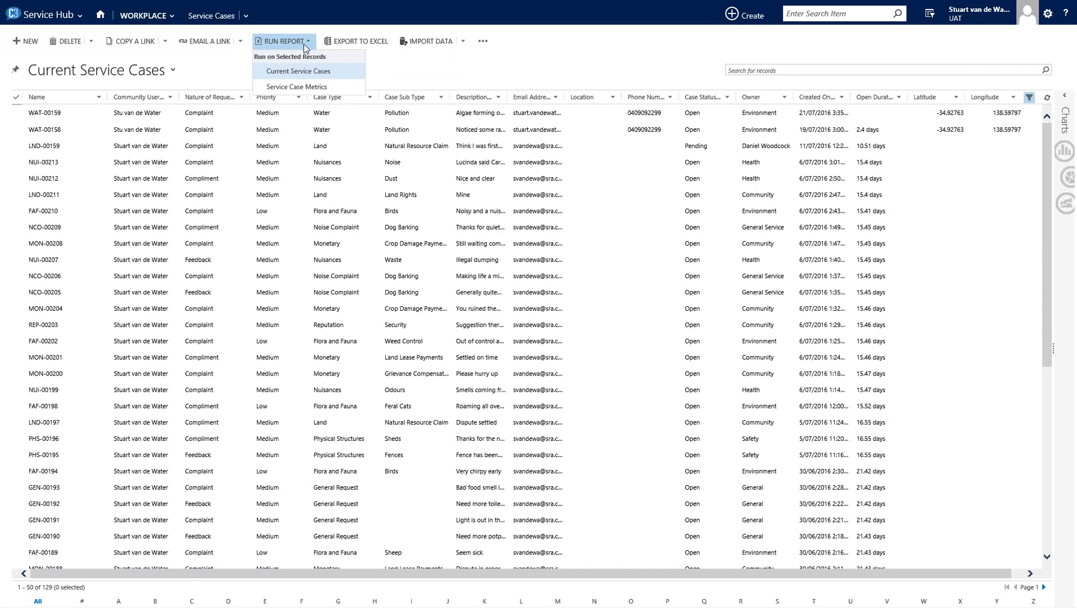
{"action": "left_click", "coordinate": [408, 77]}
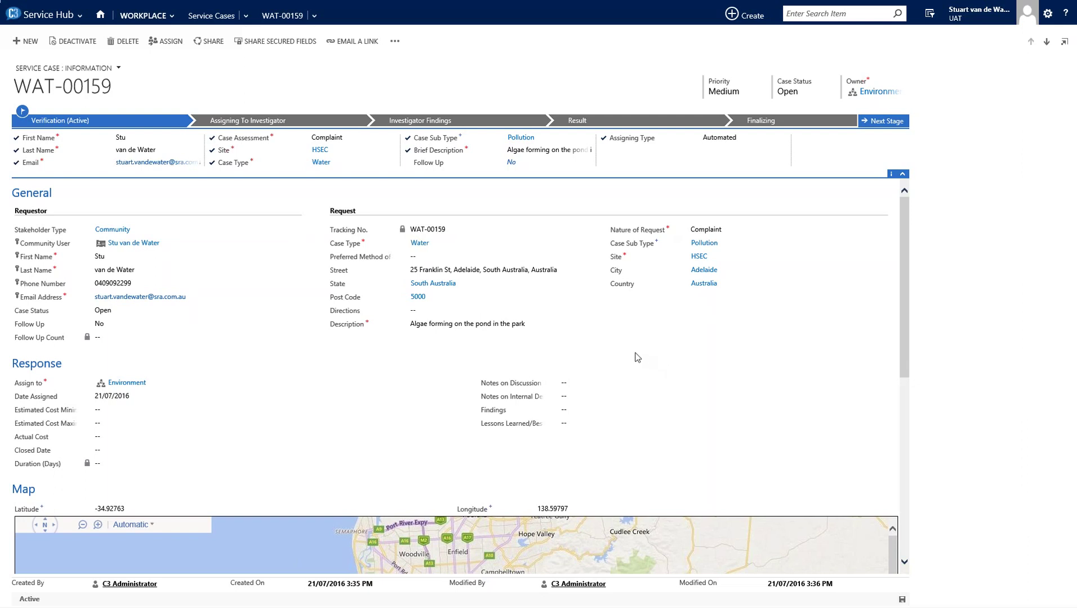
- Scroll through WAT-00159's Response, Map and Notes sections to its two photo attachments
{"action": "scroll", "coordinate": [301, 330], "scroll_direction": "down", "scroll_amount": 3}
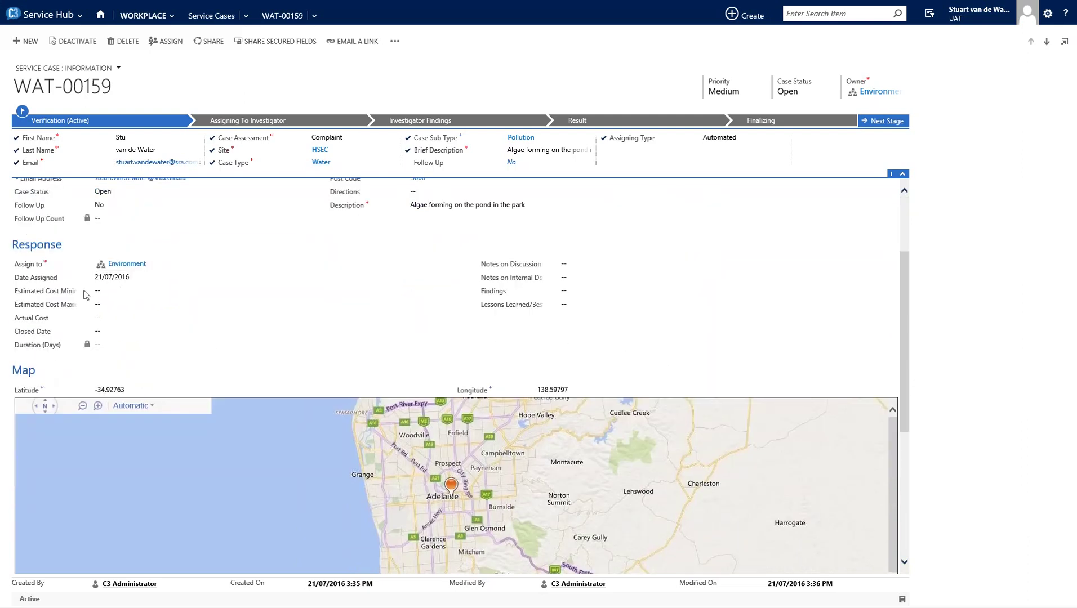
{"action": "scroll", "coordinate": [336, 289], "scroll_direction": "up", "scroll_amount": 2}
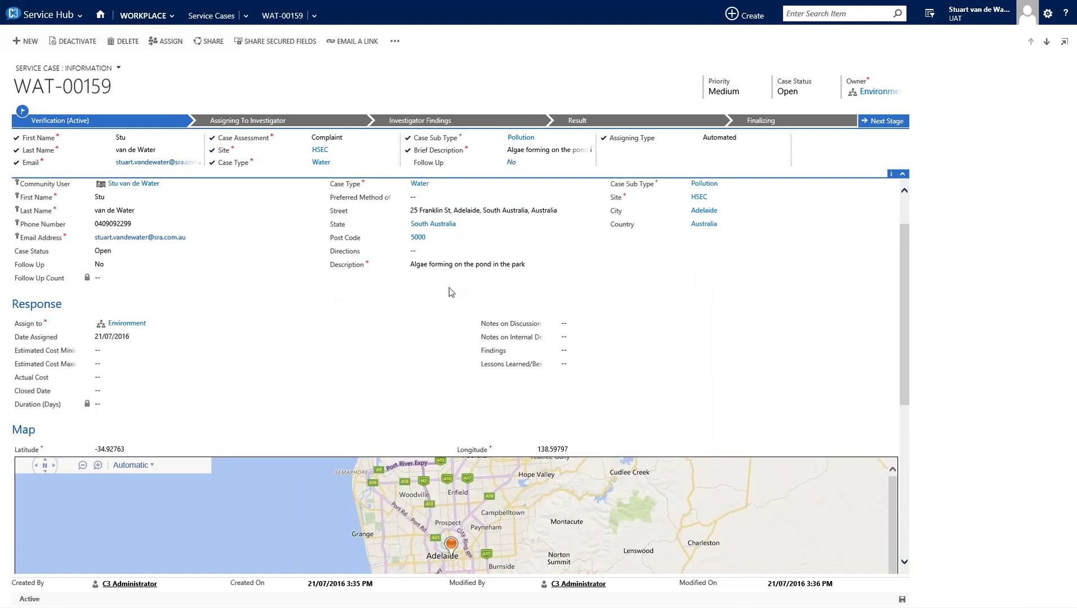
{"action": "scroll", "coordinate": [241, 322], "scroll_direction": "down", "scroll_amount": 3}
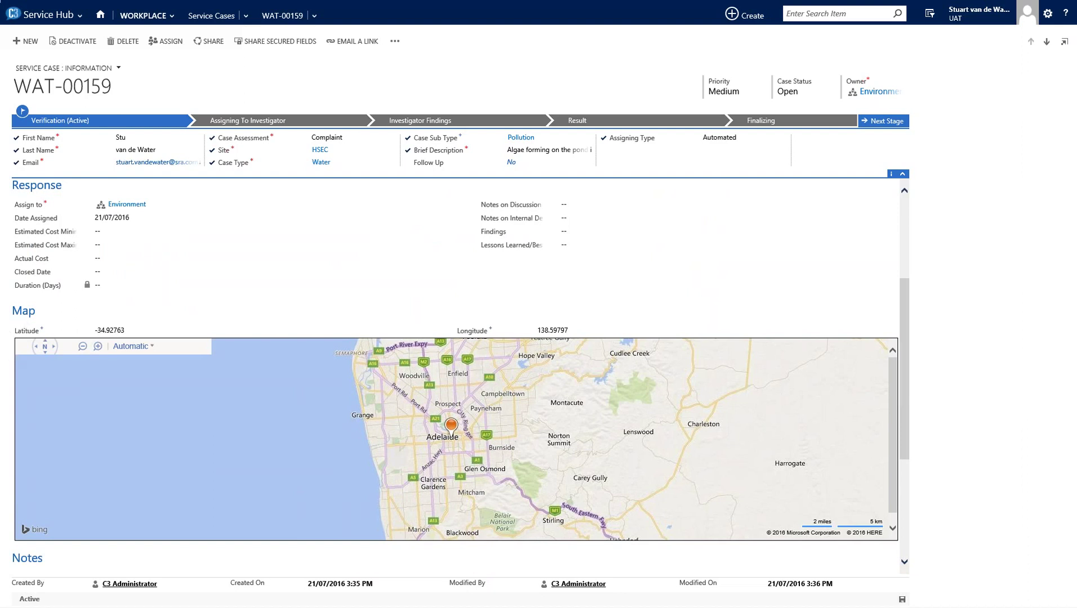
{"action": "scroll", "coordinate": [906, 472], "scroll_direction": "down", "scroll_amount": 4}
{"action": "scroll", "coordinate": [906, 473], "scroll_direction": "down", "scroll_amount": 1}
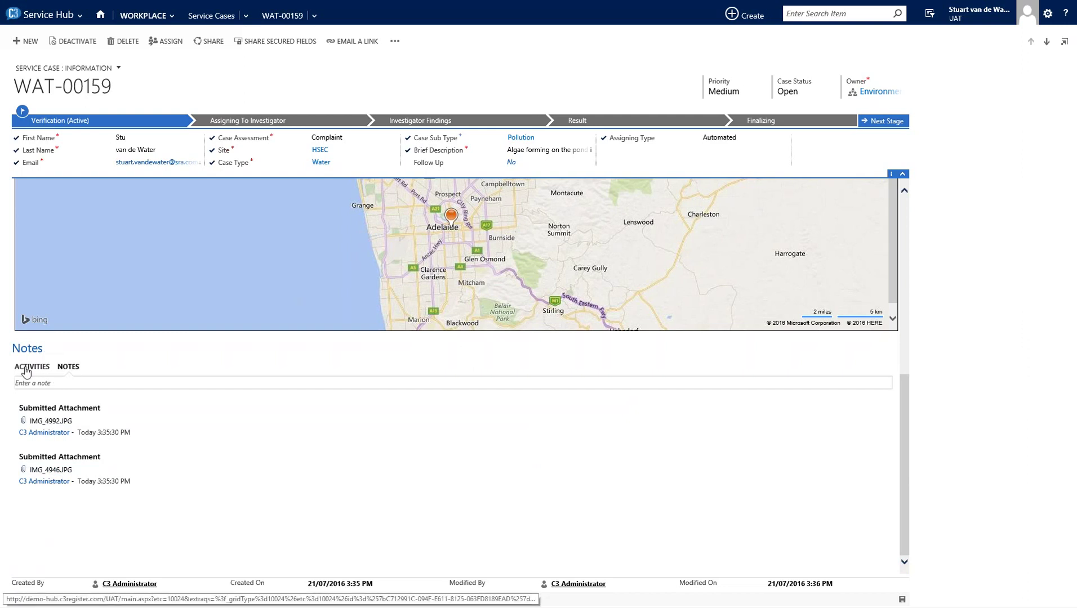
{"action": "left_click", "coordinate": [29, 367]}
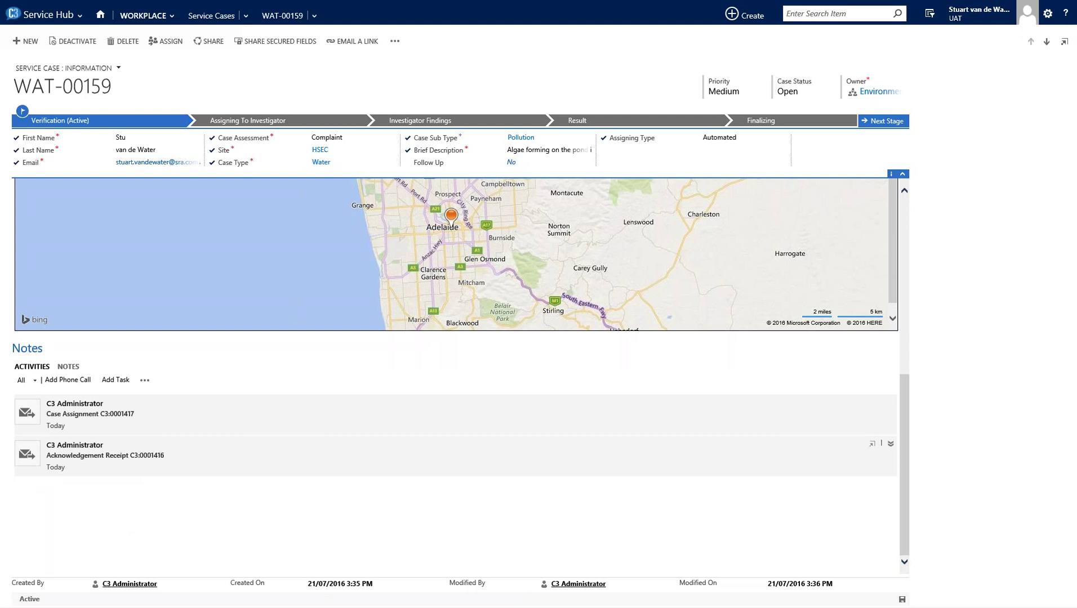
{"action": "left_click", "coordinate": [99, 460]}
{"action": "scroll", "coordinate": [221, 501], "scroll_direction": "down", "scroll_amount": 3}
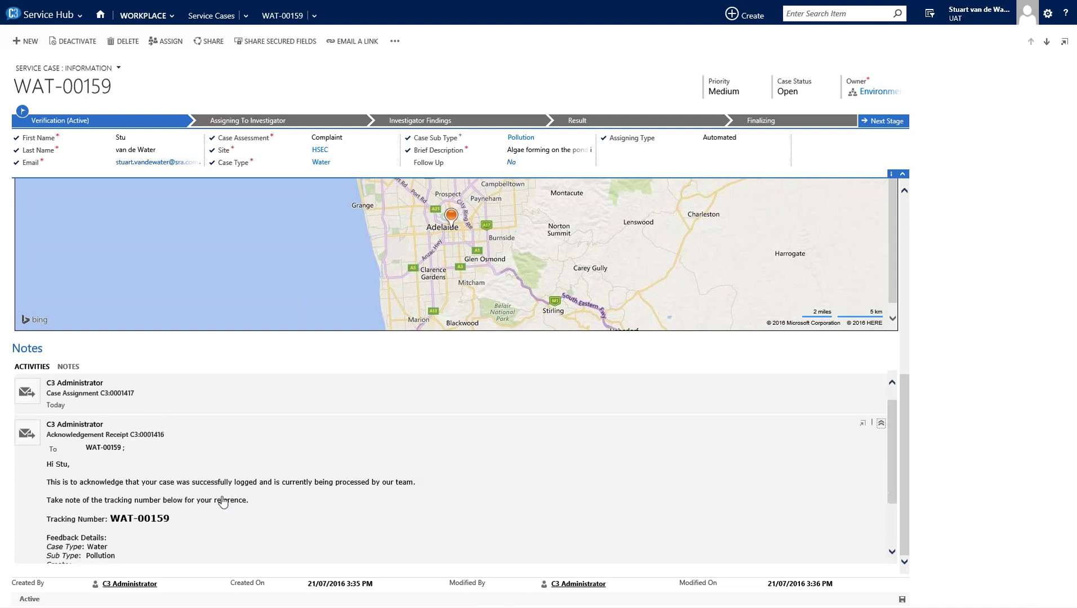
{"action": "scroll", "coordinate": [222, 502], "scroll_direction": "up", "scroll_amount": 3}
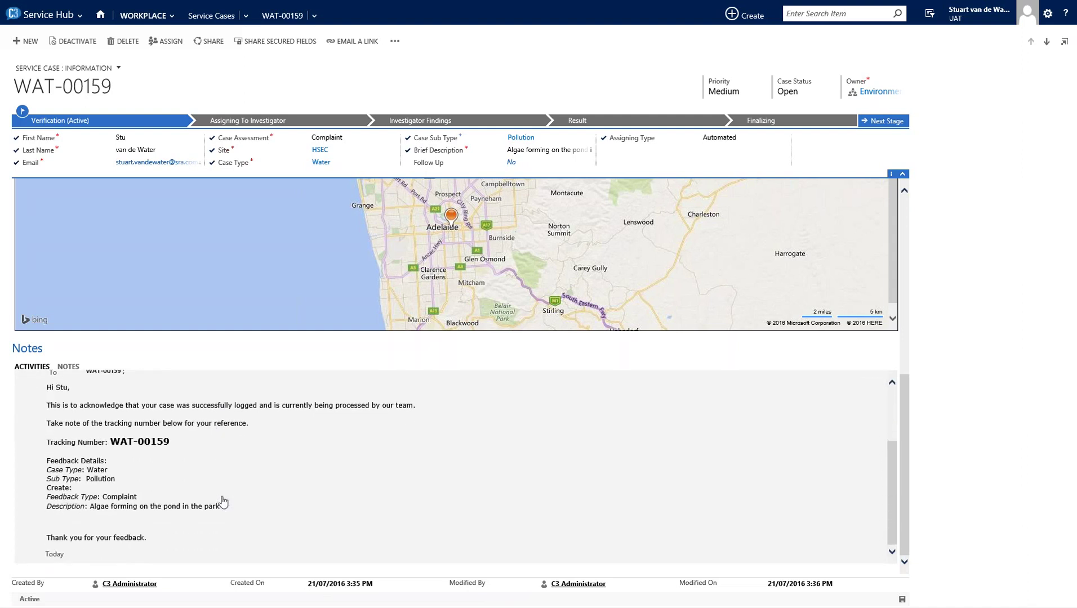
{"action": "scroll", "coordinate": [223, 501], "scroll_direction": "up", "scroll_amount": 5}
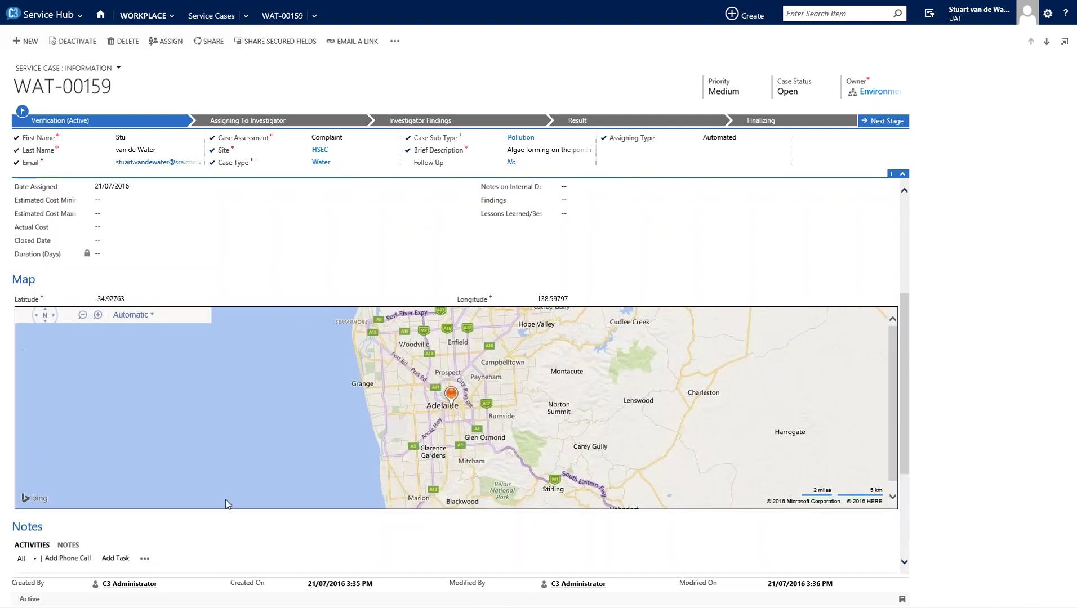
{"action": "scroll", "coordinate": [228, 225], "scroll_direction": "up", "scroll_amount": 5}
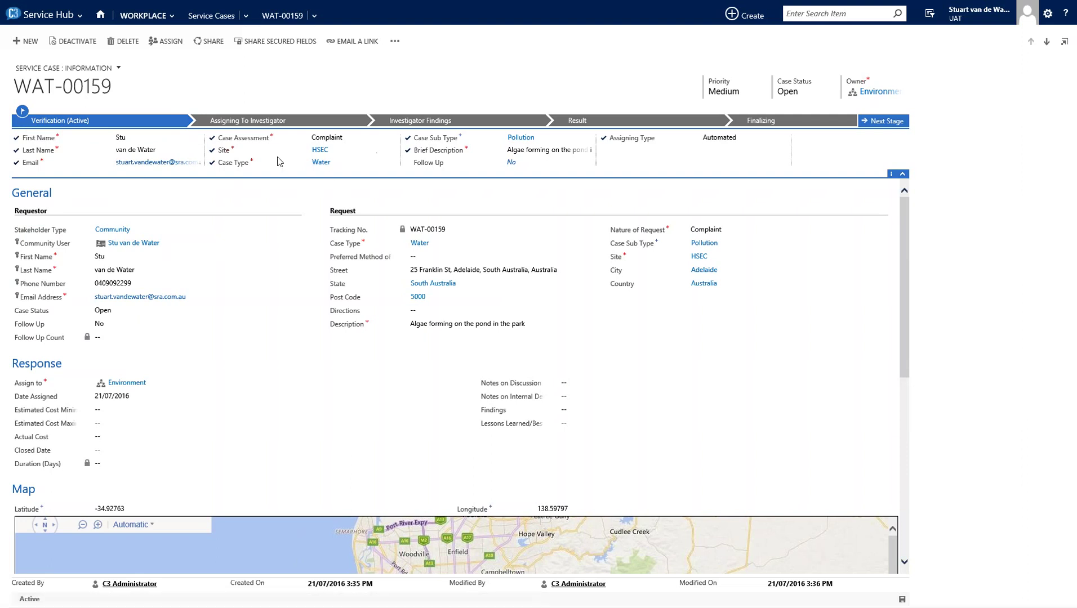
- Advance WAT-00159 to the Assigning To Investigator stage, making it Pending
{"action": "left_click", "coordinate": [887, 123]}
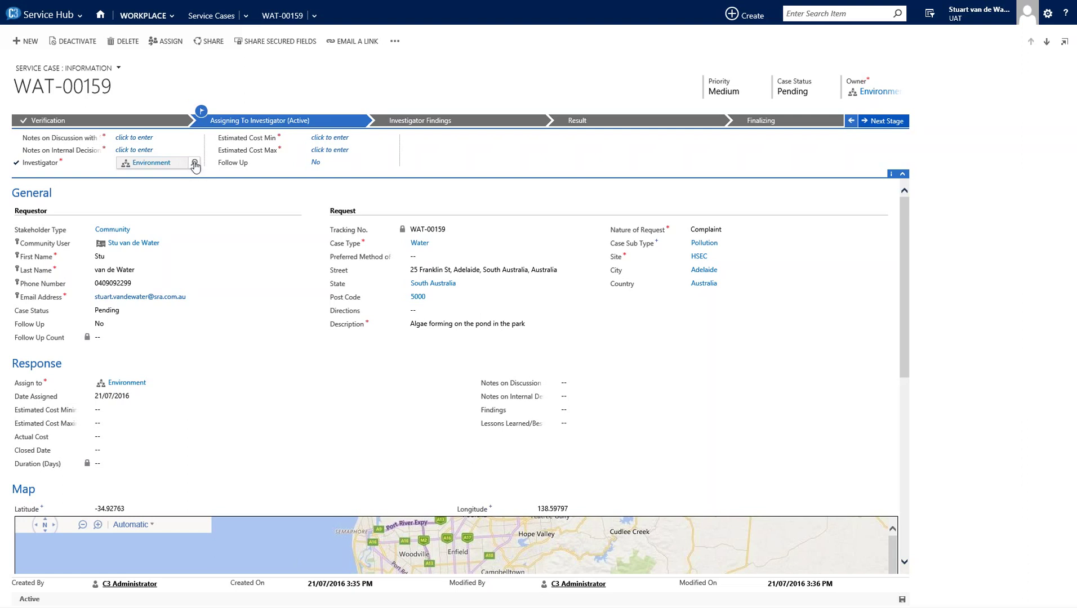
- Replace the Environment team with a staff user as the case's investigator, then save the case
{"action": "left_click", "coordinate": [194, 164]}
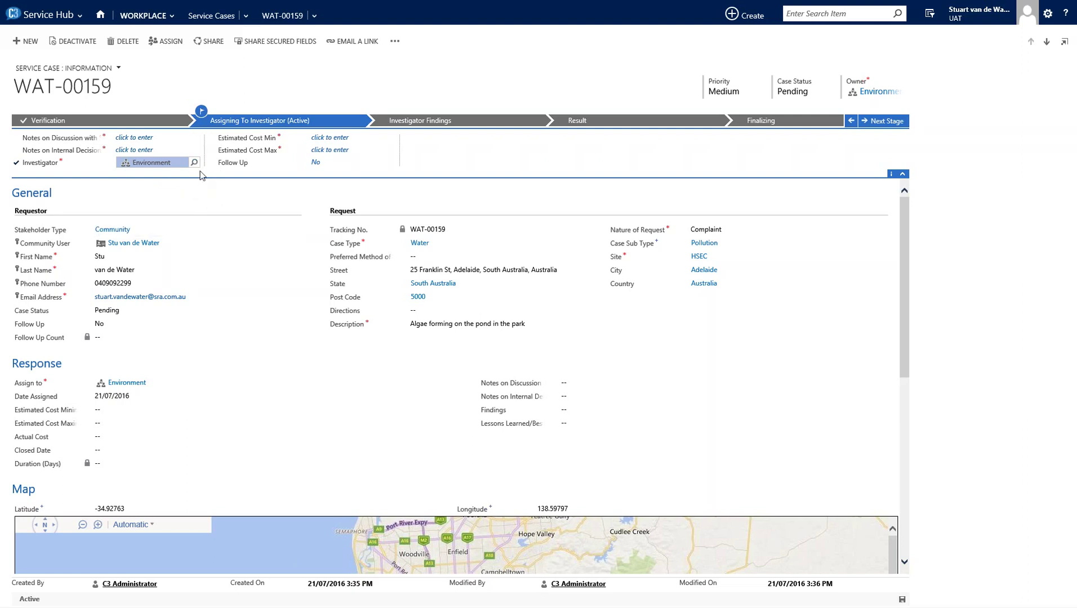
{"action": "left_click", "coordinate": [192, 164]}
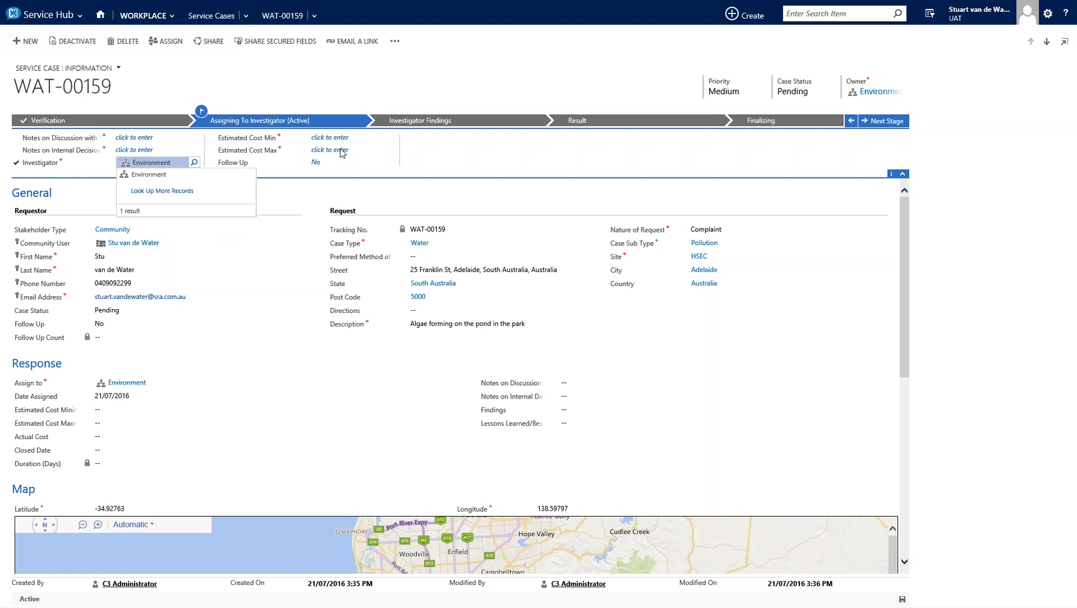
{"action": "left_click", "coordinate": [162, 191]}
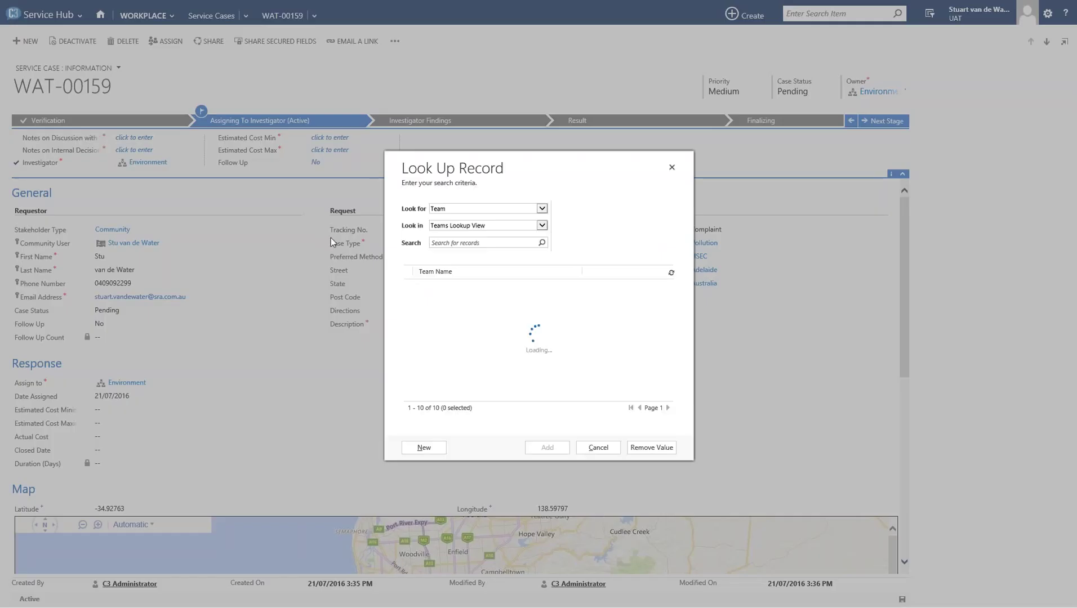
{"action": "left_click", "coordinate": [507, 209]}
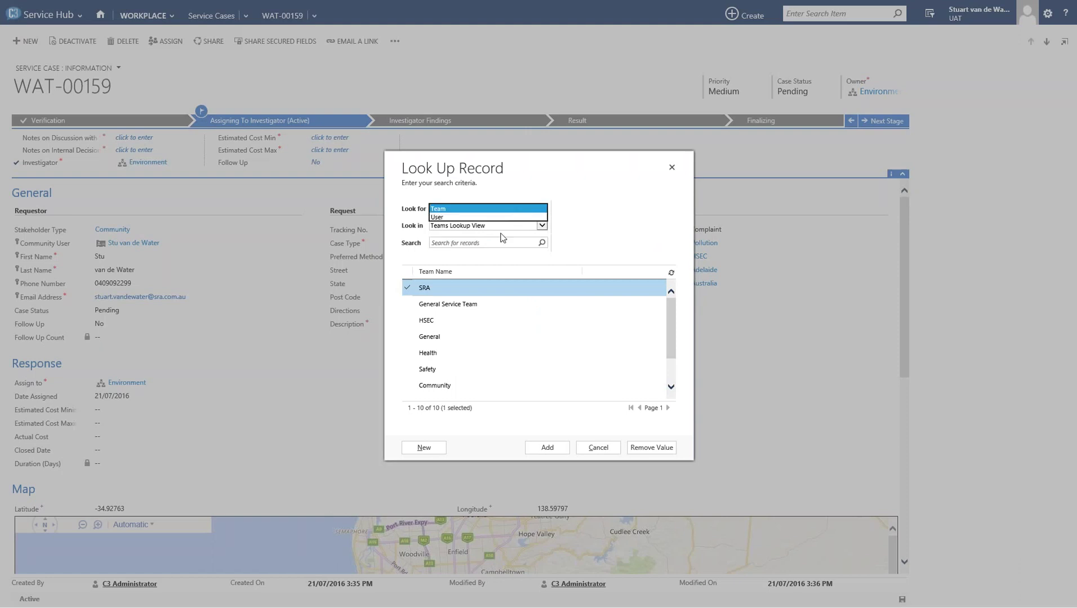
{"action": "left_click", "coordinate": [487, 217]}
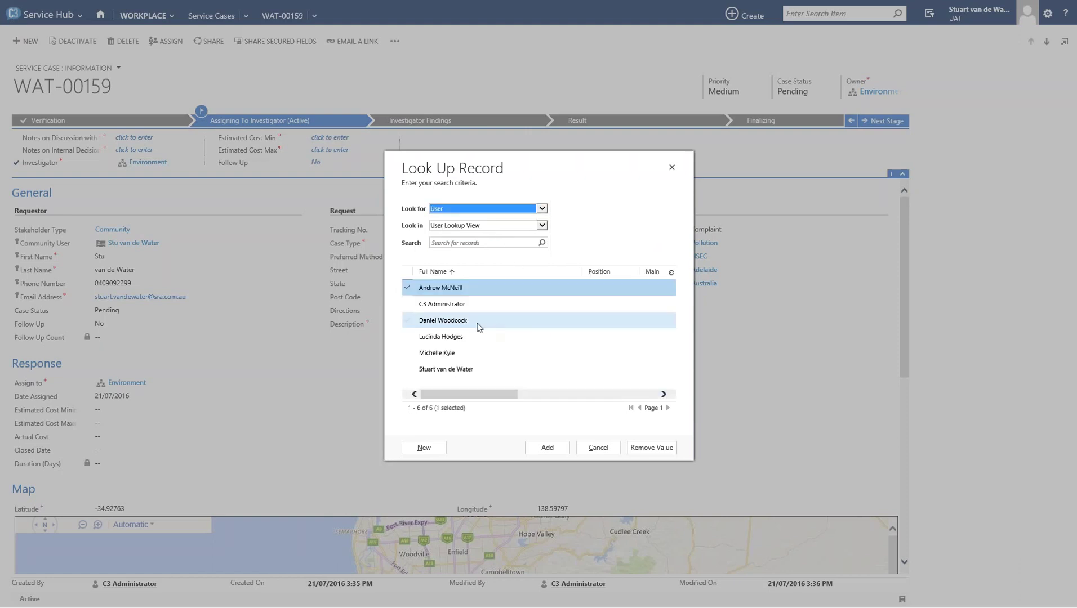
{"action": "left_click", "coordinate": [479, 327]}
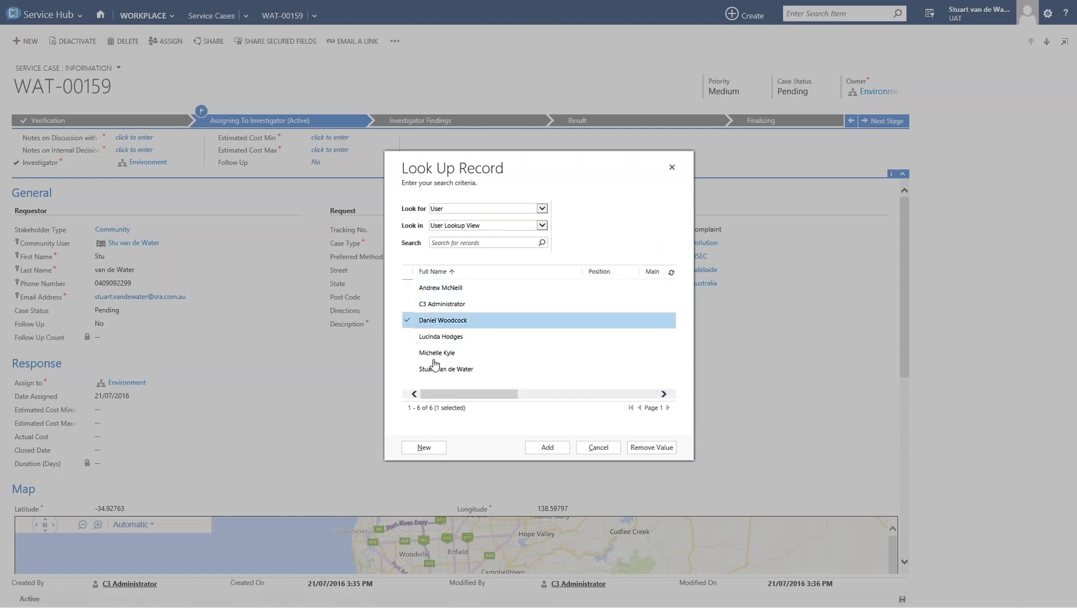
{"action": "left_click", "coordinate": [545, 449]}
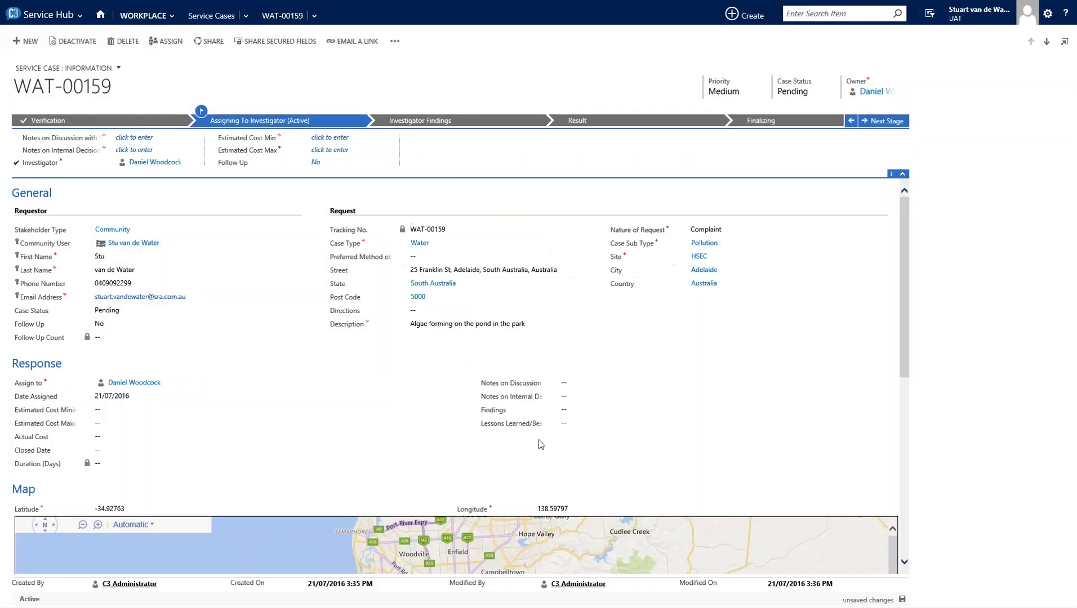
{"action": "left_click", "coordinate": [902, 600]}
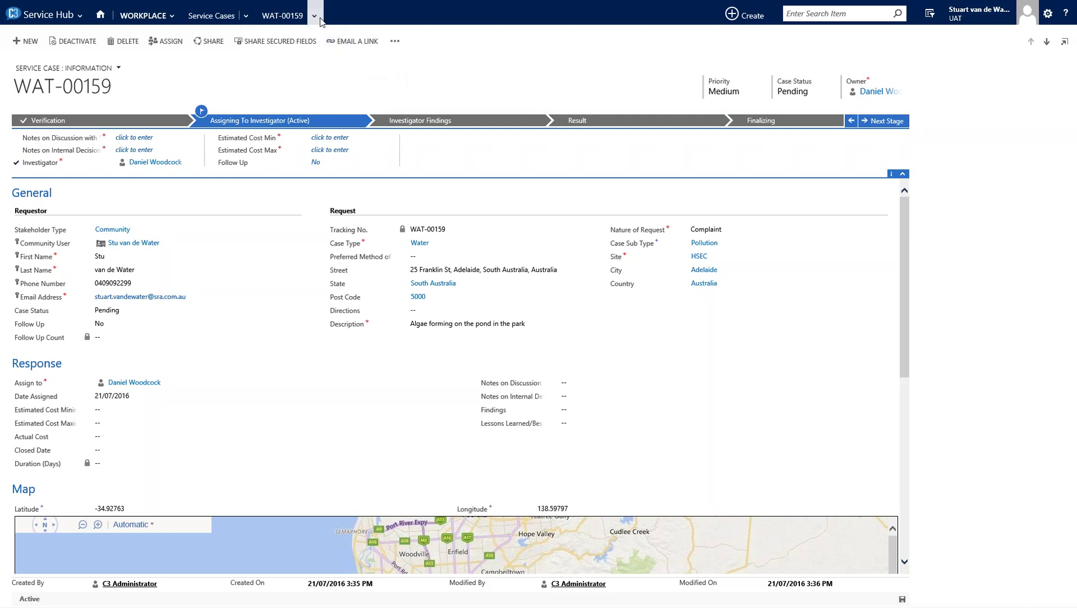
- Glance at the Recently Viewed records, then open WAT-00159's related-areas flyout
{"action": "left_click", "coordinate": [250, 18]}
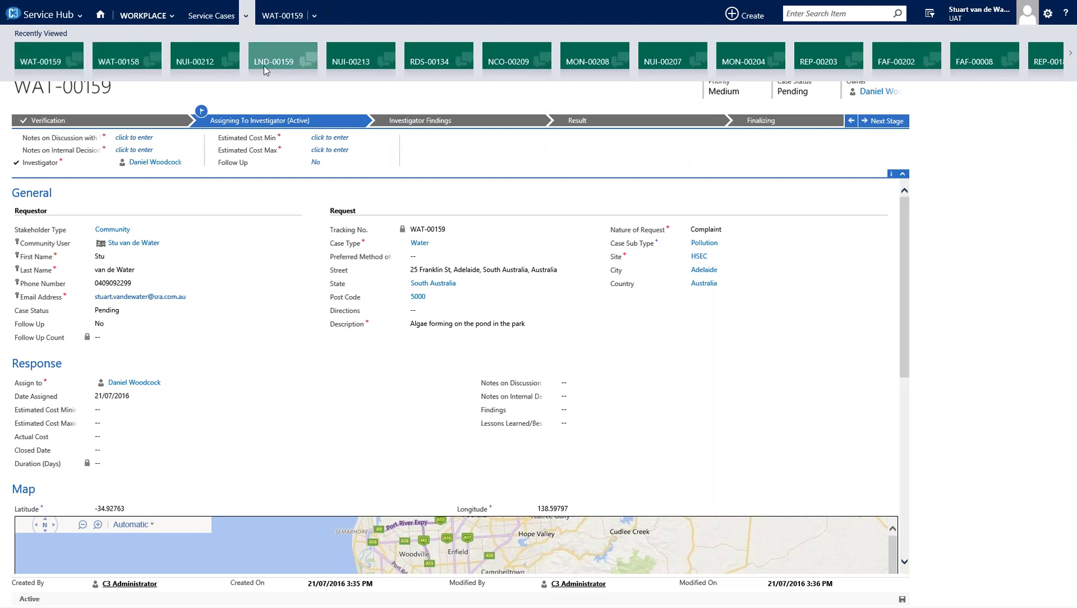
{"action": "left_click", "coordinate": [938, 169]}
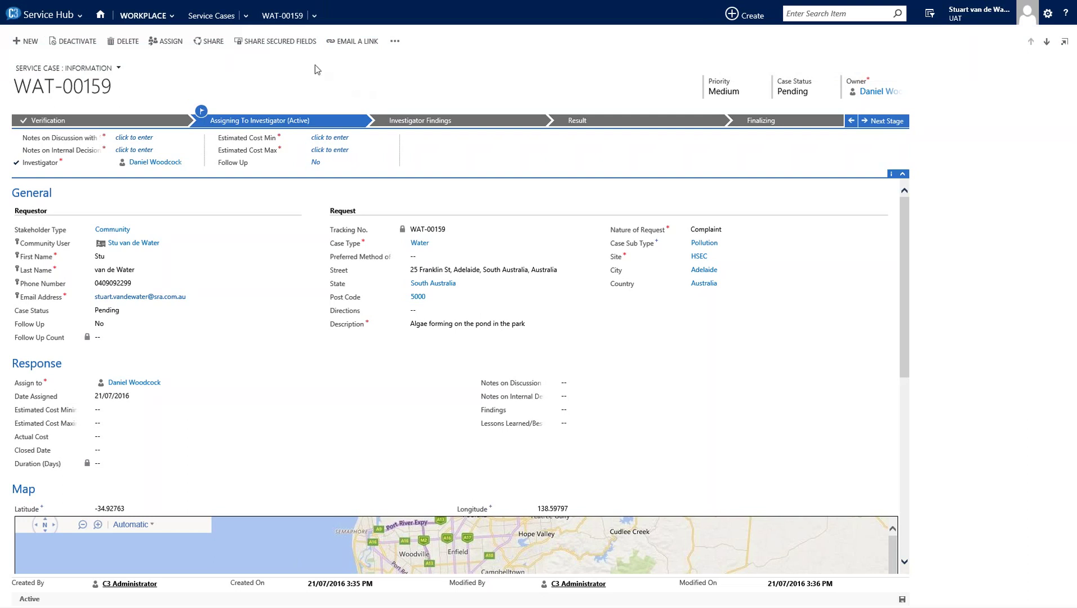
{"action": "left_click", "coordinate": [315, 17]}
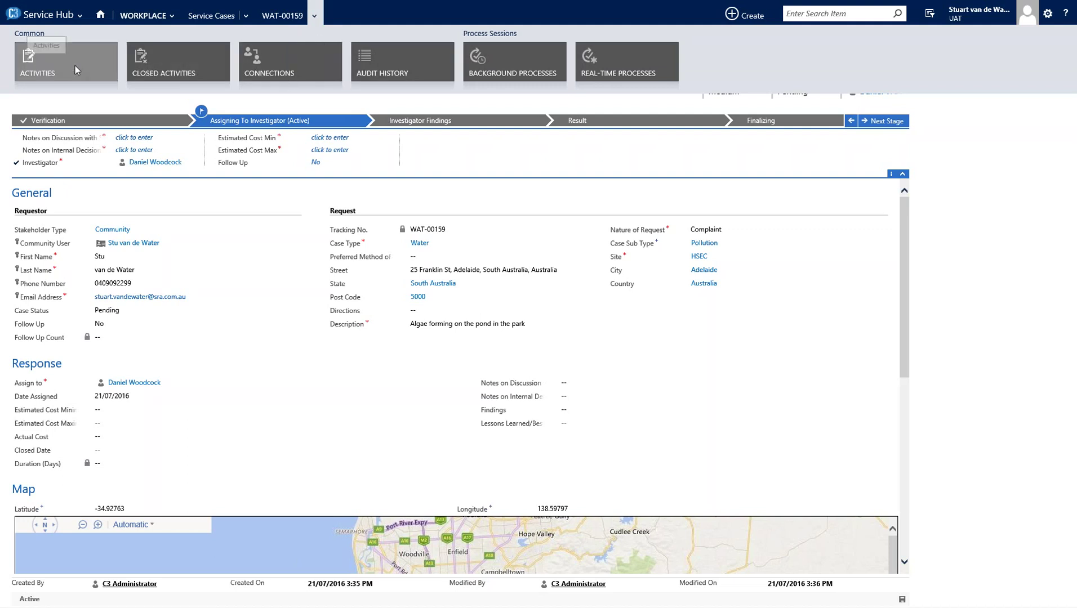
- Open WAT-00159's Audit History and scroll through its 14 recorded changes
{"action": "left_click", "coordinate": [365, 64]}
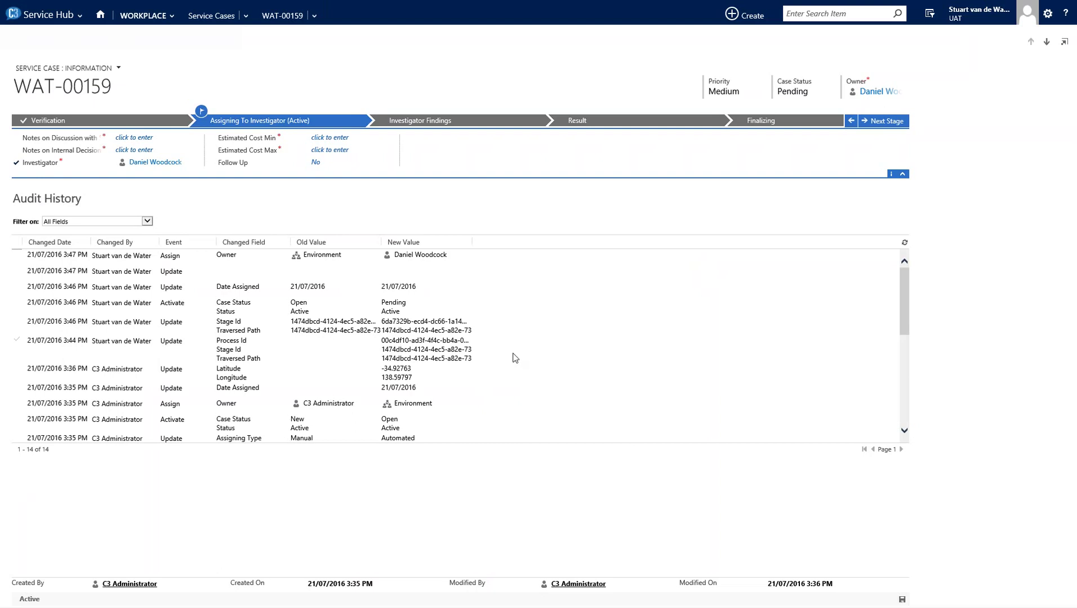
{"action": "scroll", "coordinate": [512, 360], "scroll_direction": "down", "scroll_amount": 6}
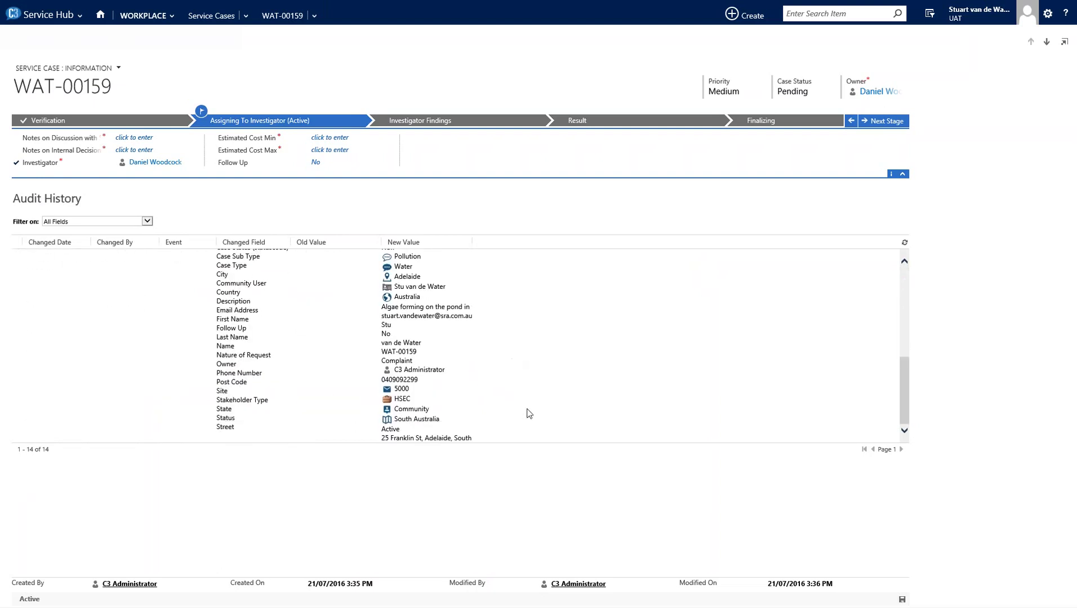
{"action": "scroll", "coordinate": [481, 386], "scroll_direction": "up", "scroll_amount": 3}
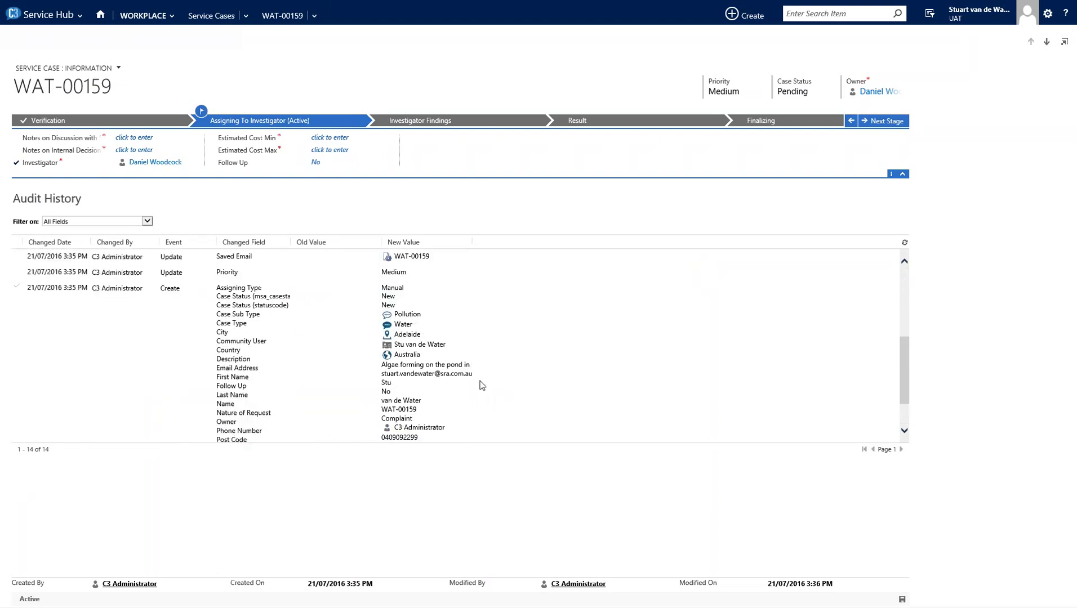
{"action": "scroll", "coordinate": [482, 386], "scroll_direction": "up", "scroll_amount": 3}
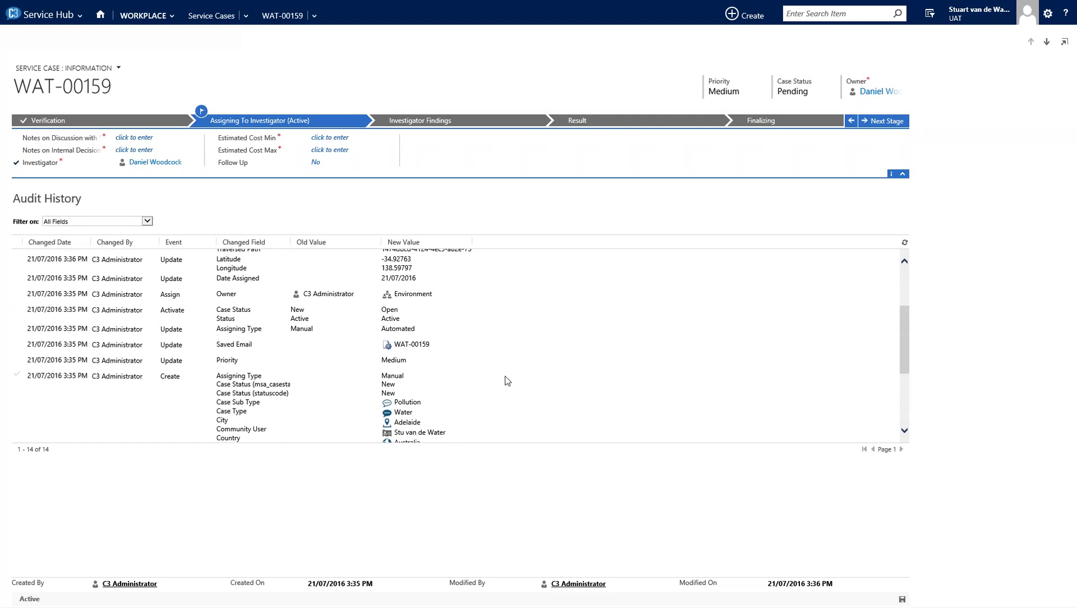
{"action": "scroll", "coordinate": [498, 379], "scroll_direction": "up", "scroll_amount": 3}
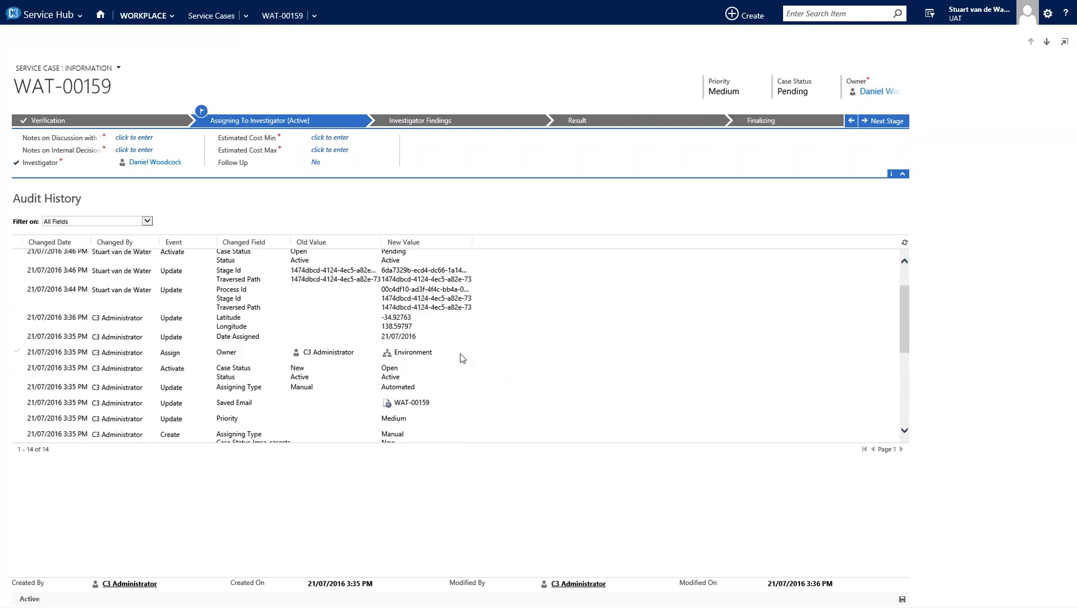
{"action": "scroll", "coordinate": [462, 356], "scroll_direction": "up", "scroll_amount": 2}
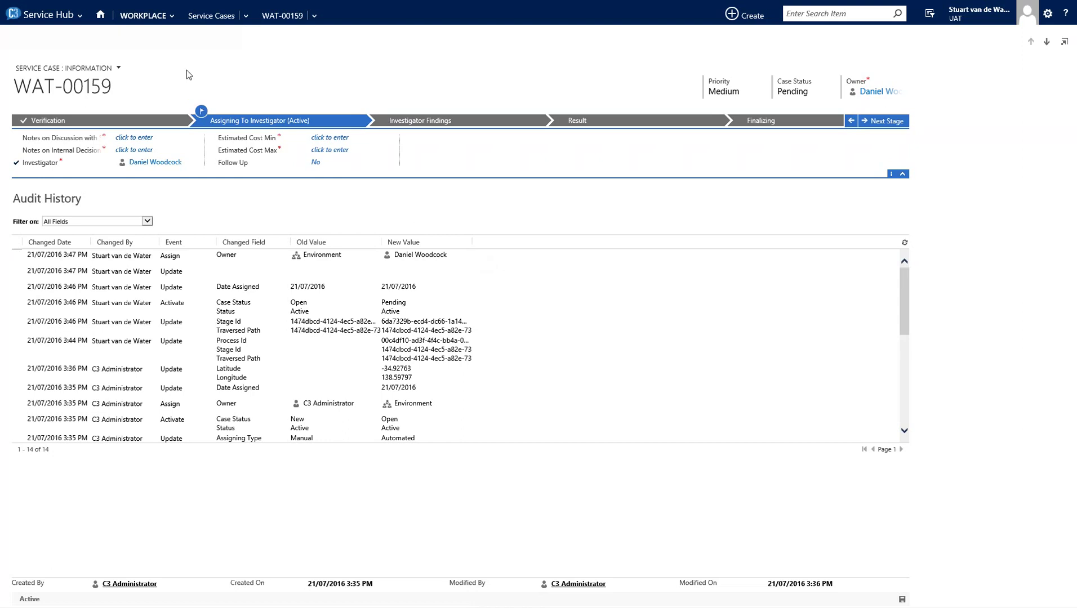
- Show WAT-00159's activities in the All Activities view and start a new activity
{"action": "left_click", "coordinate": [313, 16]}
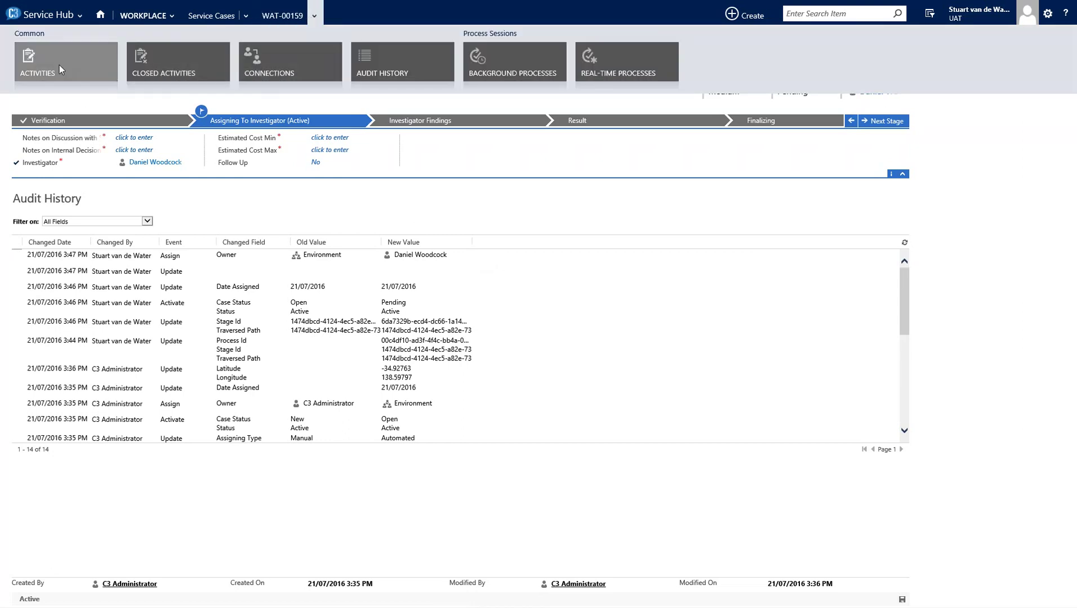
{"action": "left_click", "coordinate": [32, 66]}
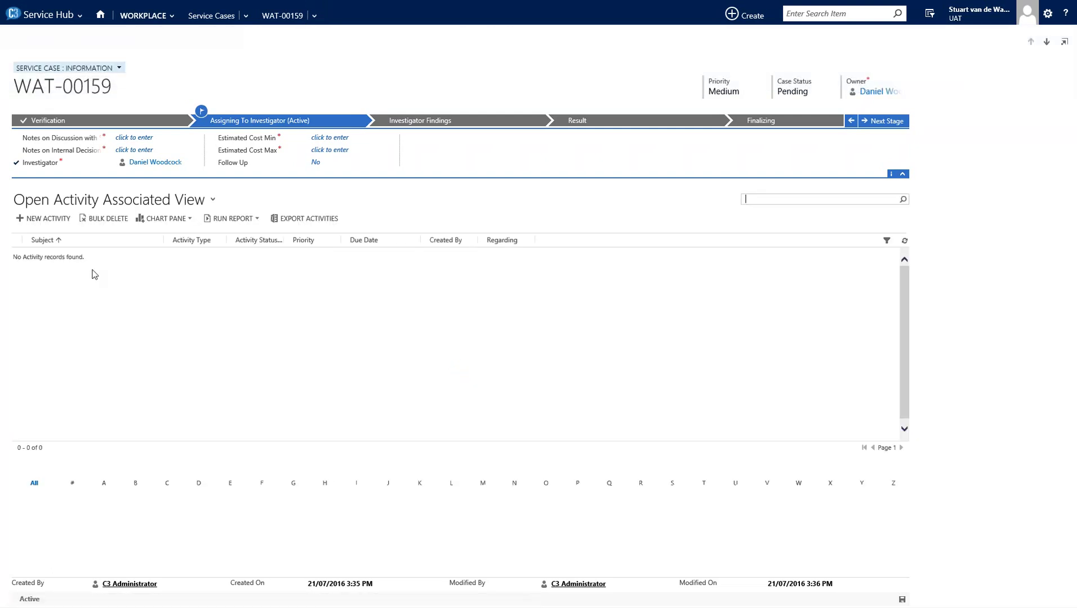
{"action": "left_click", "coordinate": [79, 203]}
{"action": "left_click", "coordinate": [74, 231]}
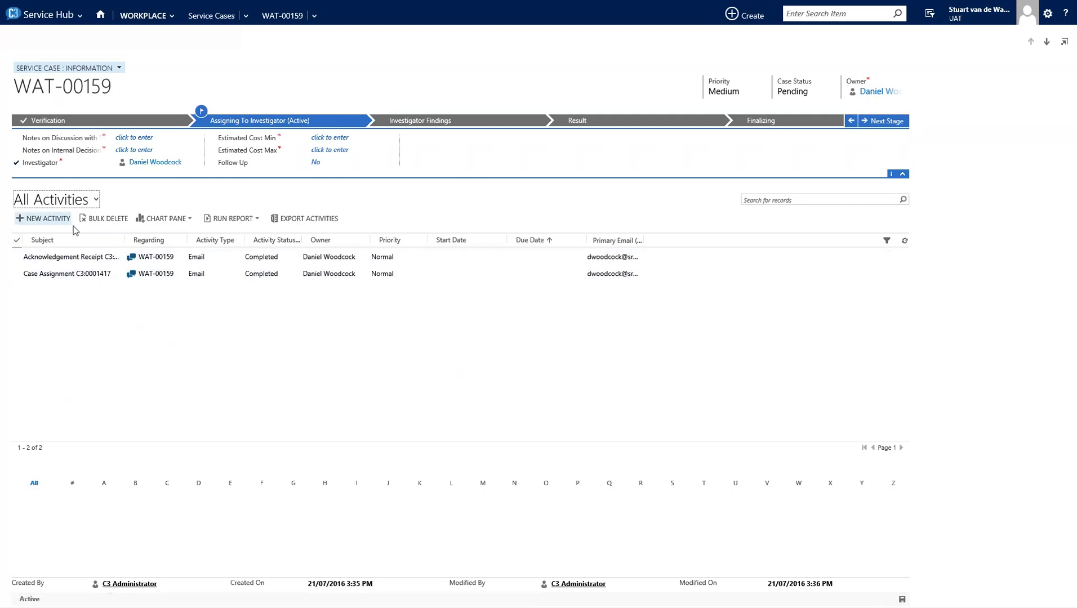
{"action": "left_click", "coordinate": [49, 222]}
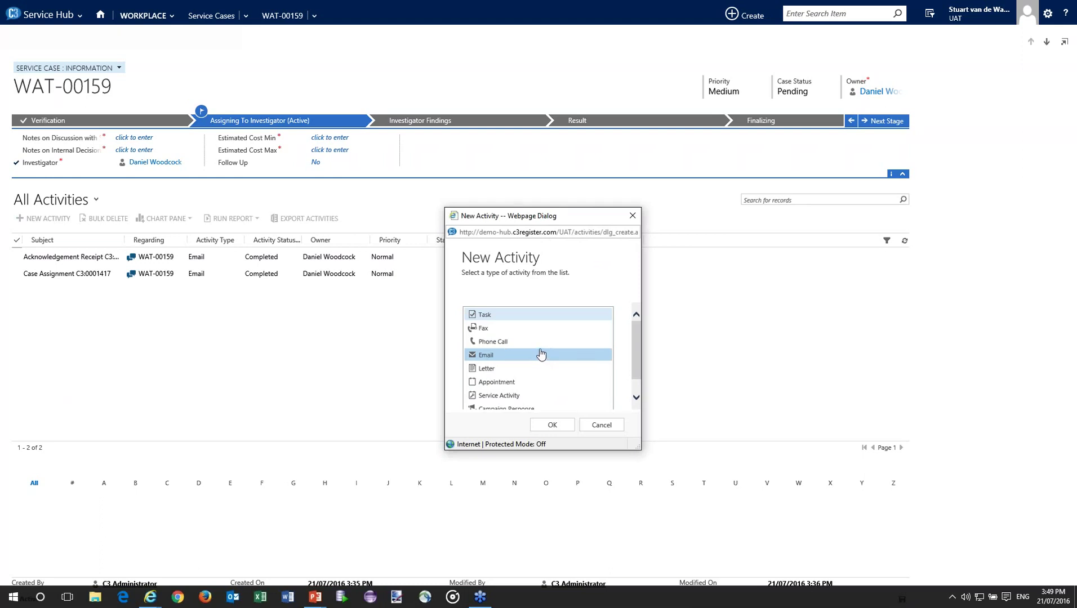
- Choose Appointment in the New Activity dialog to get a blank appointment regarding WAT-00159
{"action": "scroll", "coordinate": [541, 354], "scroll_direction": "down", "scroll_amount": 1}
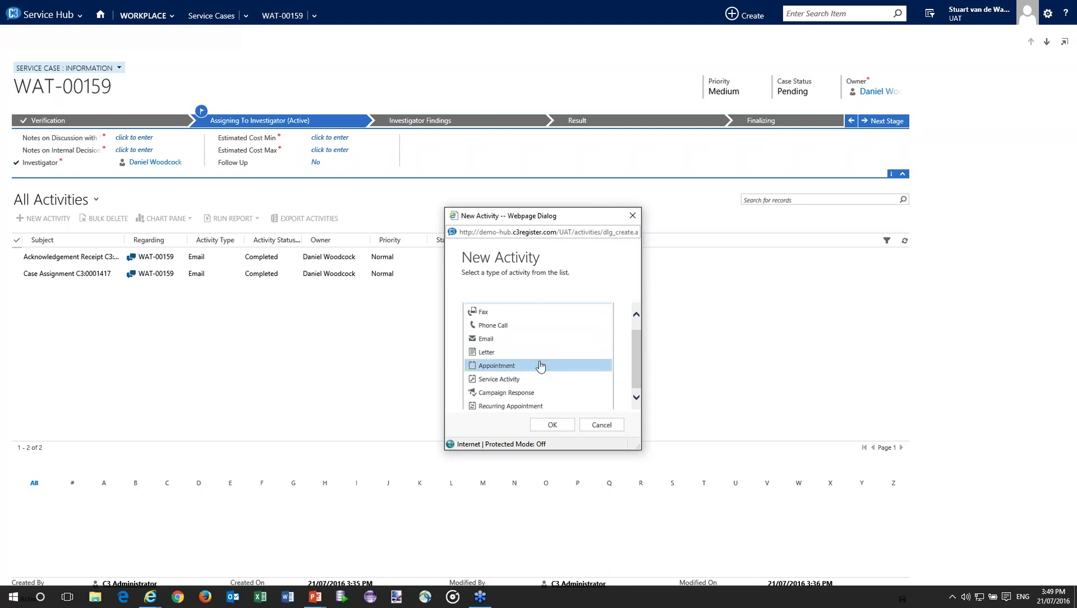
{"action": "scroll", "coordinate": [541, 366], "scroll_direction": "down", "scroll_amount": 1}
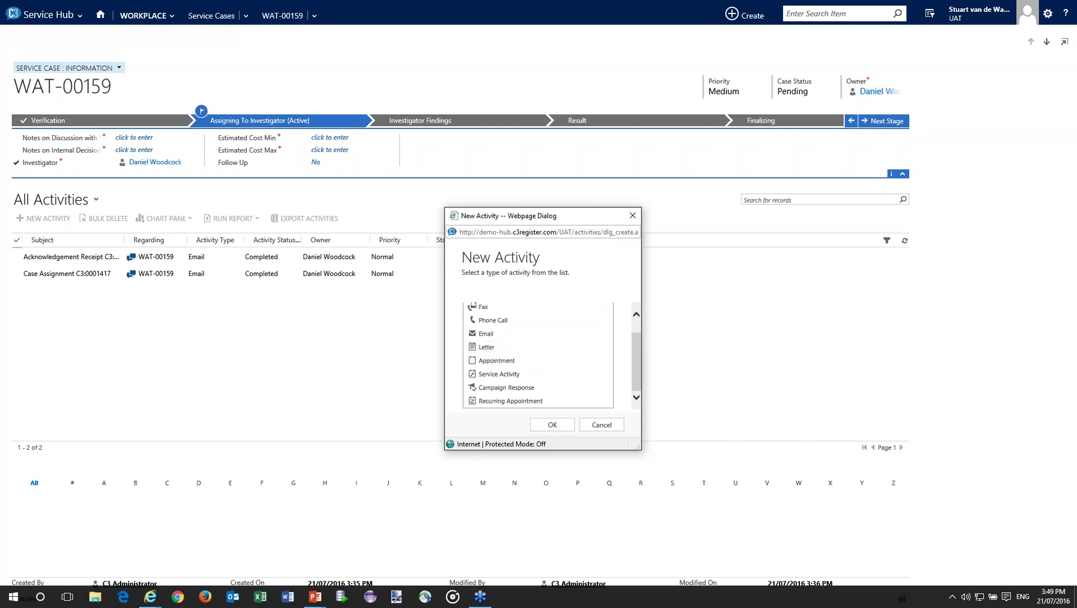
{"action": "left_click", "coordinate": [553, 425]}
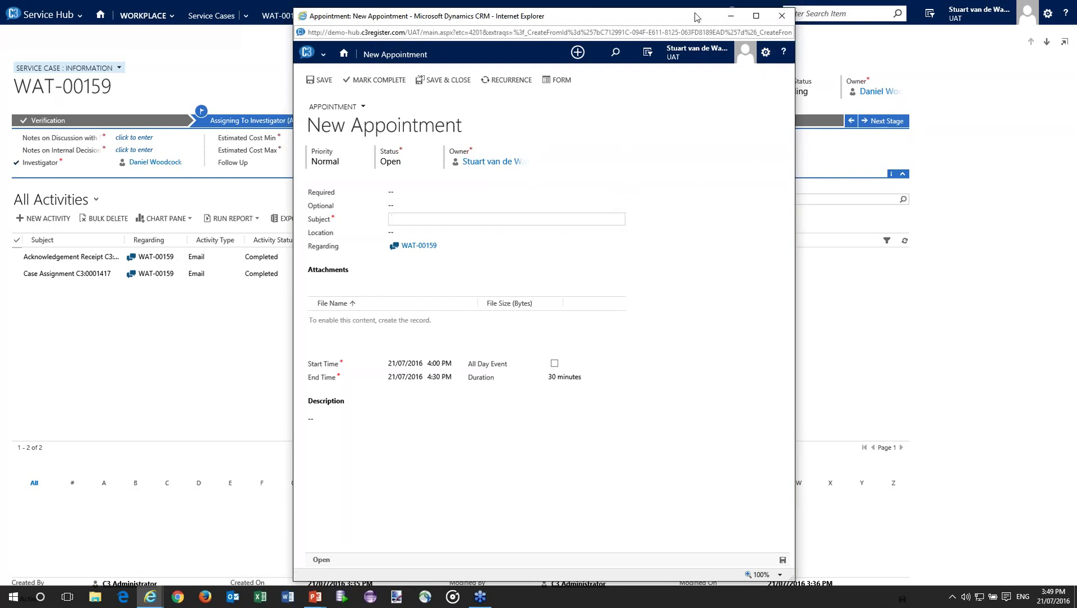
- Dismiss the New Appointment window without saving, back to the WAT-00159 case form
{"action": "left_click_drag", "start_coordinate": [704, 7], "coordinate": [700, 59]}
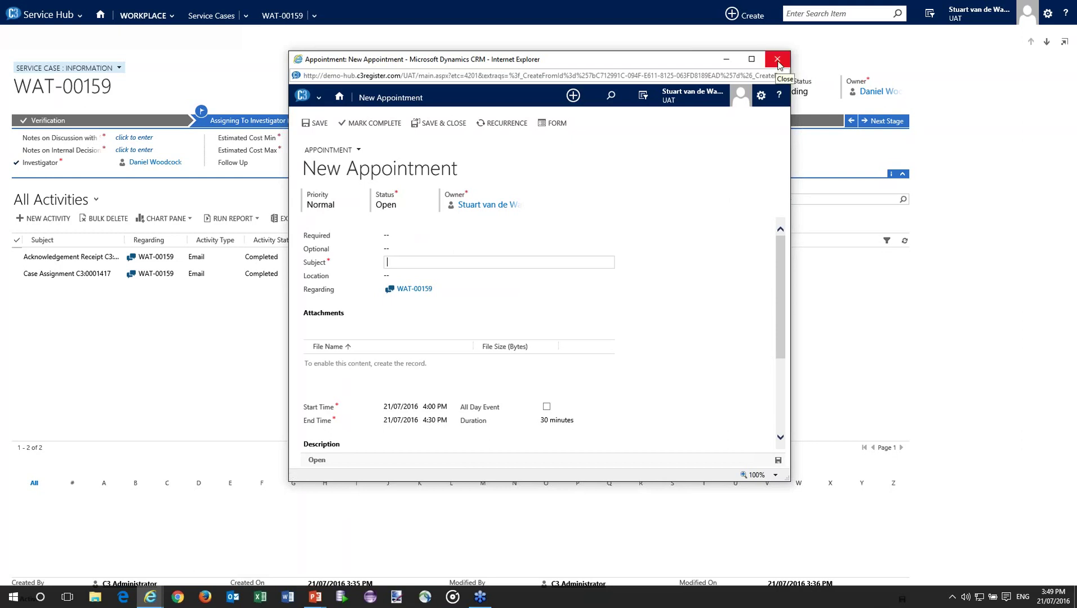
{"action": "left_click", "coordinate": [777, 60]}
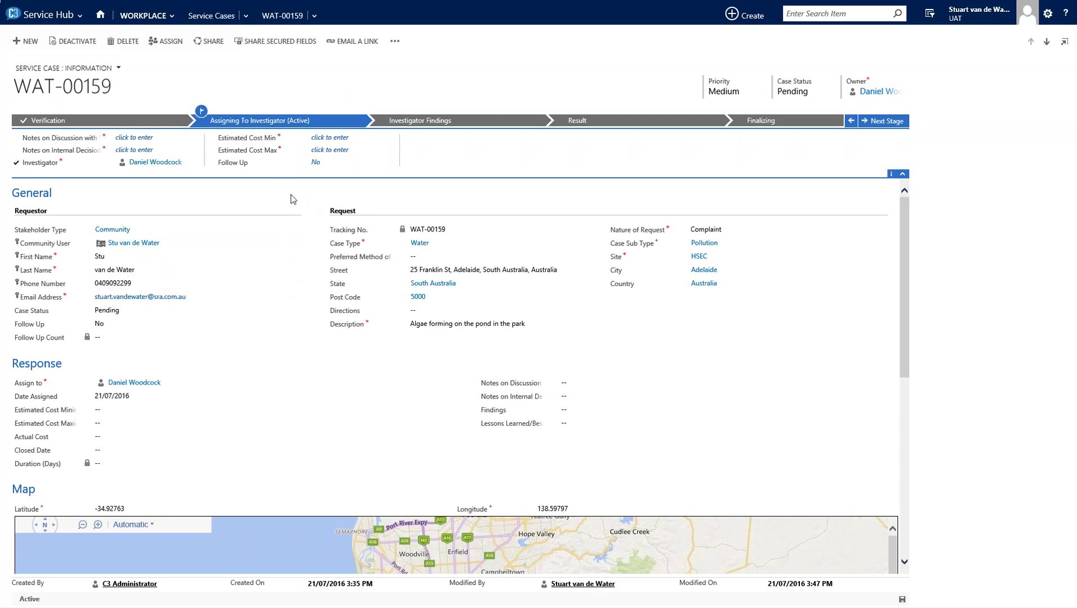
- Open WORKPLACE > Community Users and sort by Service Case Count, 104 first
{"action": "left_click", "coordinate": [174, 17]}
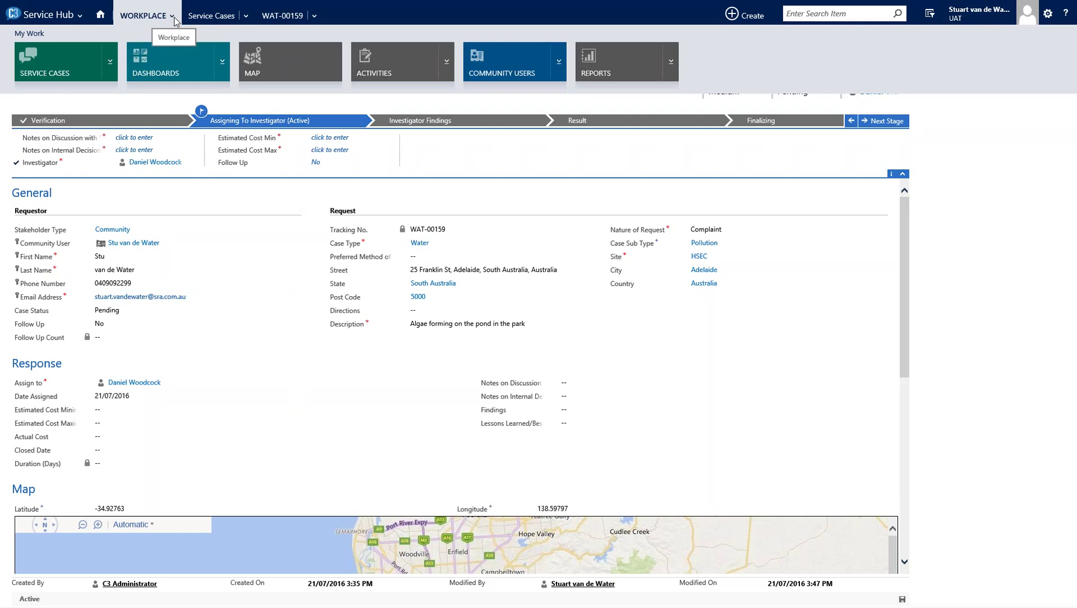
{"action": "left_click", "coordinate": [482, 64]}
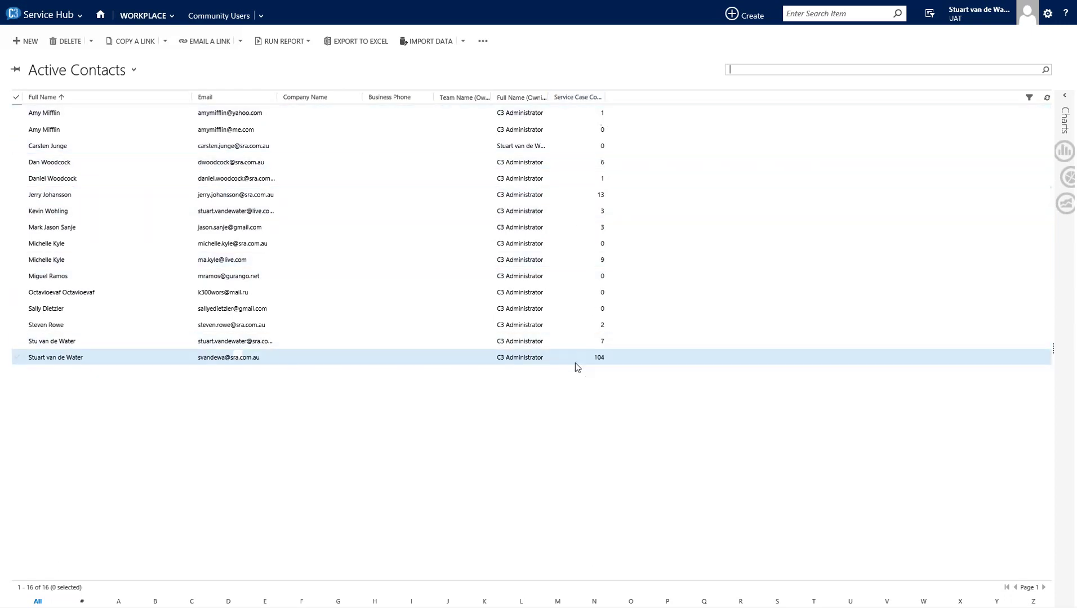
{"action": "left_click", "coordinate": [569, 98]}
{"action": "left_click", "coordinate": [569, 99]}
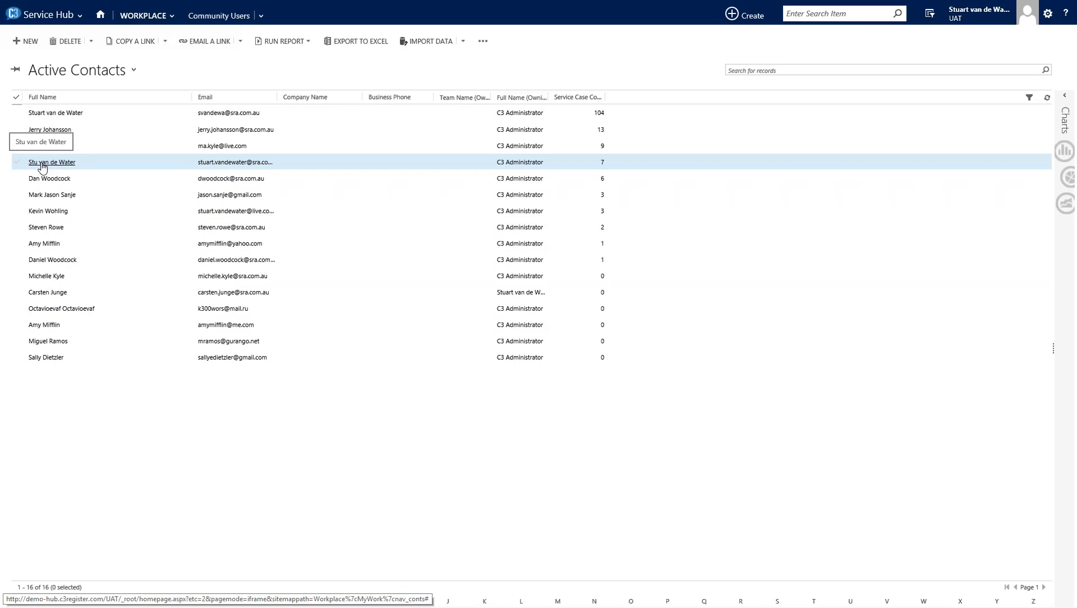
- Open the contact whose Service Case Count is 7 from the Active Contacts list
{"action": "left_click", "coordinate": [42, 164]}
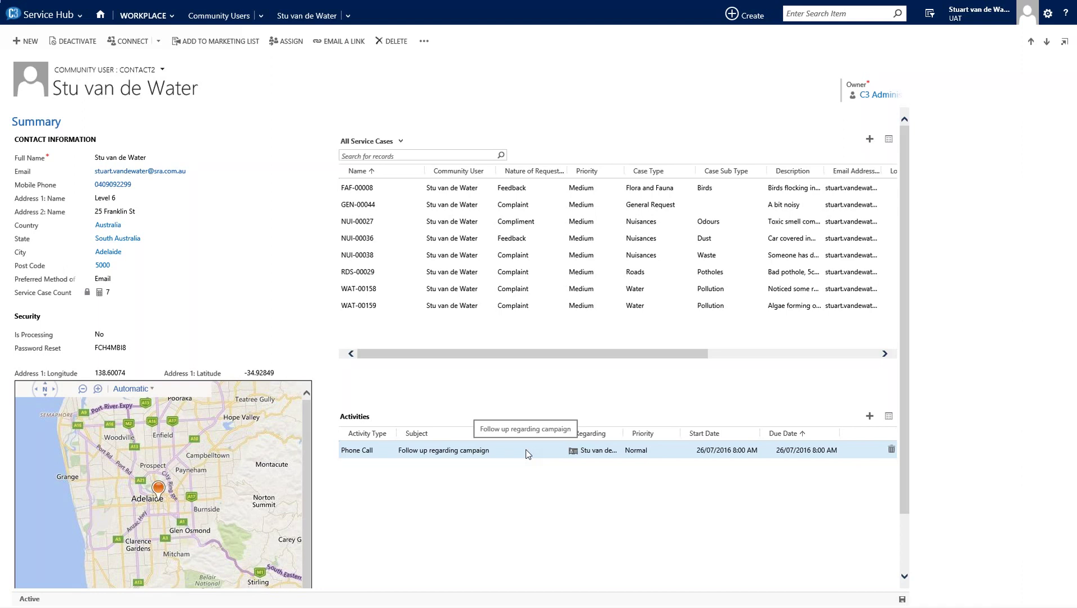
{"action": "left_click", "coordinate": [349, 17]}
{"action": "left_click", "coordinate": [366, 61]}
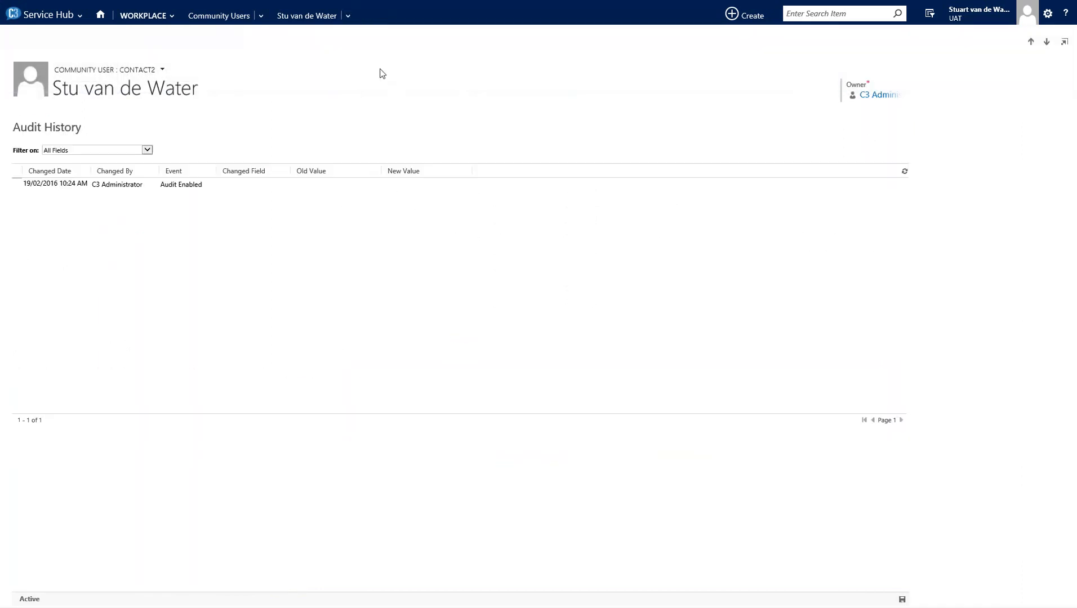
{"action": "left_click", "coordinate": [353, 17]}
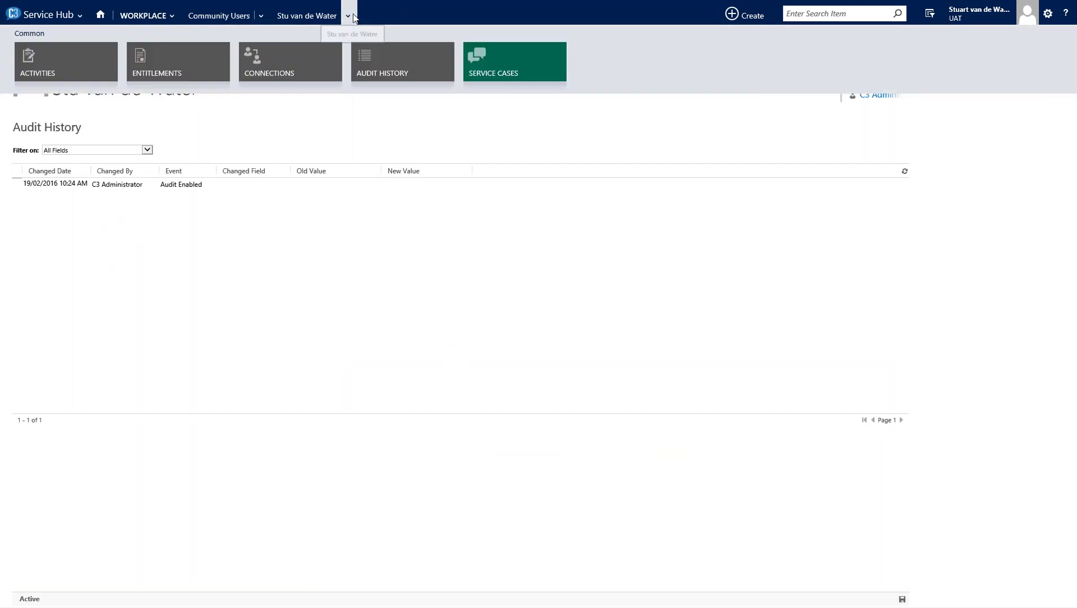
{"action": "left_click", "coordinate": [348, 173]}
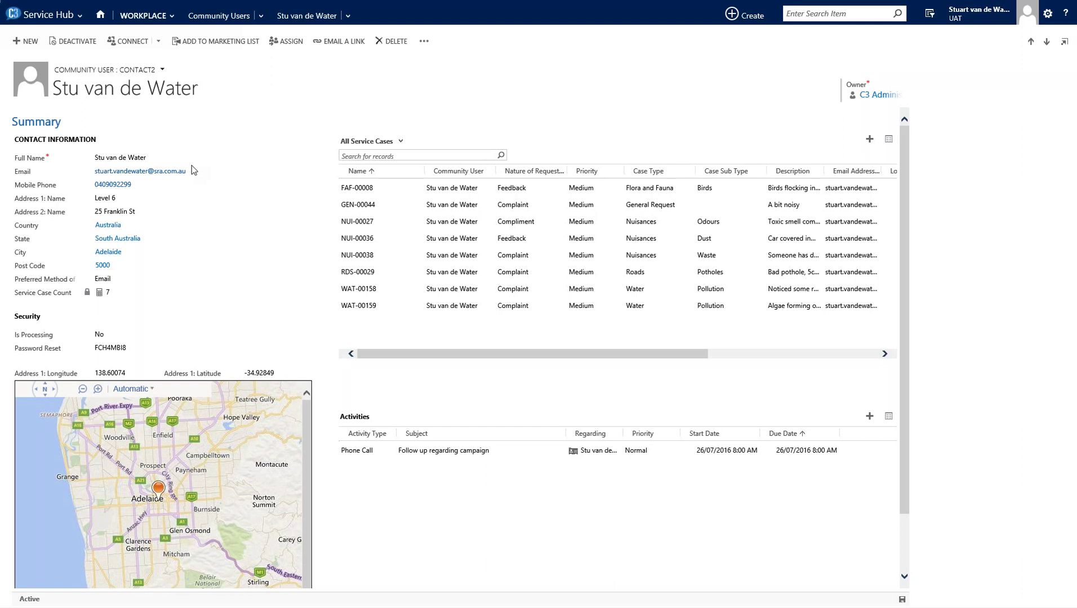
- Go to WORKPLACE > Activities to see the 'Follow up regarding campaign' phone call
{"action": "left_click", "coordinate": [142, 15]}
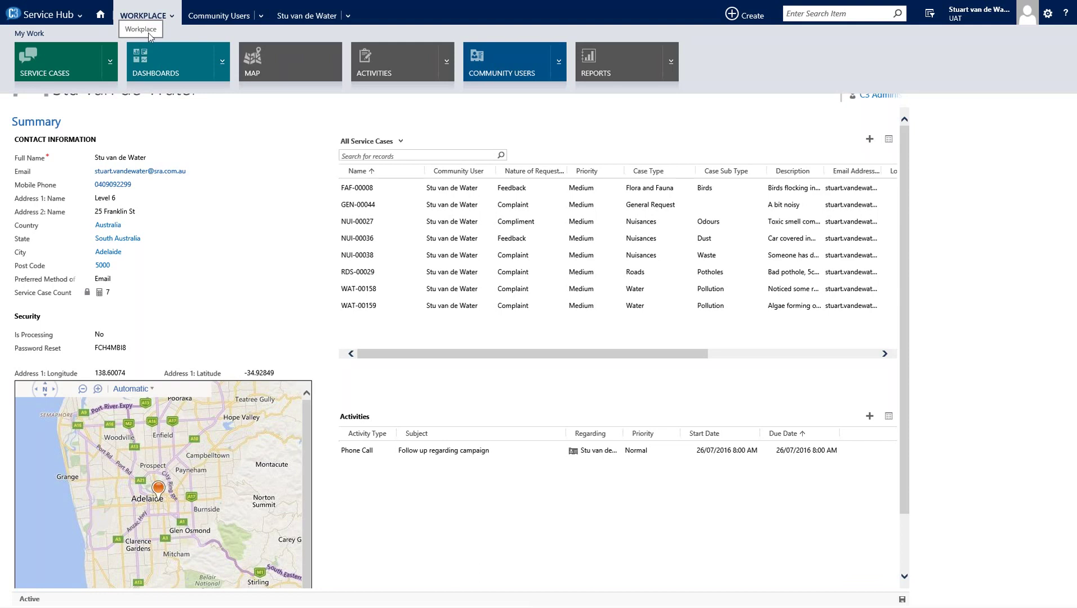
{"action": "left_click", "coordinate": [371, 64]}
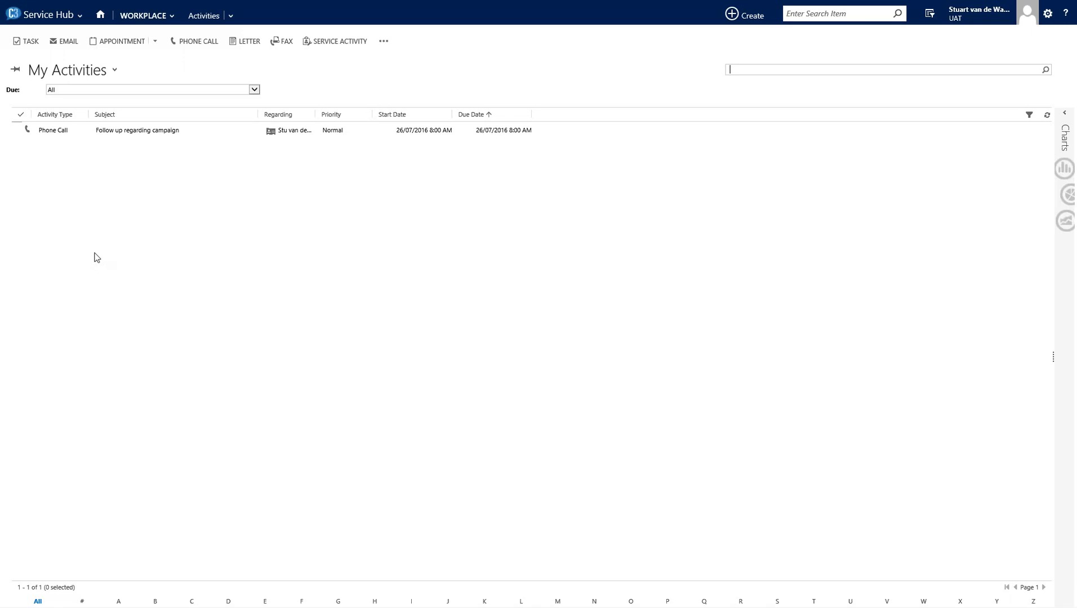
- Open WORKPLACE > Map and hide the navigation strip to show Adelaide case pins
{"action": "left_click", "coordinate": [171, 19]}
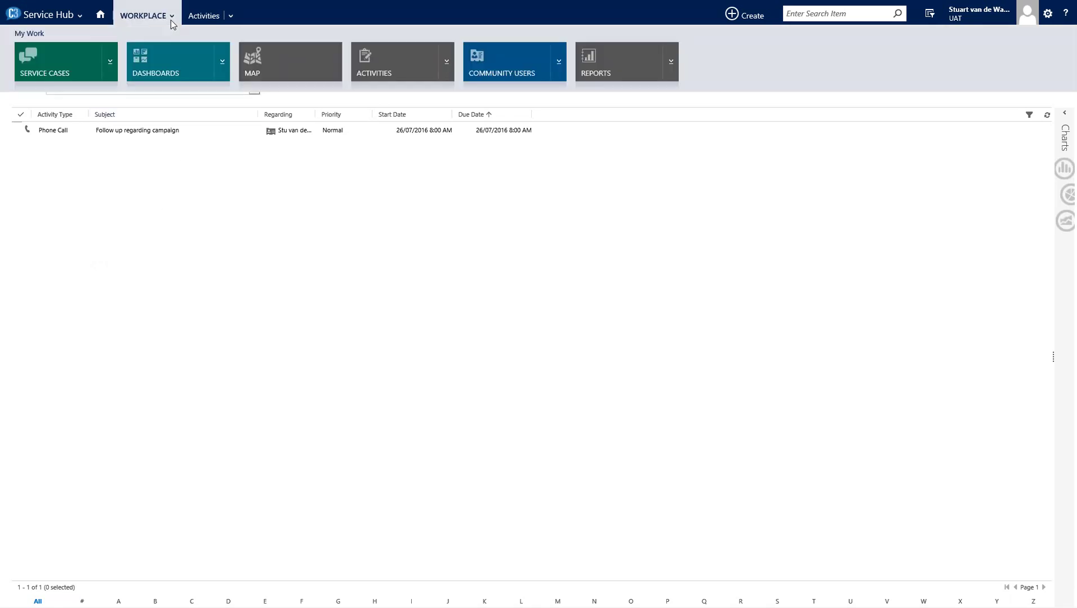
{"action": "left_click", "coordinate": [268, 59]}
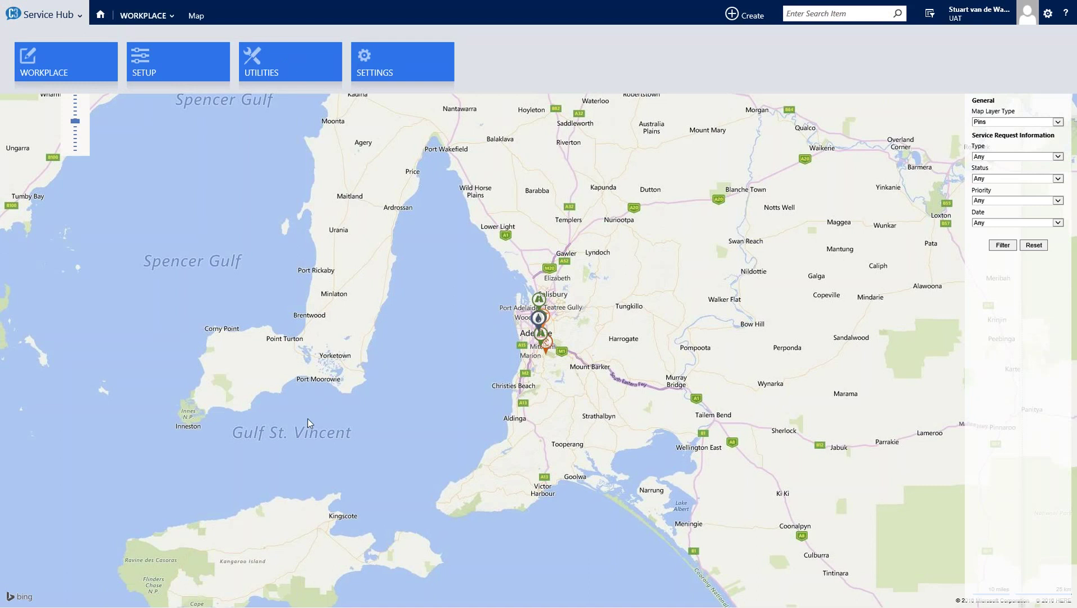
{"action": "left_click", "coordinate": [395, 392]}
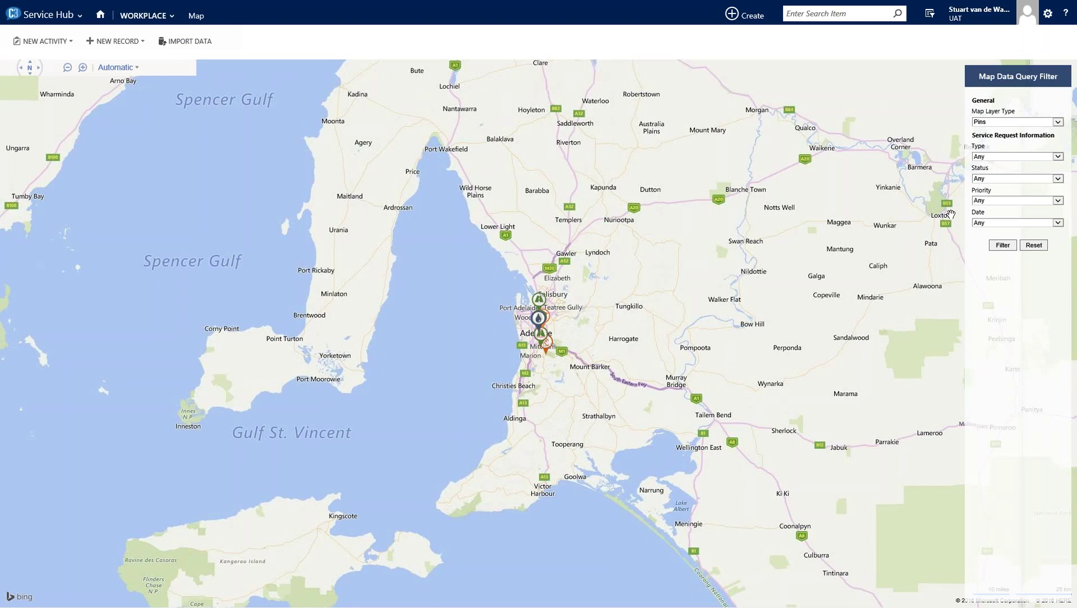
- Set Map Layer Type to Heat Layer, apply the filter, and zoom in on Adelaide
{"action": "left_click", "coordinate": [987, 123]}
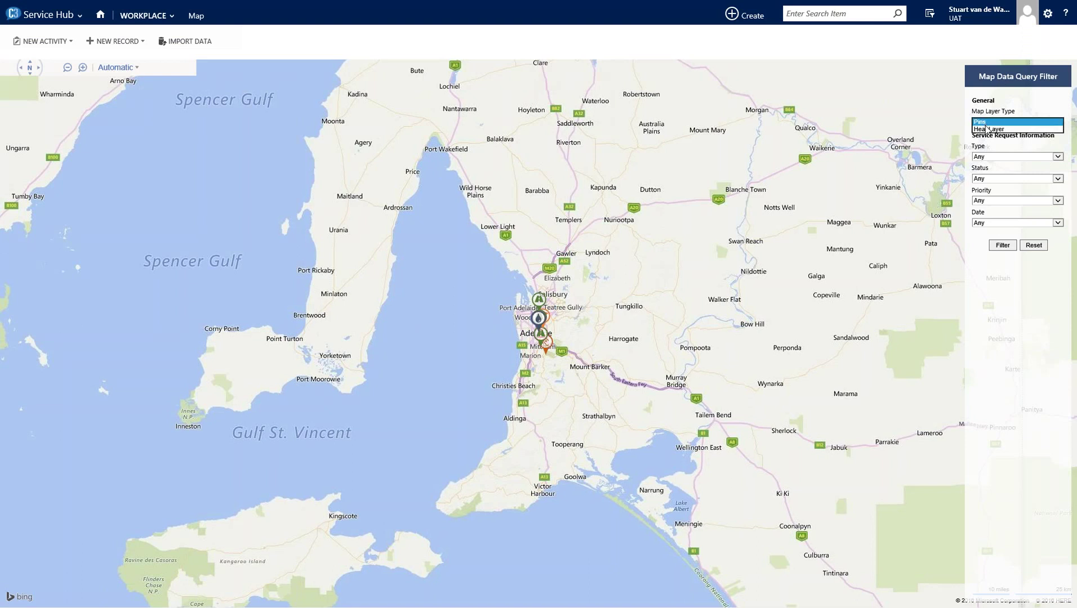
{"action": "left_click", "coordinate": [989, 129]}
{"action": "left_click", "coordinate": [1003, 245]}
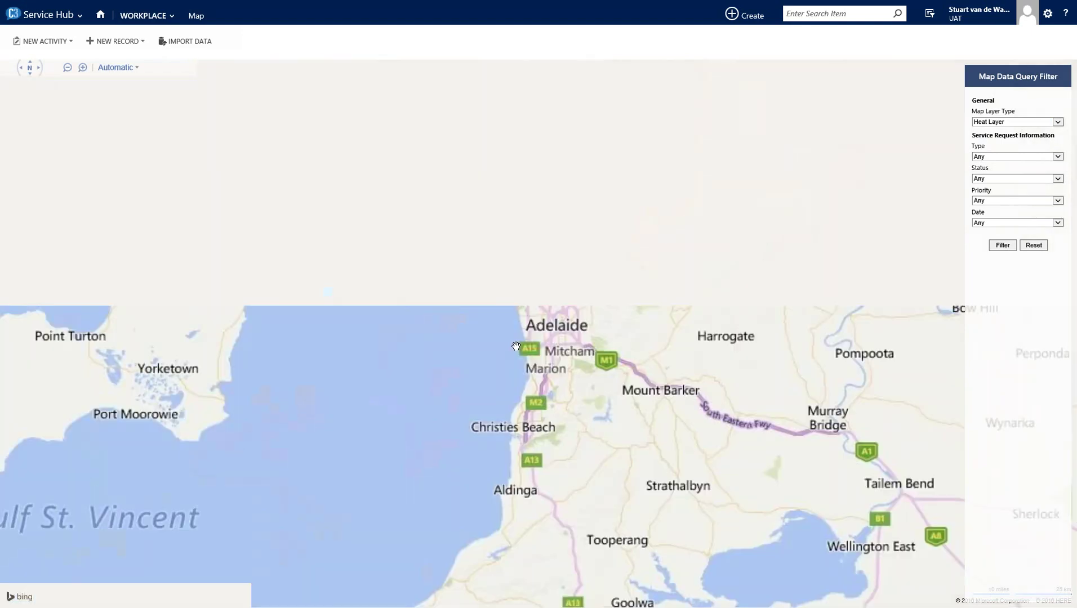
{"action": "scroll", "coordinate": [532, 344], "scroll_direction": "up", "scroll_amount": 1}
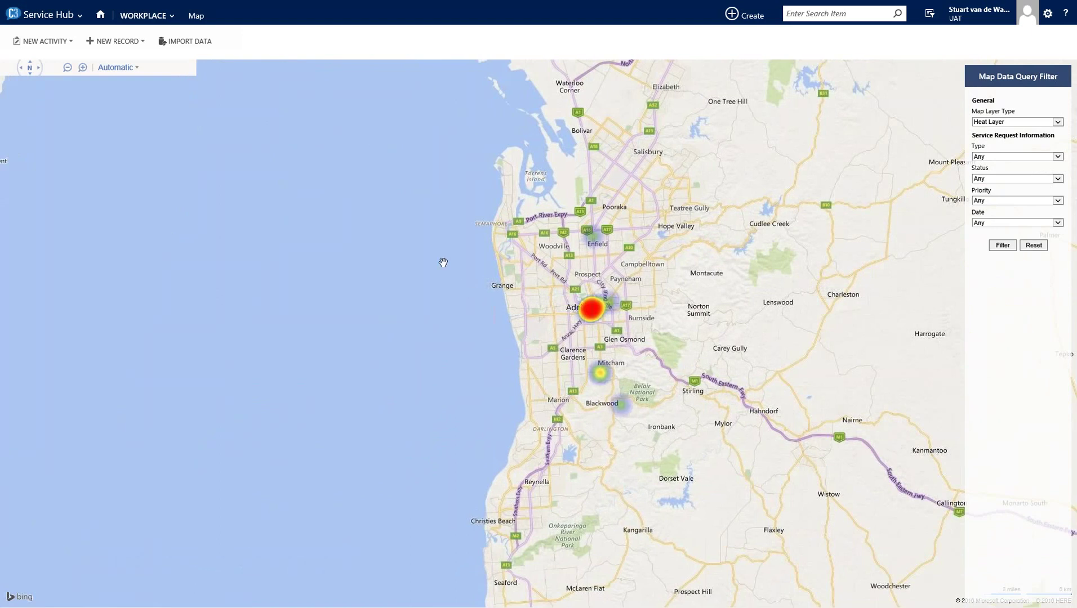
- Open the Service Case Summary dashboard from the WORKPLACE Dashboards tile
{"action": "left_click", "coordinate": [141, 17]}
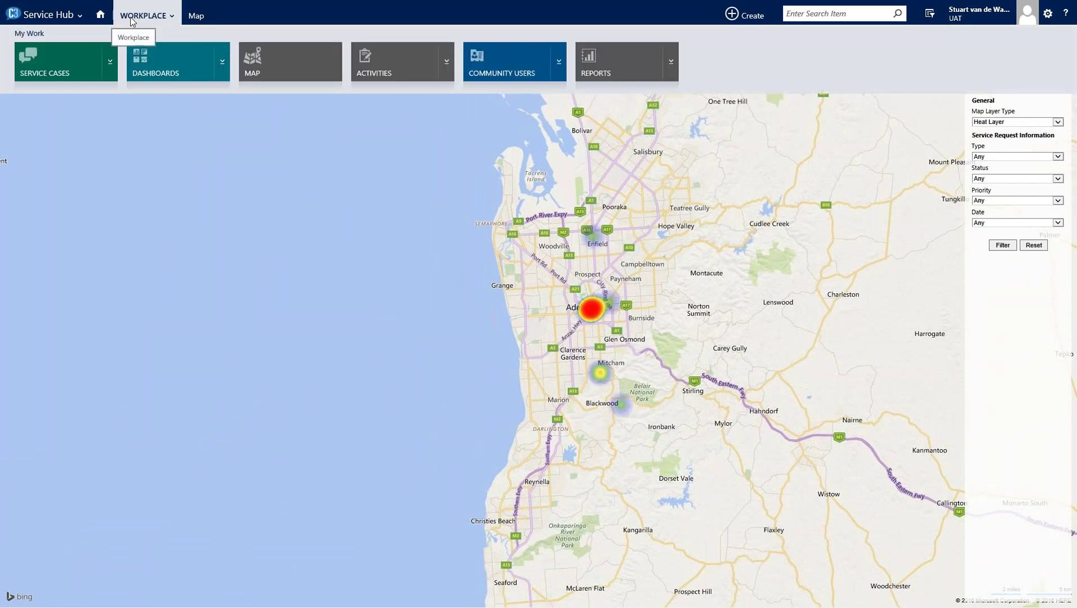
{"action": "left_click", "coordinate": [151, 60]}
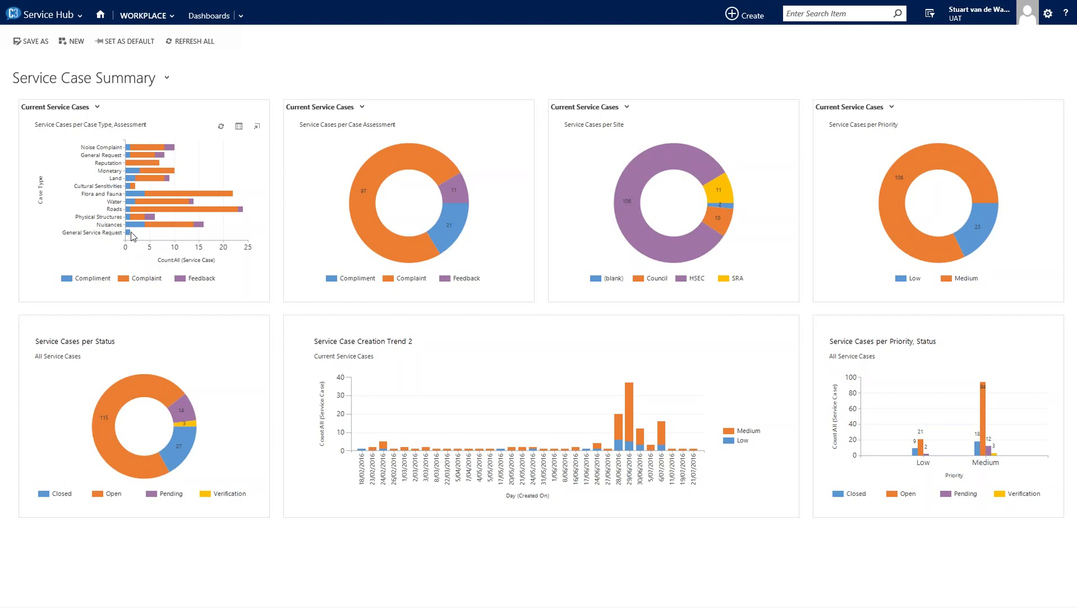
{"action": "left_click", "coordinate": [79, 107]}
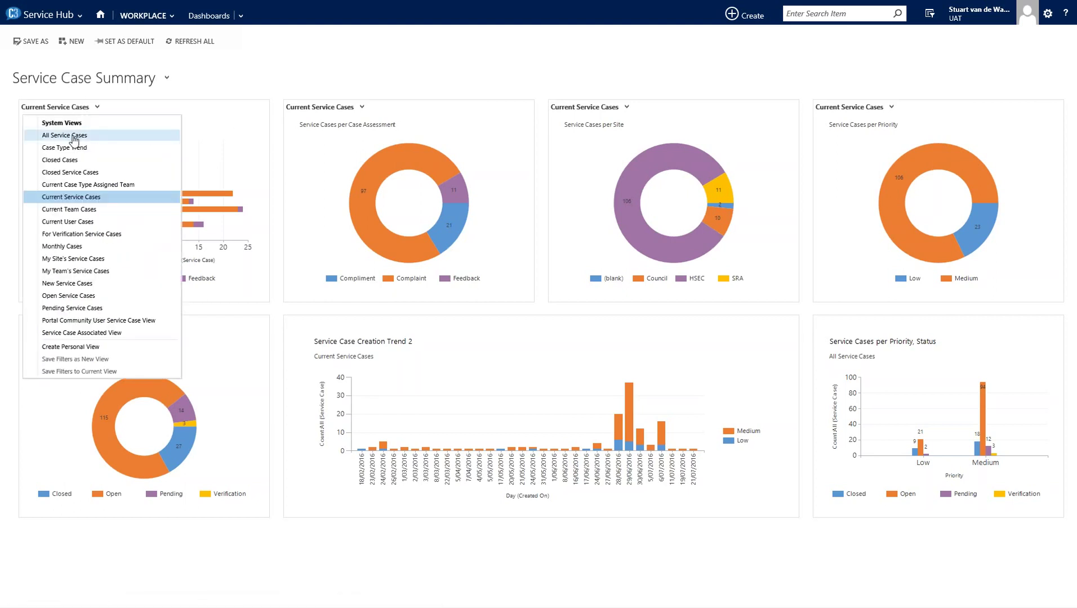
{"action": "left_click", "coordinate": [73, 137]}
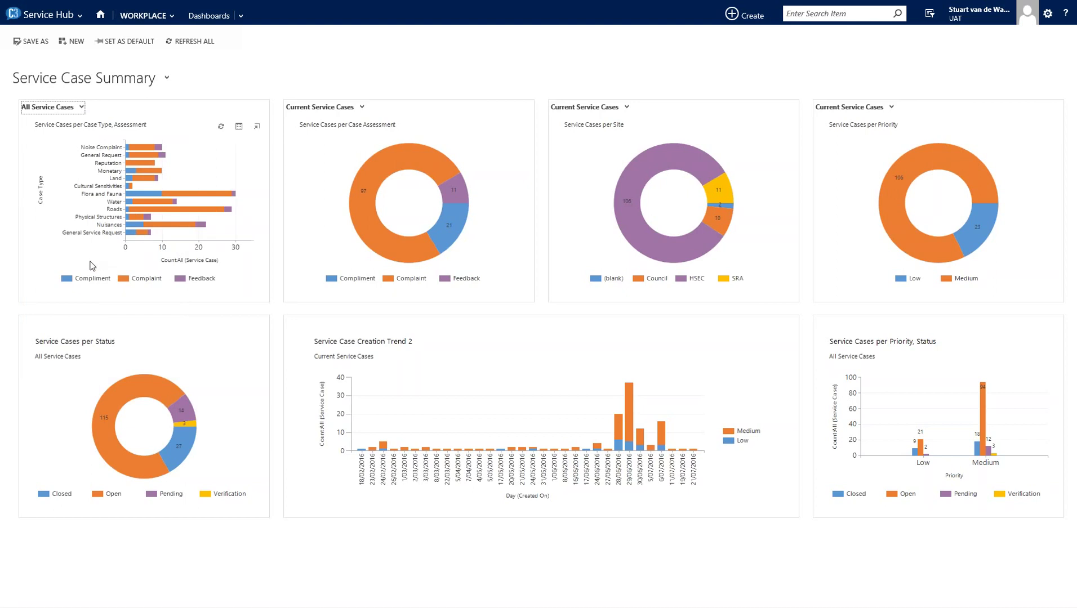
{"action": "left_click", "coordinate": [56, 107]}
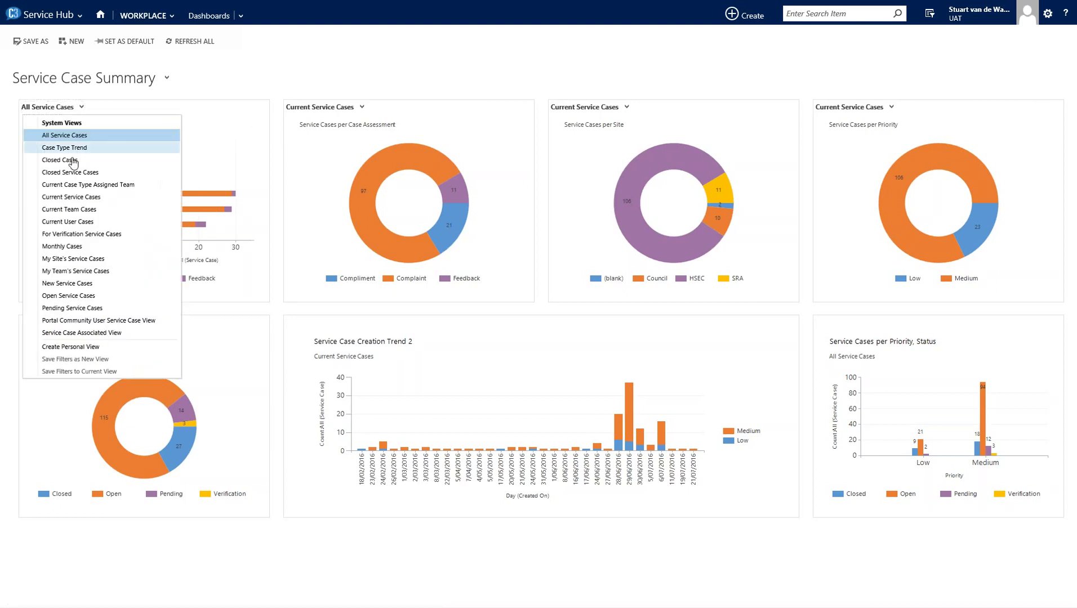
{"action": "left_click", "coordinate": [60, 160]}
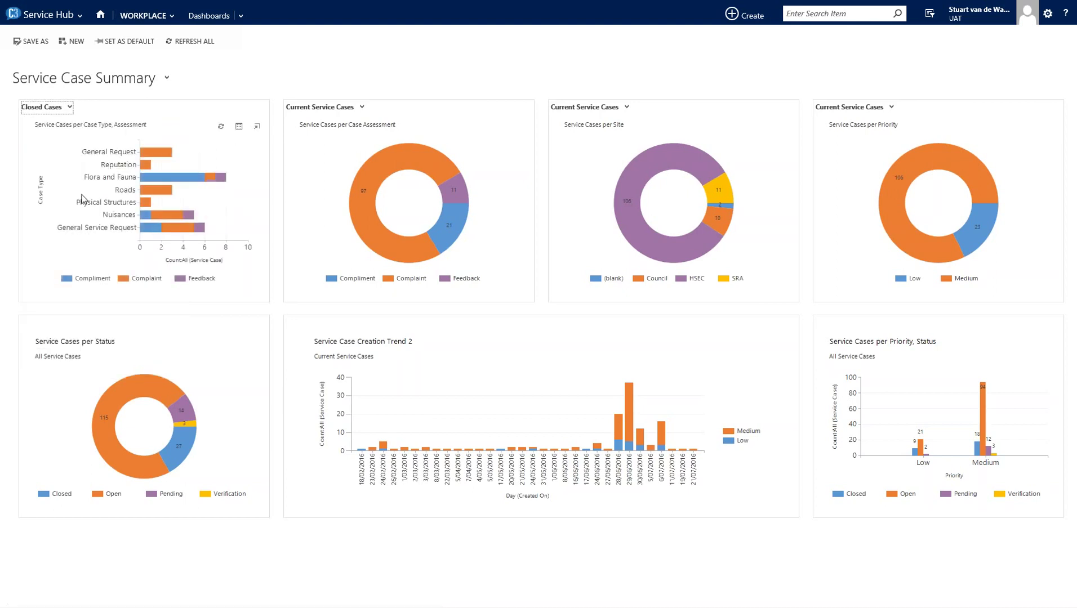
{"action": "left_click", "coordinate": [50, 108]}
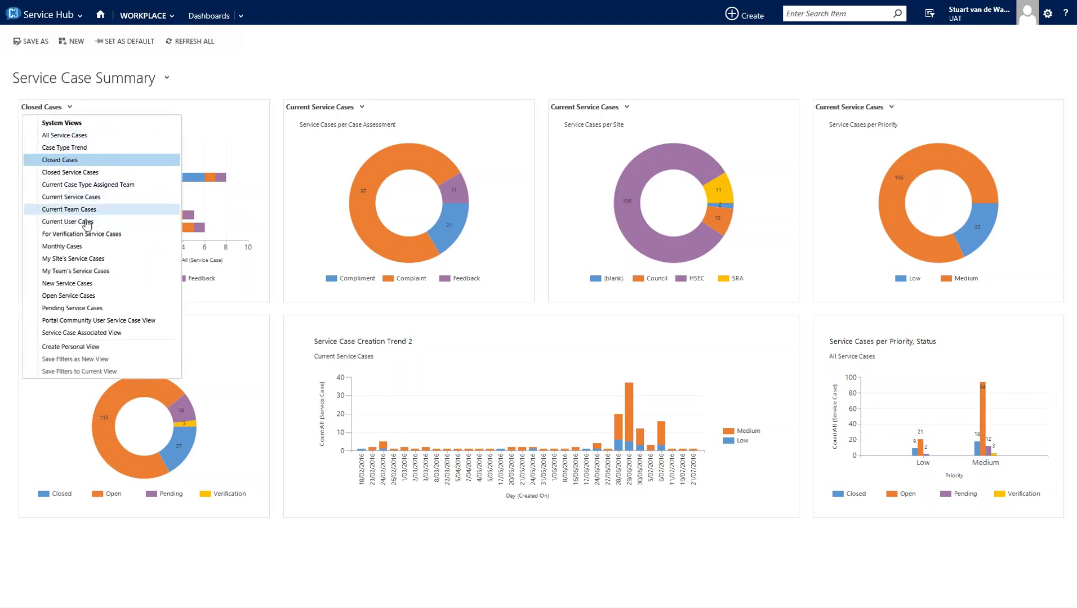
{"action": "left_click", "coordinate": [86, 198]}
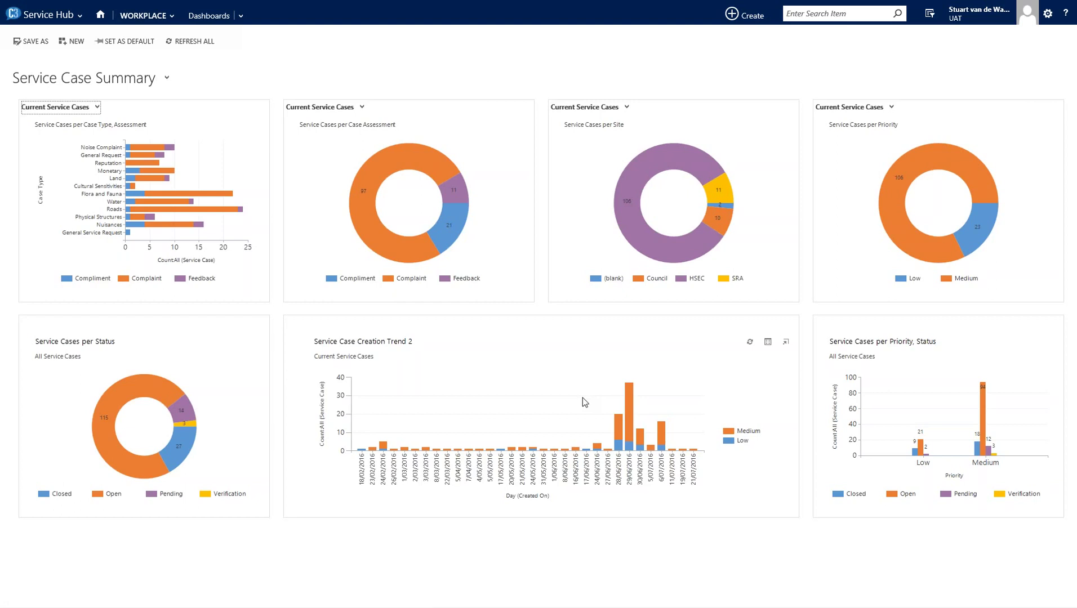
- Drill the 29/06/2016 Medium bar down by Case Type
{"action": "left_click", "coordinate": [629, 408]}
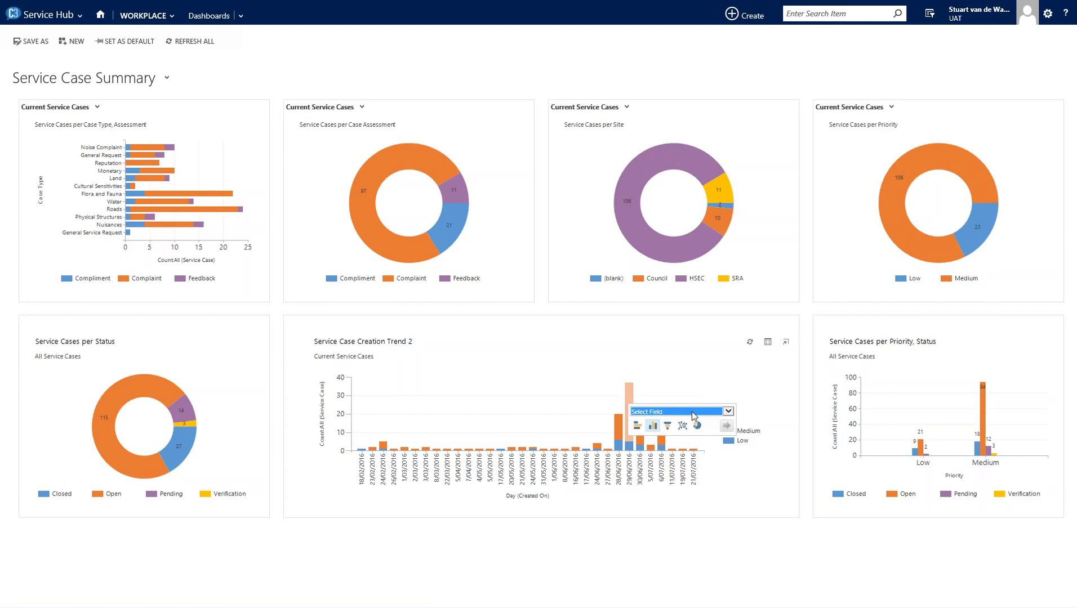
{"action": "left_click", "coordinate": [692, 413]}
{"action": "left_click", "coordinate": [680, 415]}
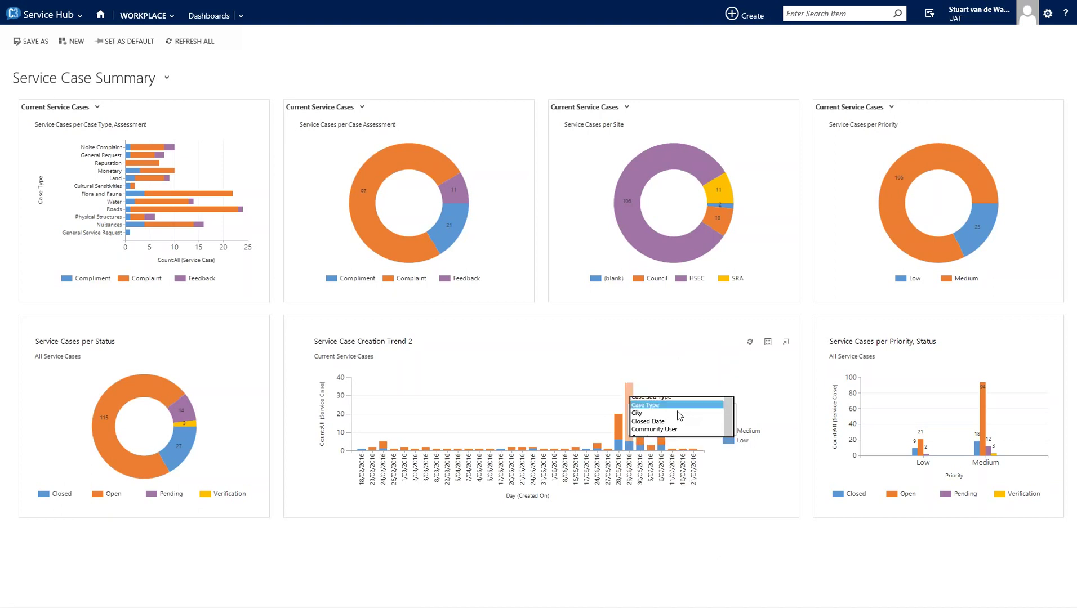
{"action": "left_click", "coordinate": [725, 427]}
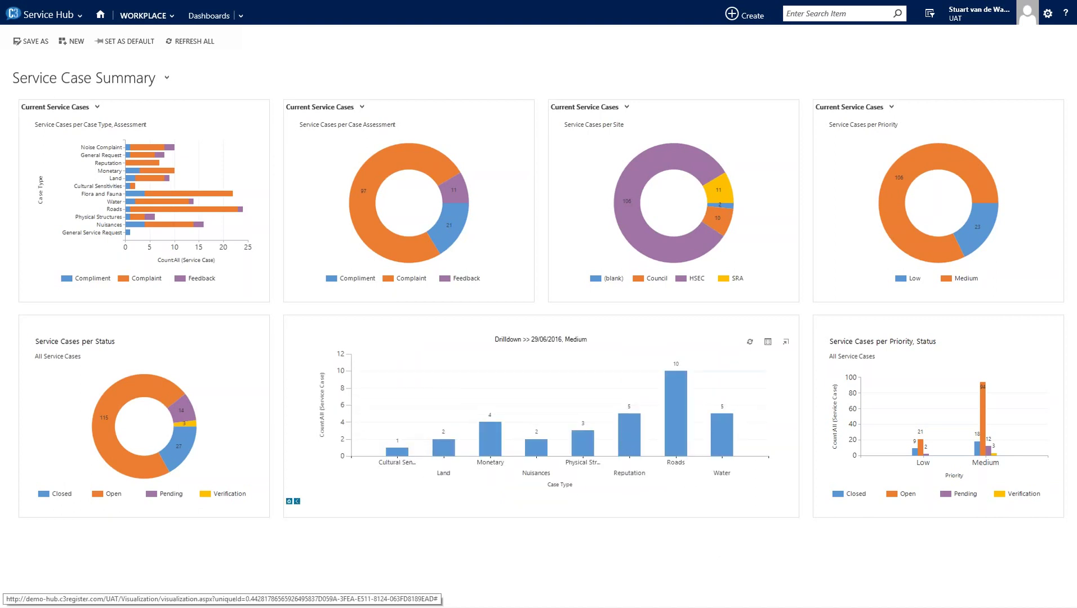
{"action": "mouse_move", "coordinate": [679, 429]}
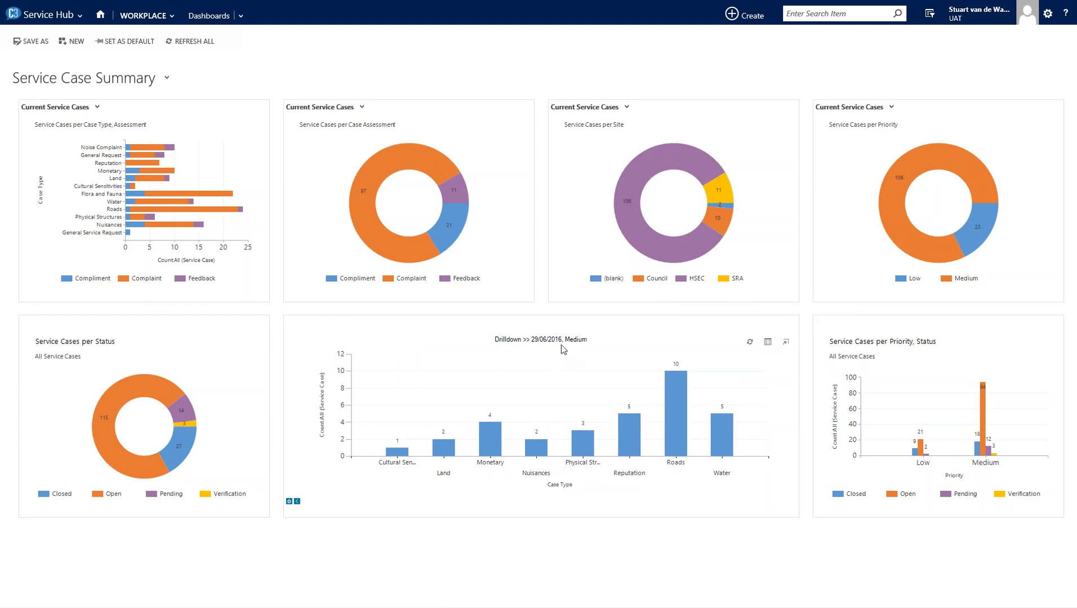
- View and close the drill-down records, then restore the full Service Case Creation Trend 2 chart
{"action": "left_click", "coordinate": [768, 343]}
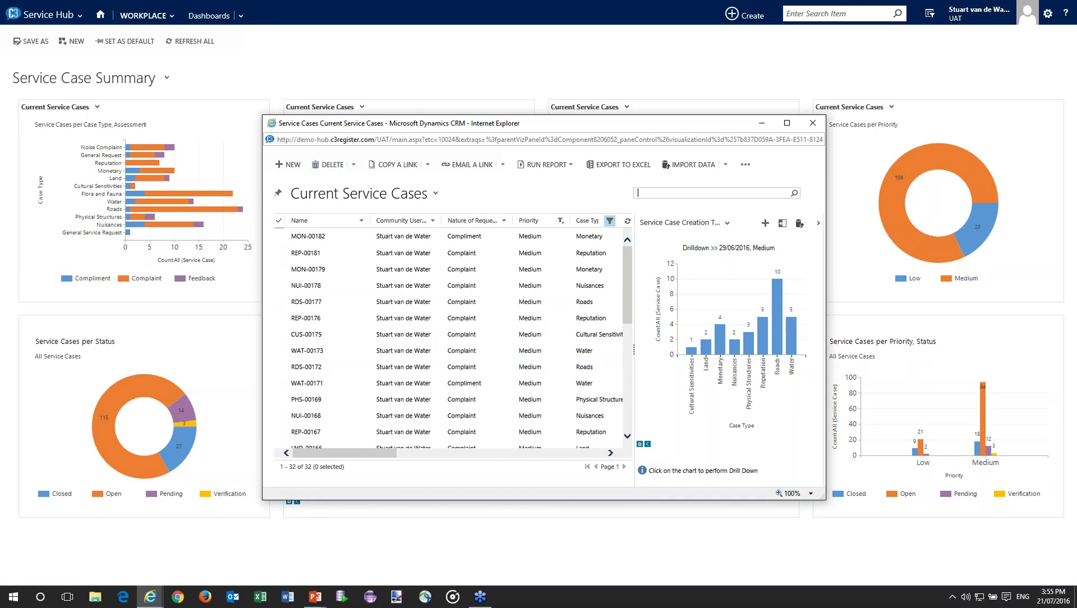
{"action": "left_click", "coordinate": [813, 125]}
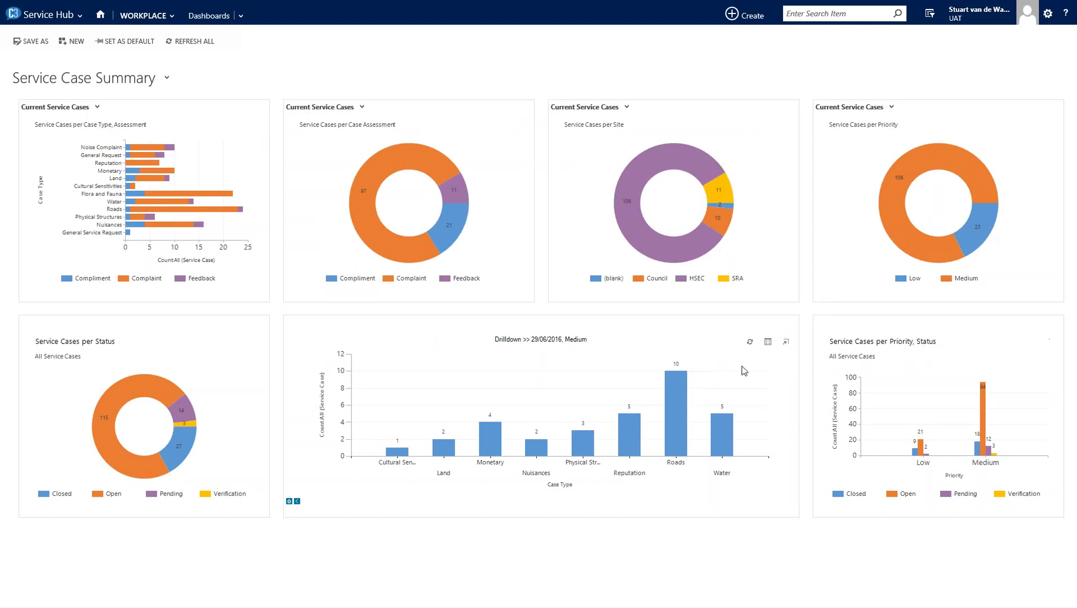
{"action": "left_click", "coordinate": [293, 501]}
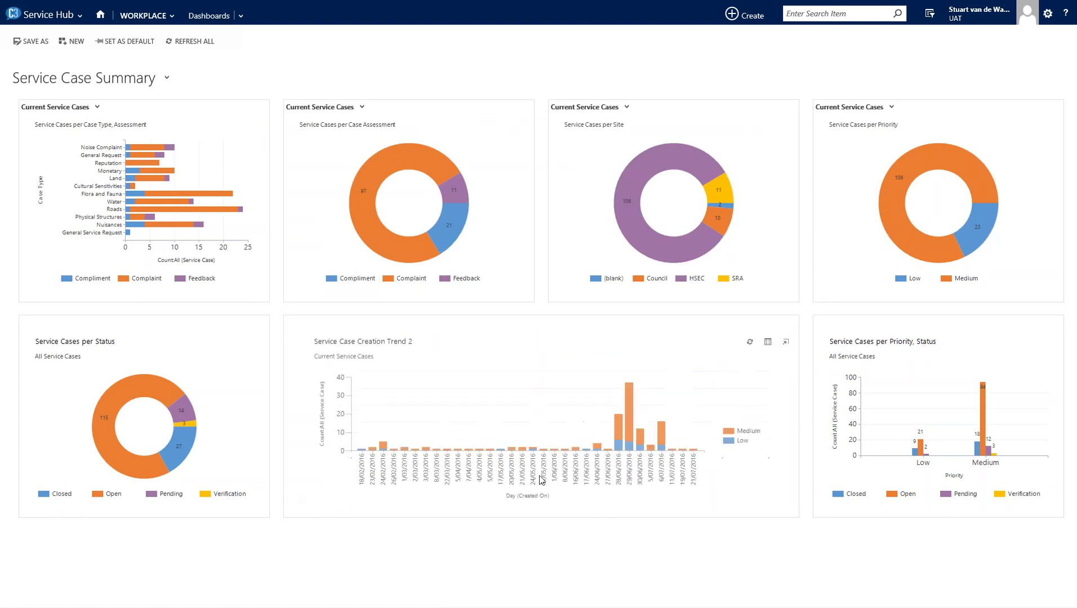
{"action": "left_click", "coordinate": [786, 343]}
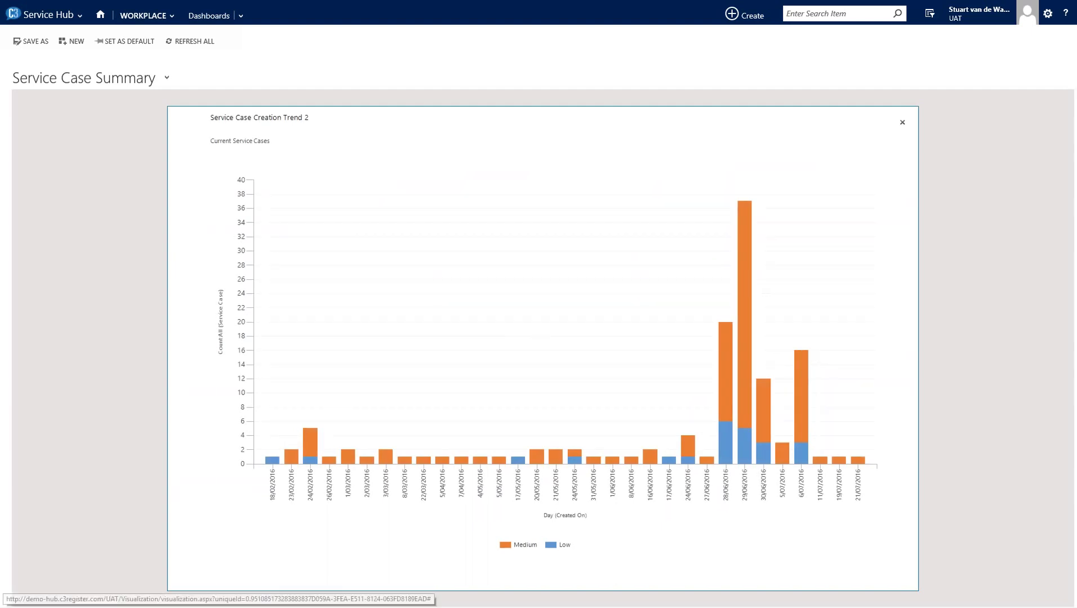
{"action": "left_click", "coordinate": [902, 122]}
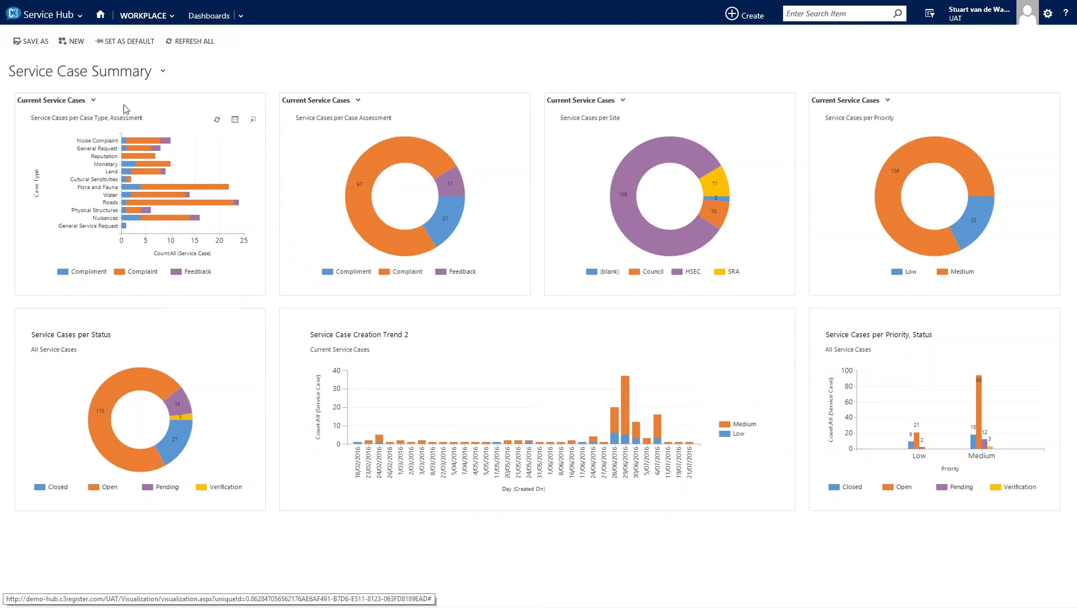
- On Assignment Manager, drill the busiest user's Medium cases into a Case Type column chart
{"action": "left_click", "coordinate": [97, 76]}
{"action": "left_click", "coordinate": [90, 105]}
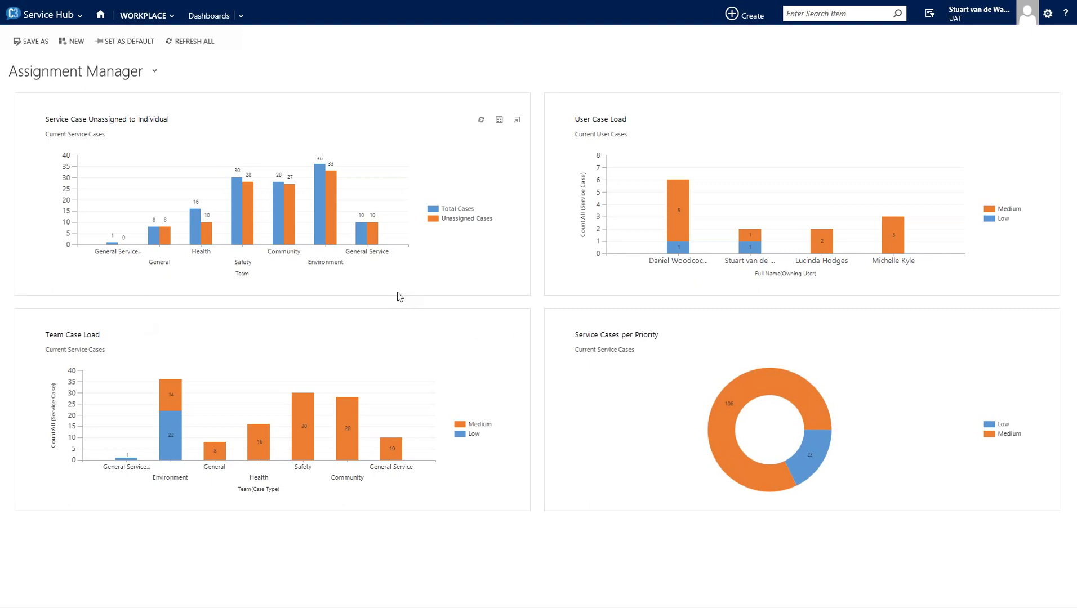
{"action": "left_click", "coordinate": [679, 220]}
{"action": "left_click", "coordinate": [752, 224]}
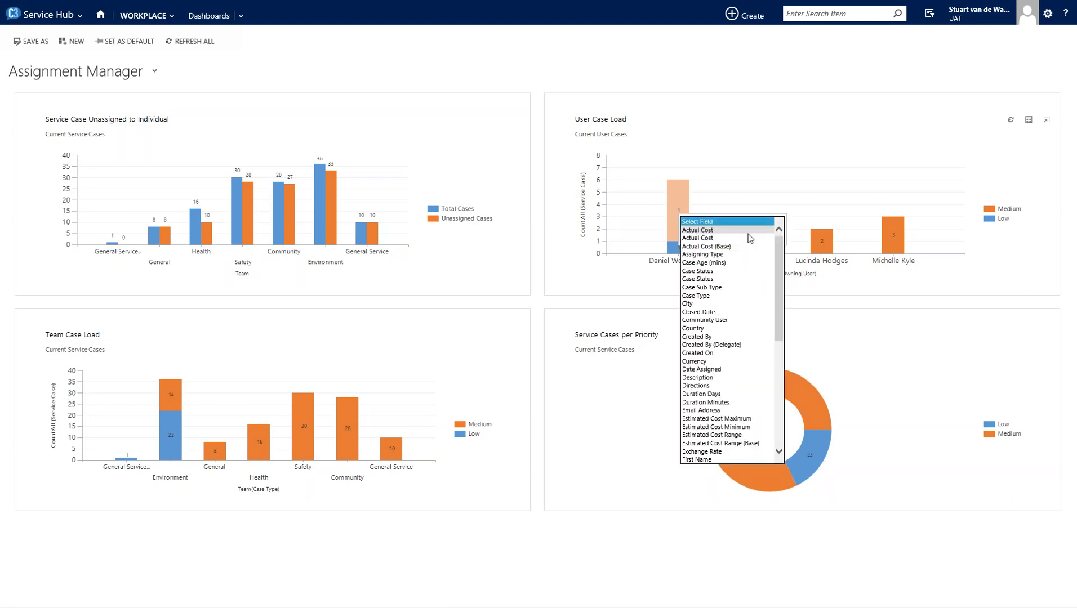
{"action": "left_click", "coordinate": [733, 301]}
{"action": "left_click", "coordinate": [703, 236]}
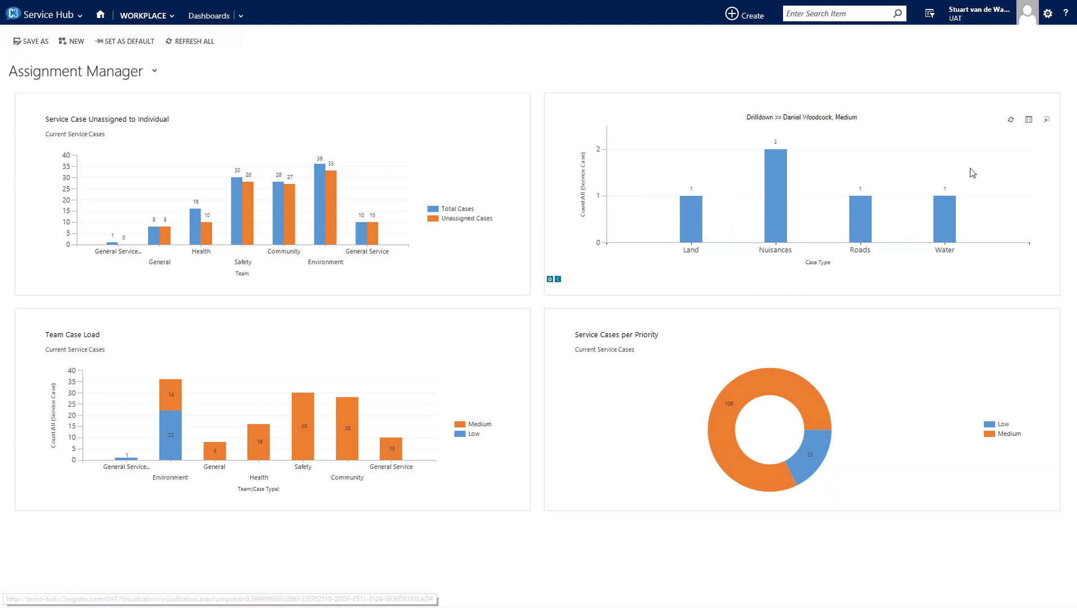
- Reassign one of the listed Medium cases to another staff user, then close the records window
{"action": "left_click", "coordinate": [1030, 122]}
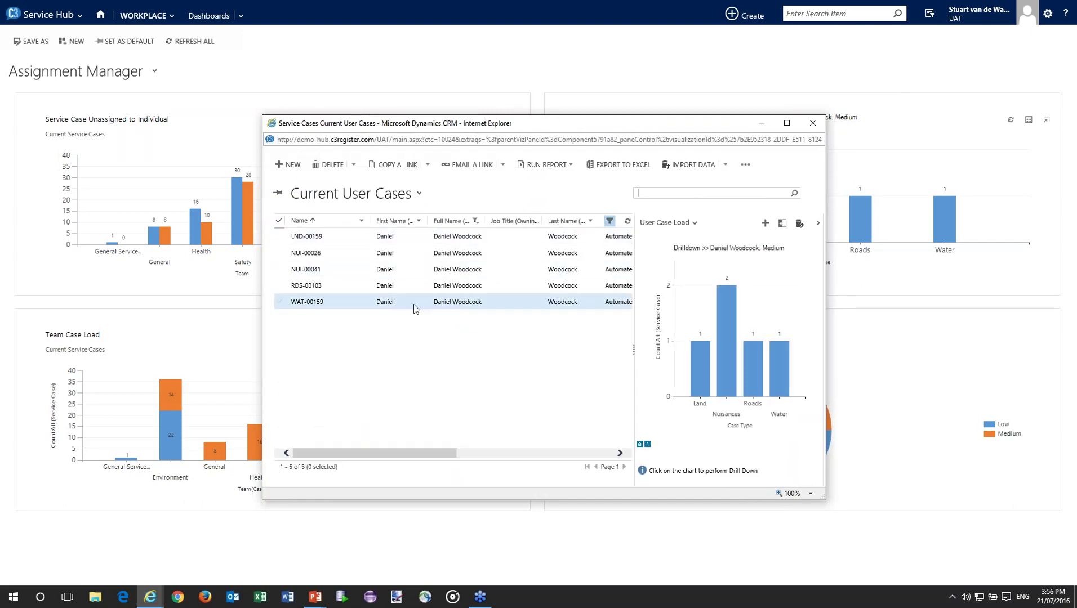
{"action": "left_click", "coordinate": [280, 271]}
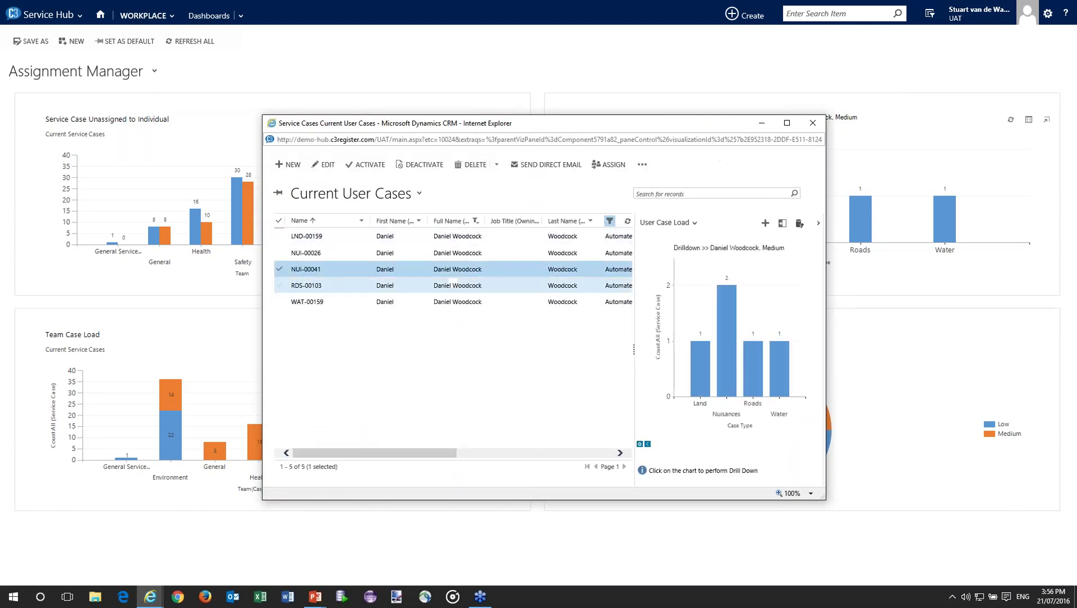
{"action": "left_click", "coordinate": [607, 168]}
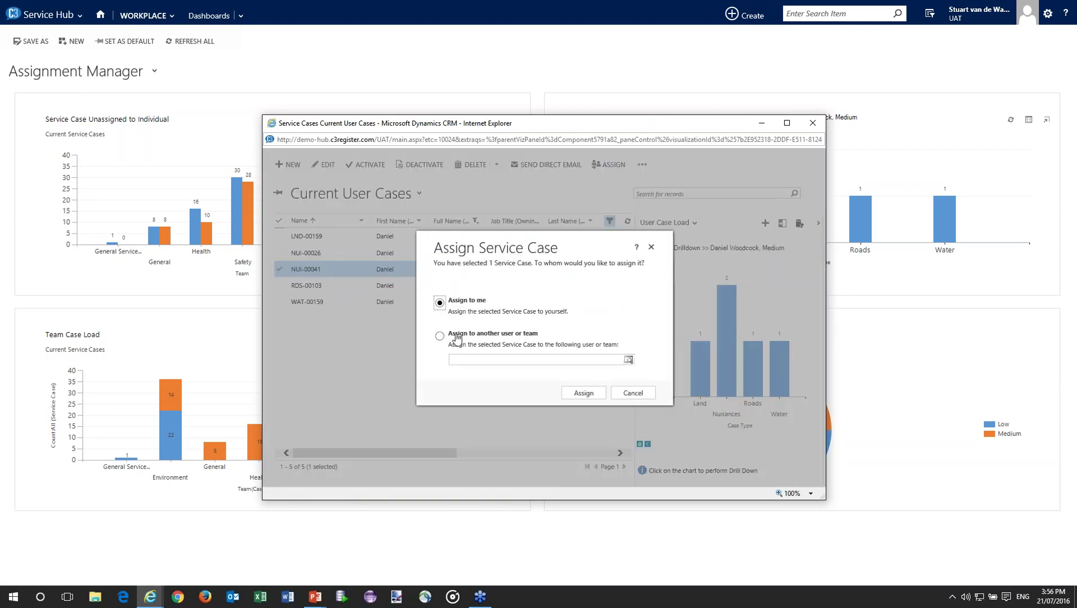
{"action": "left_click", "coordinate": [440, 338]}
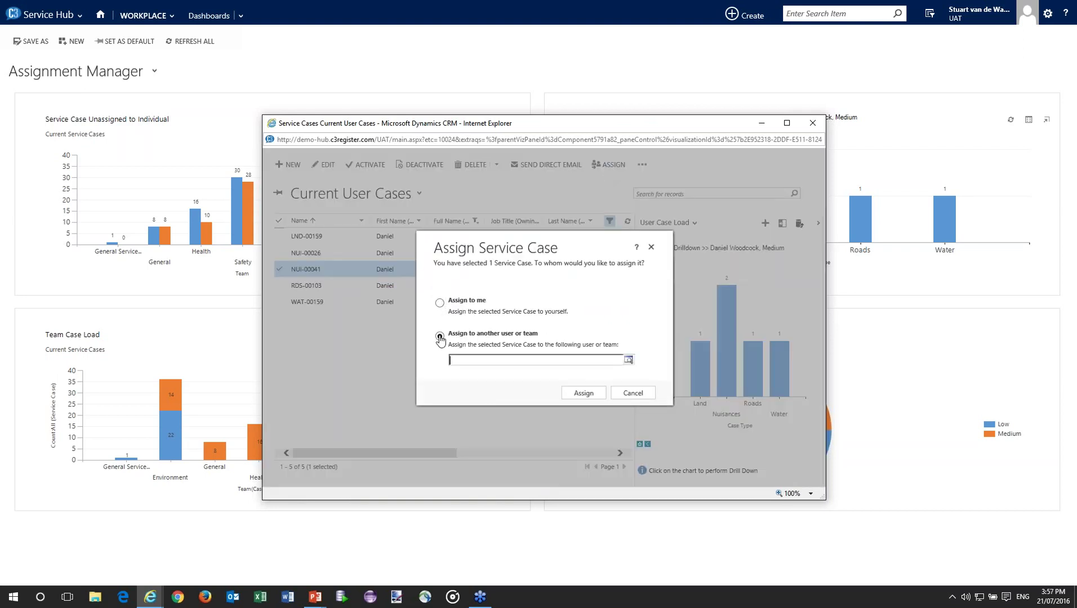
{"action": "left_click", "coordinate": [628, 360]}
{"action": "scroll", "coordinate": [581, 327], "scroll_direction": "down", "scroll_amount": 1}
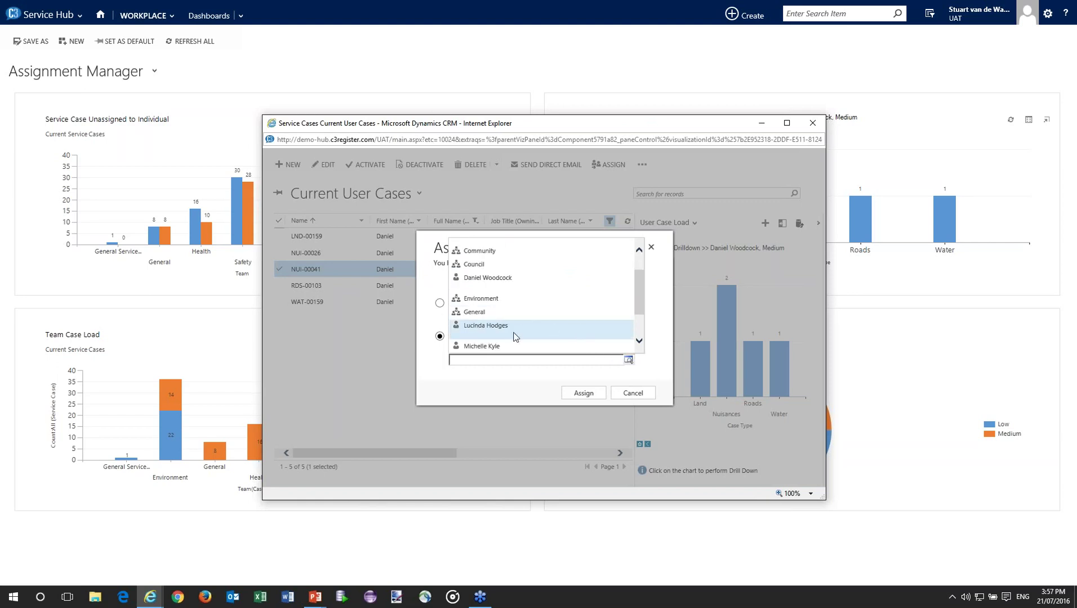
{"action": "left_click", "coordinate": [487, 334]}
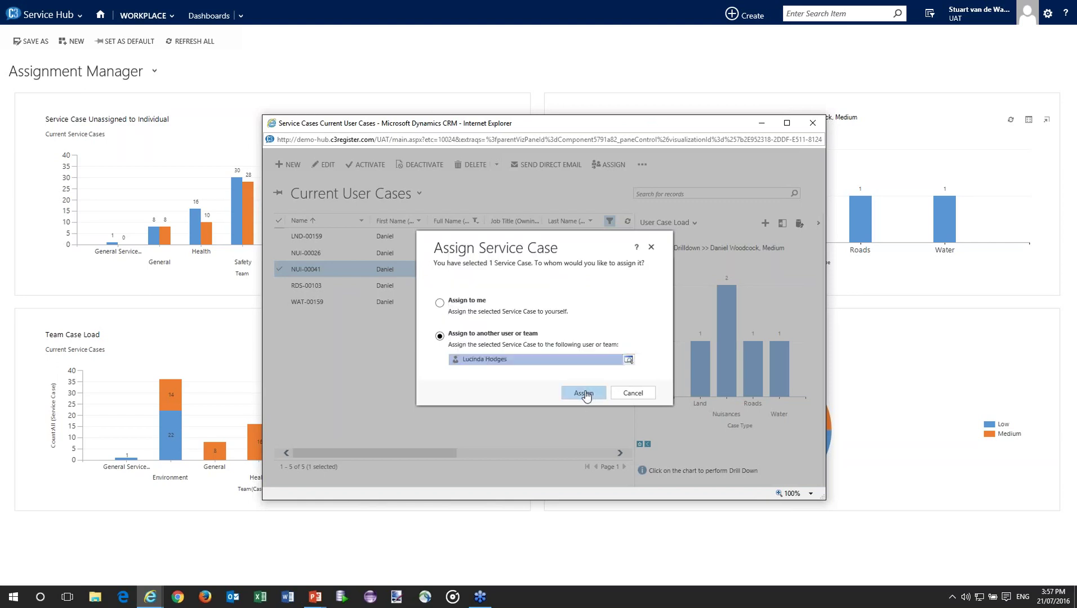
{"action": "left_click", "coordinate": [585, 393]}
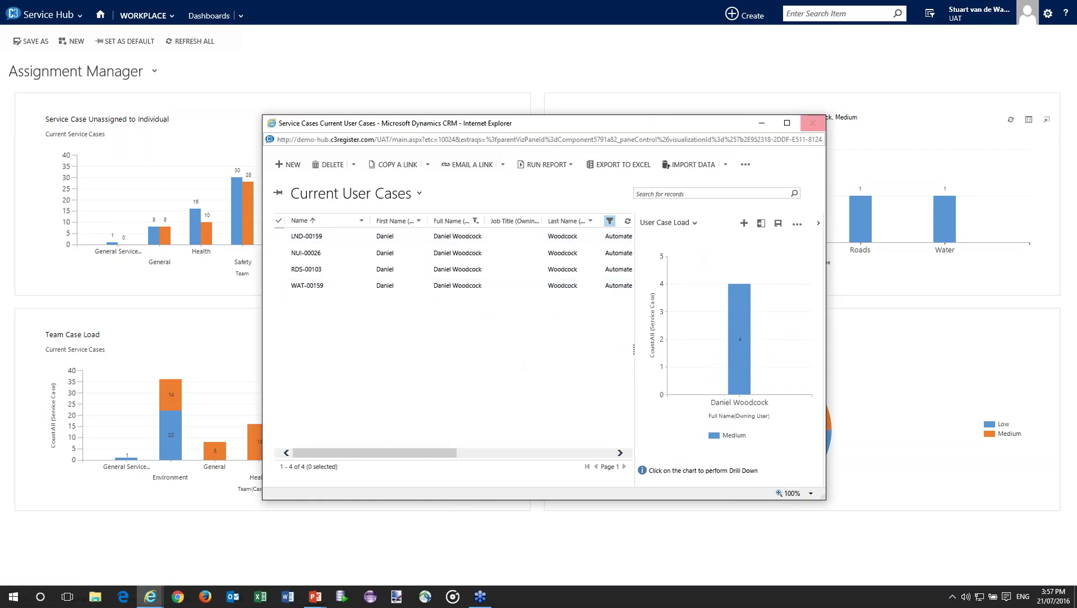
{"action": "left_click", "coordinate": [817, 126]}
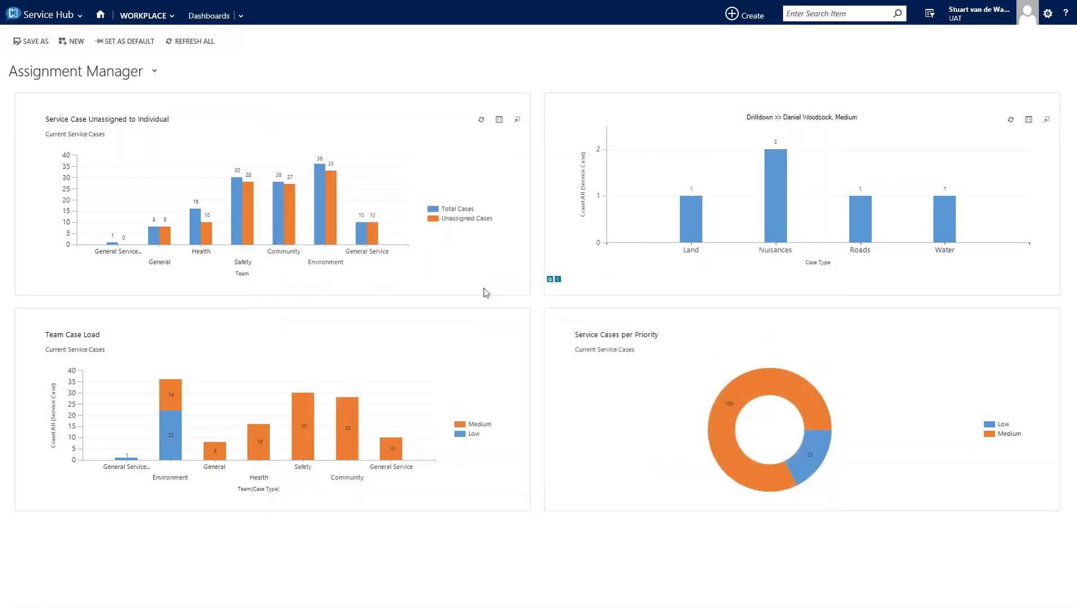
- Restore the undrilled User Case Load chart and read its four users' Medium and Low counts
{"action": "left_click", "coordinate": [550, 280]}
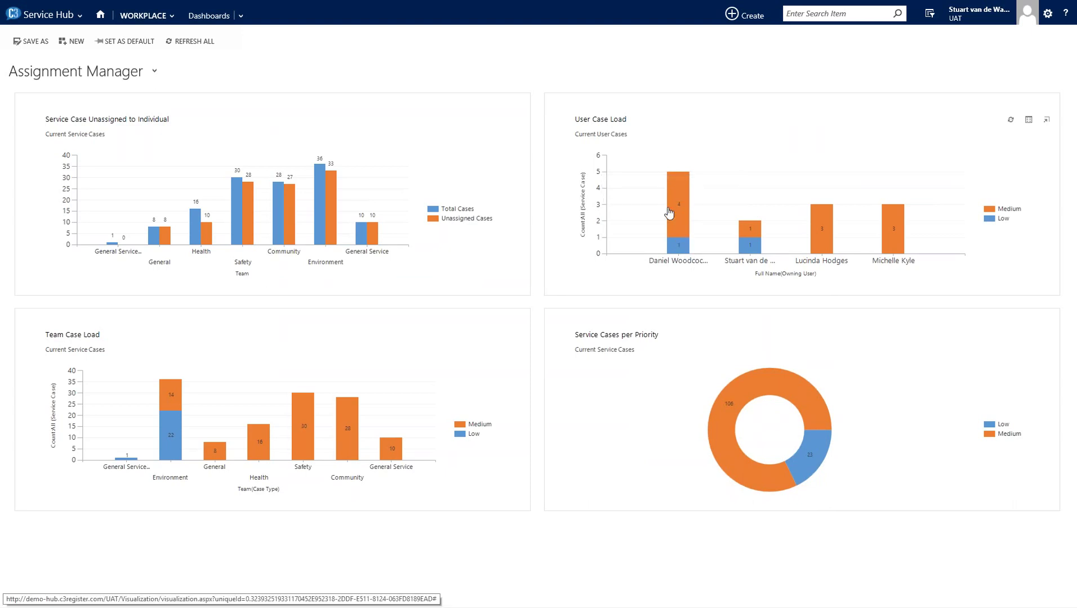
{"action": "mouse_move", "coordinate": [823, 240]}
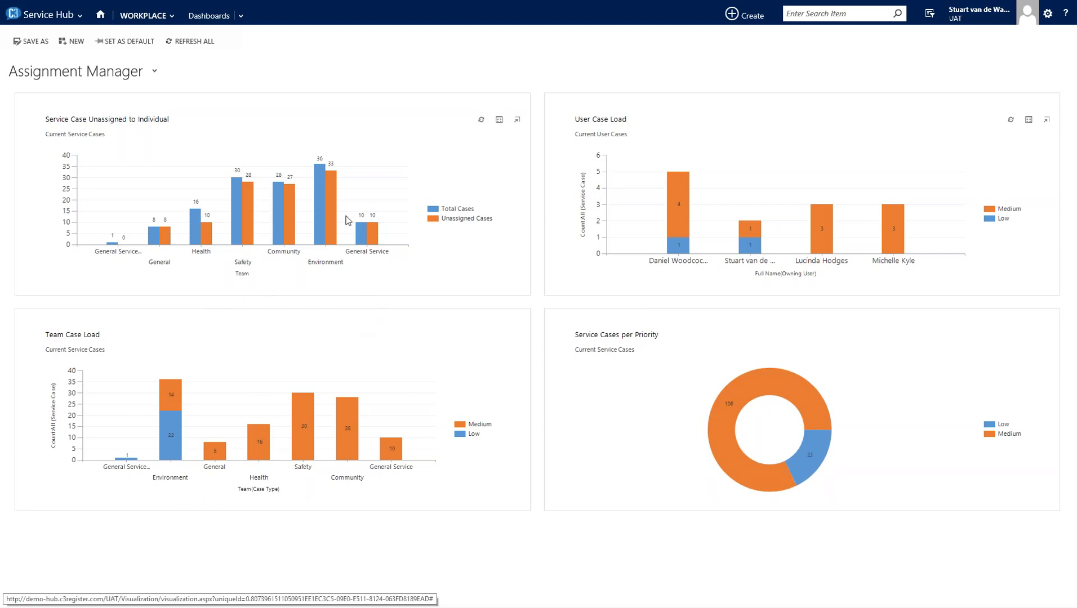
{"action": "mouse_move", "coordinate": [332, 219]}
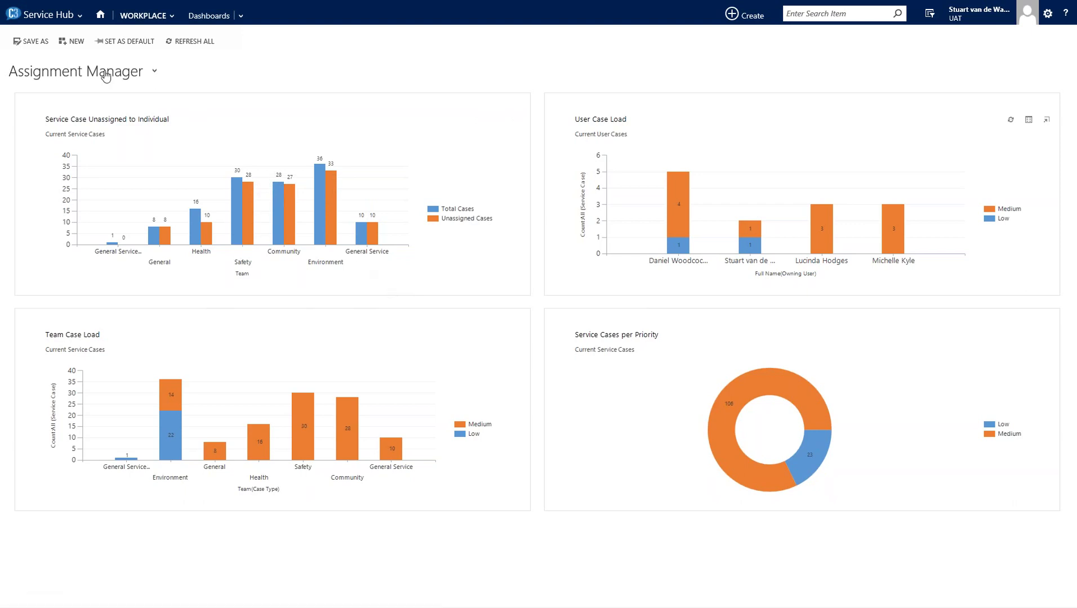
- Review the Costs & Closeout dashboard, then bring up the dashboard list again
{"action": "left_click", "coordinate": [106, 77]}
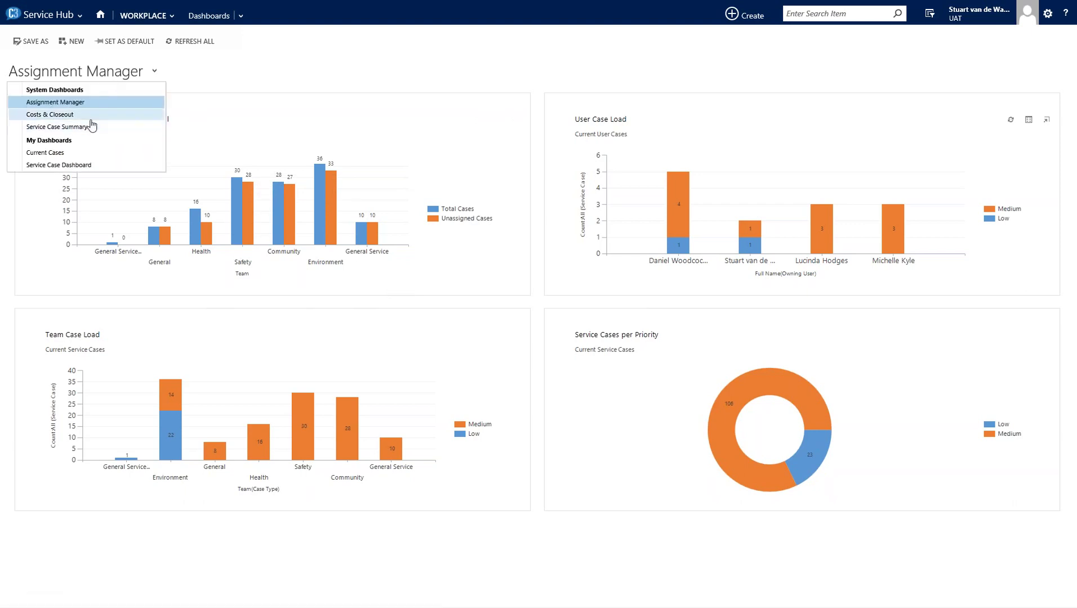
{"action": "left_click", "coordinate": [93, 114]}
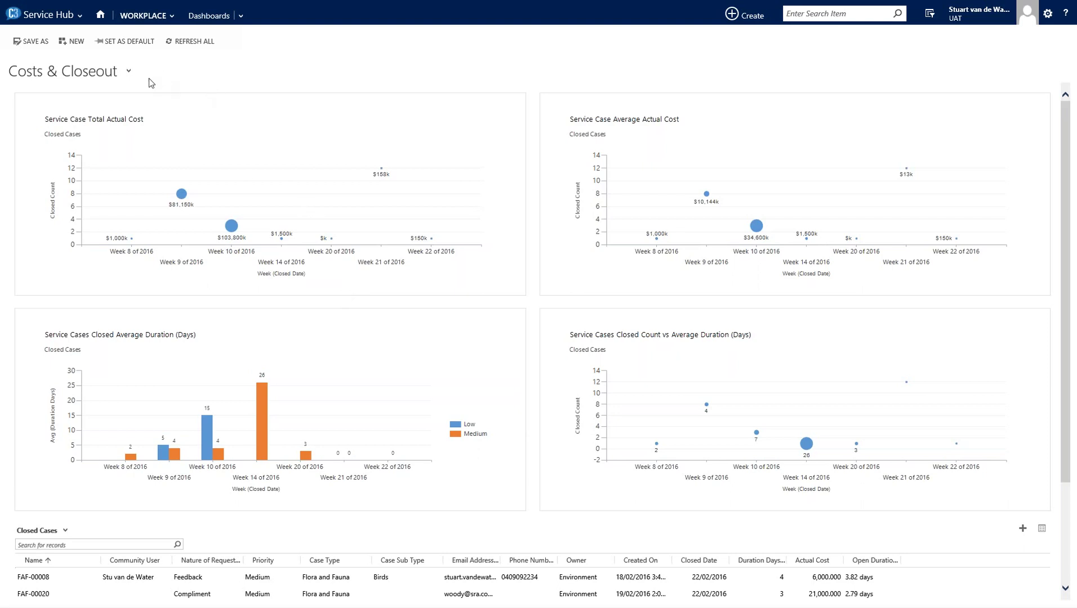
{"action": "left_click", "coordinate": [87, 73]}
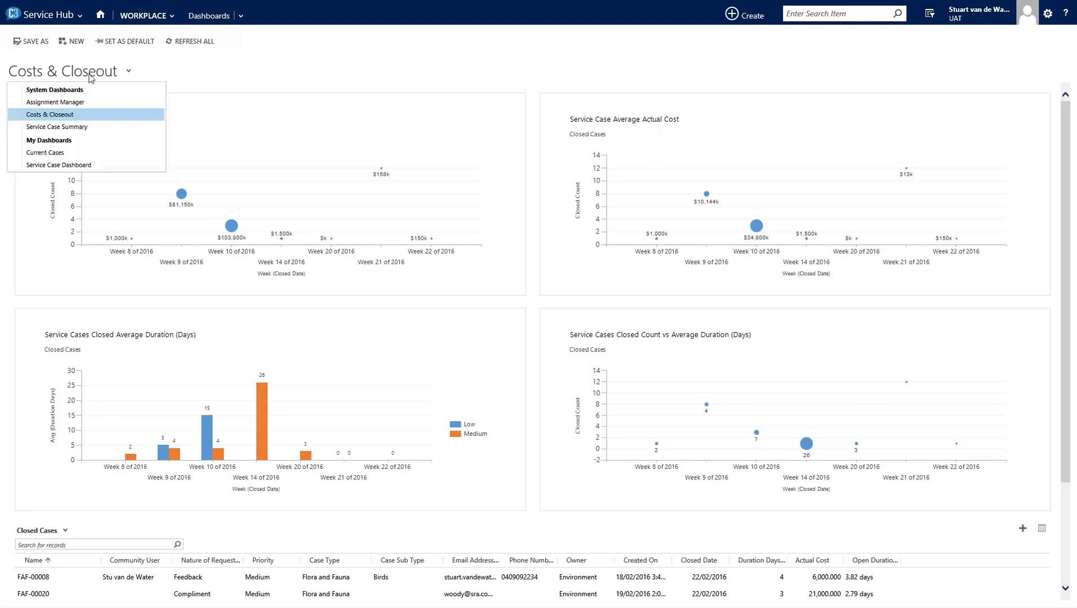
- Open the Service Case Dashboard and filter its map to the Heat Layer type
{"action": "left_click", "coordinate": [91, 166]}
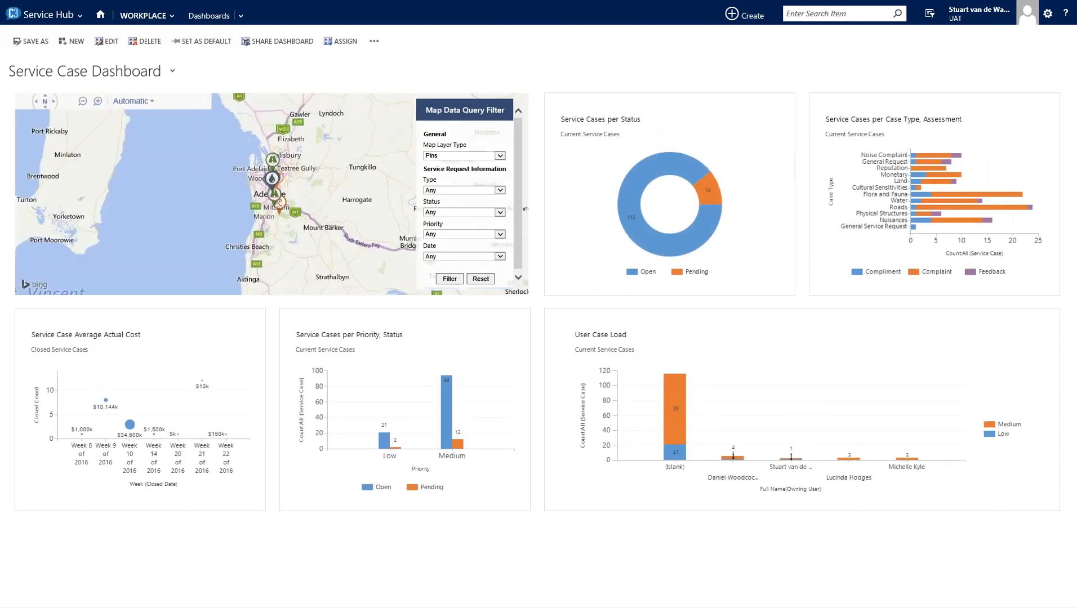
{"action": "left_click", "coordinate": [444, 155]}
{"action": "left_click", "coordinate": [445, 170]}
{"action": "left_click", "coordinate": [450, 279]}
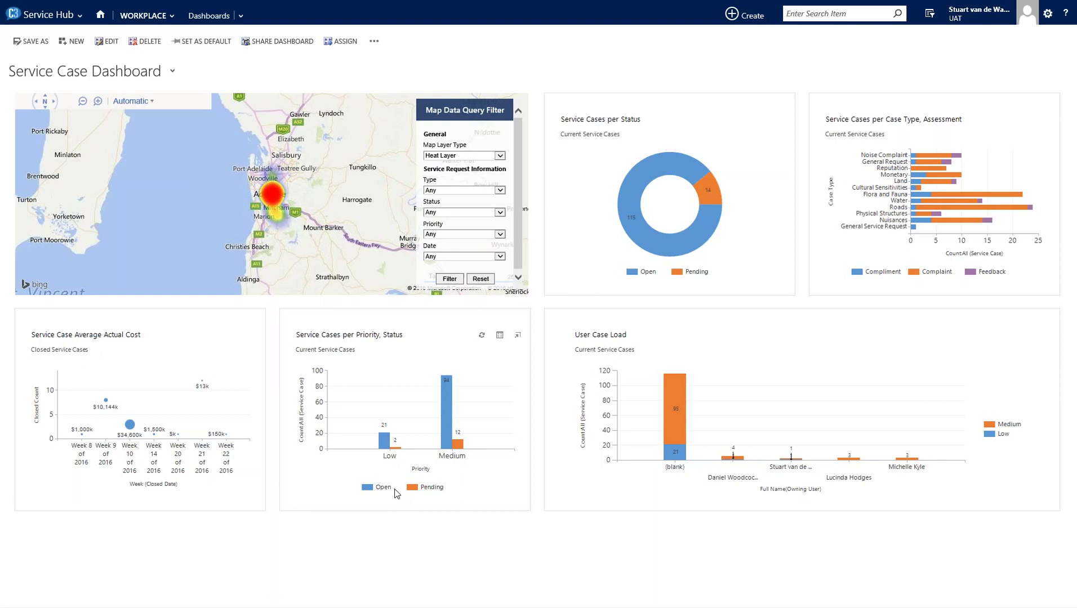
- Alt+Tab back to the full-screen PowerPoint C3 demo slide show
{"action": "key", "text": "alt+Tab"}
{"action": "key", "text": "alt+Tab"}
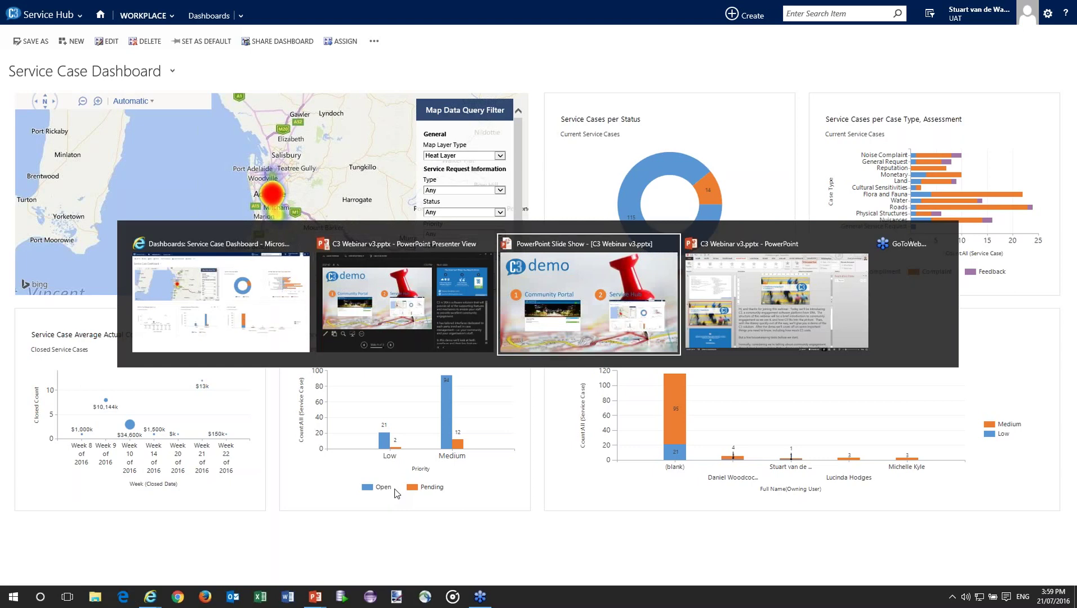